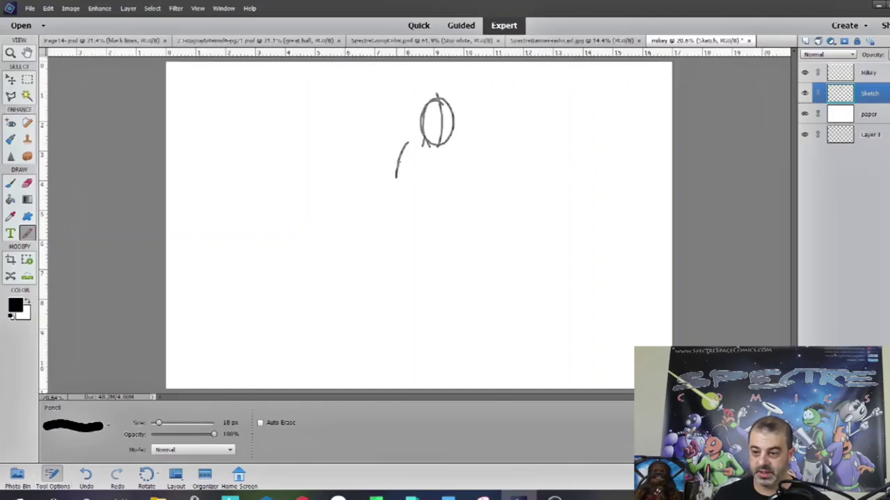
Step: Pencil a box-shaped torso under the head, with the hips and upper legs below
drag(404, 142, 458, 153)
drag(390, 175, 450, 187)
drag(460, 155, 456, 189)
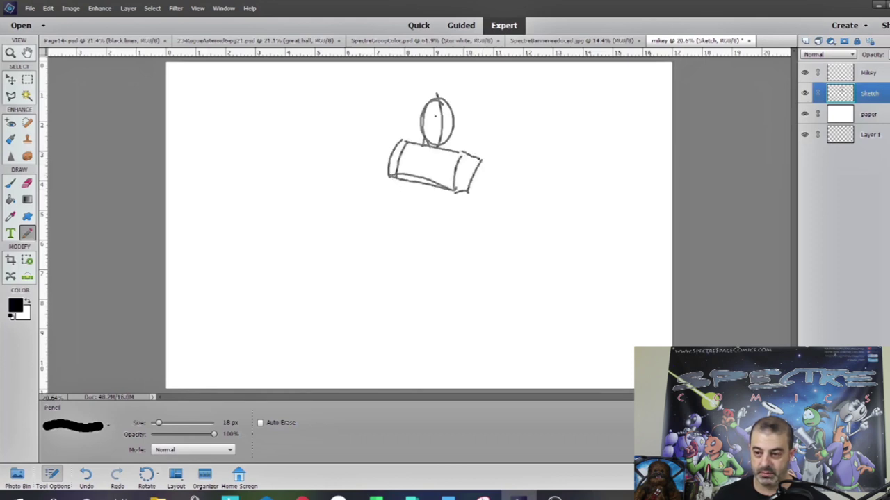
drag(391, 179, 391, 225)
drag(464, 198, 448, 231)
mouse_move(392, 223)
mouse_down()
mouse_move(450, 215)
mouse_move(410, 180)
mouse_move(410, 231)
mouse_move(451, 235)
mouse_up()
Step: Sketch both legs in a wide lunge, with the left lower leg and foot and the right shin
mouse_move(386, 230)
mouse_down()
mouse_move(394, 275)
mouse_move(450, 254)
mouse_move(496, 313)
mouse_up()
mouse_move(419, 280)
mouse_down()
mouse_move(492, 321)
mouse_move(505, 319)
mouse_up()
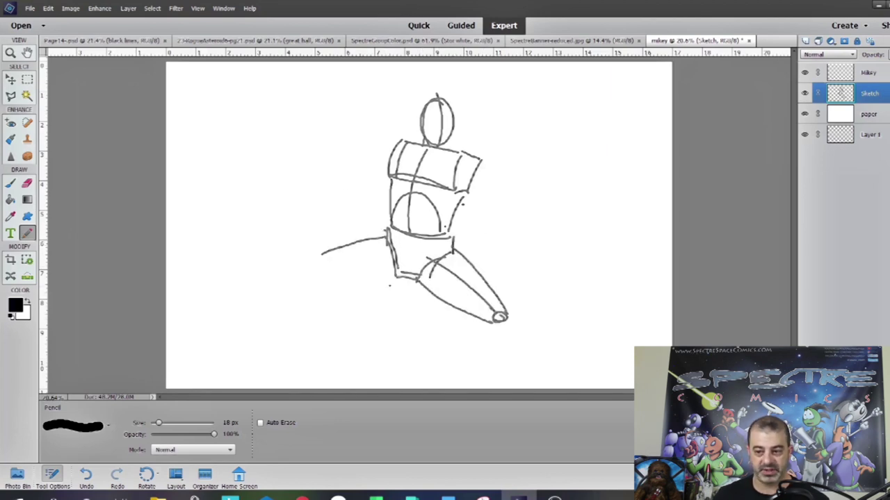
drag(396, 278, 321, 278)
drag(381, 236, 311, 262)
drag(324, 274, 399, 276)
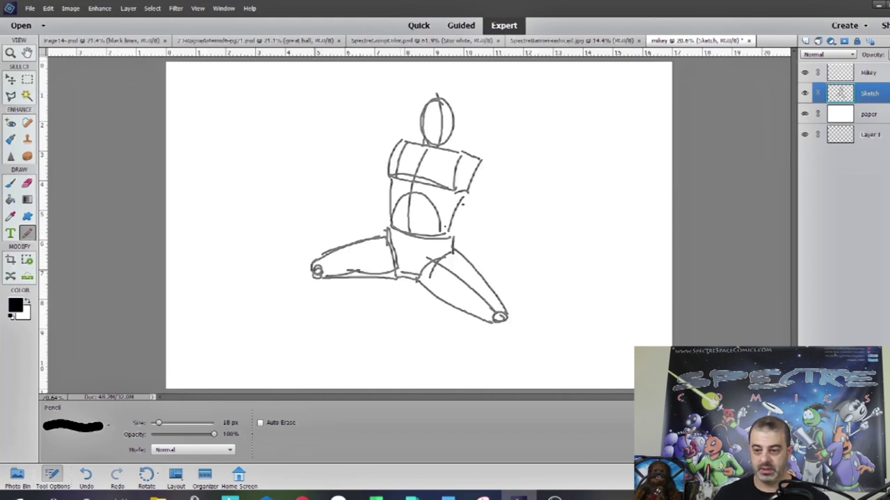
mouse_move(316, 272)
mouse_down()
mouse_move(357, 337)
mouse_move(290, 353)
mouse_up()
drag(360, 334, 375, 345)
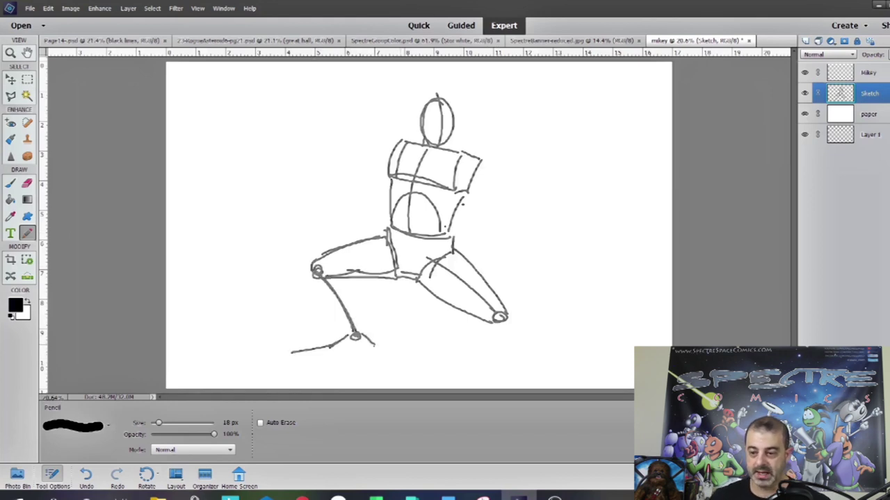
drag(297, 358, 355, 361)
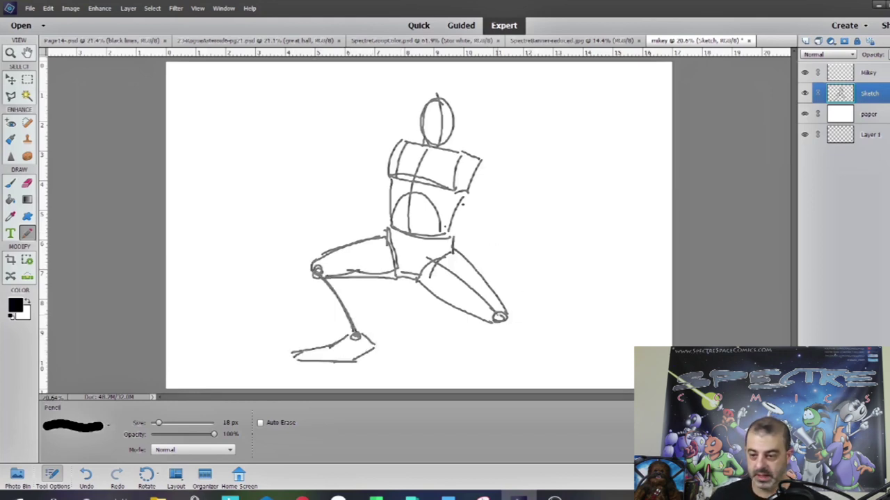
drag(497, 317, 561, 373)
Step: Scale the whole sketch down to fit the page and shift it up and left
key(v)
drag(427, 143, 421, 132)
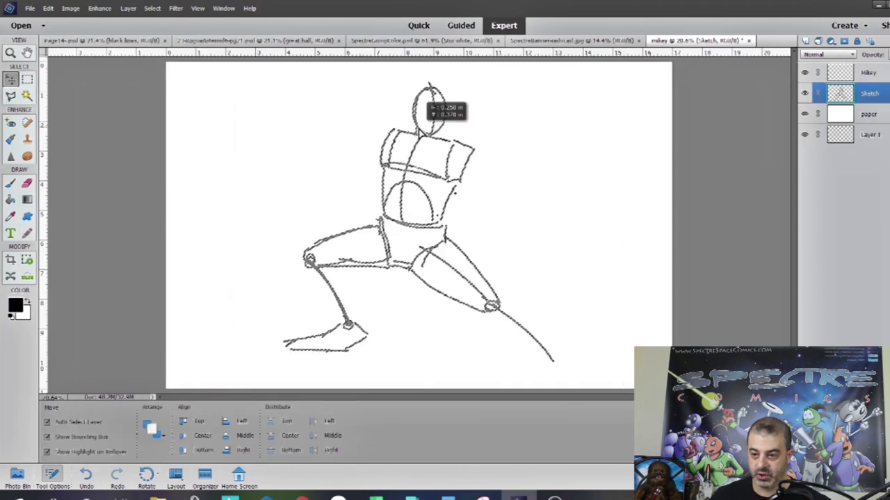
drag(540, 87, 514, 112)
click(441, 304)
drag(317, 254, 309, 232)
Step: Draw the right foot's sole, the shoulders, the outstretched right arm and the left fist
key(n)
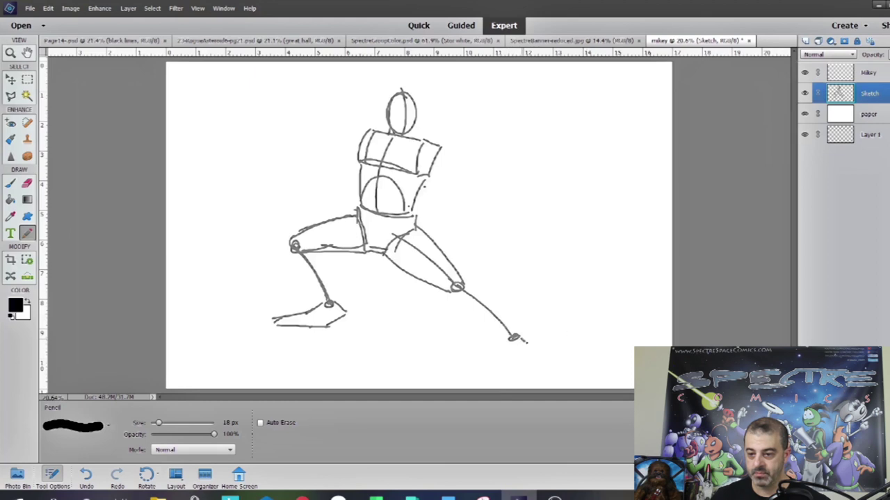
drag(498, 363, 539, 366)
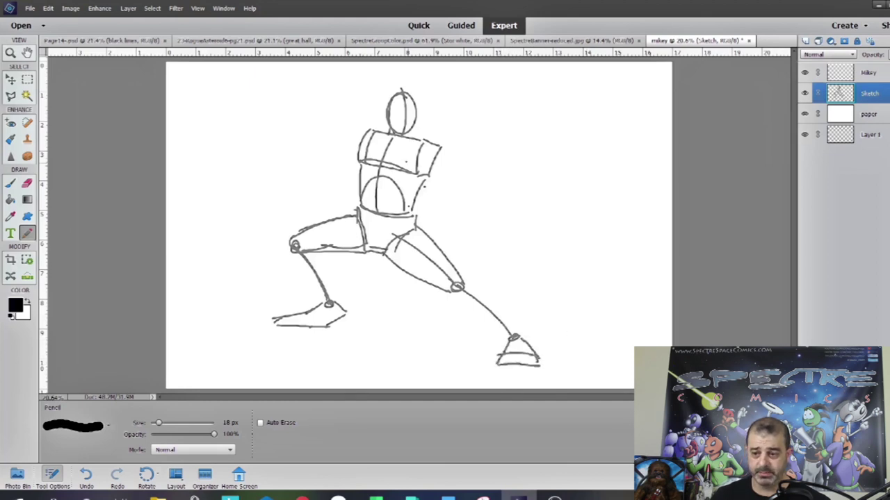
mouse_move(367, 129)
mouse_down()
mouse_move(317, 169)
mouse_move(317, 179)
mouse_move(353, 137)
mouse_move(359, 171)
mouse_up()
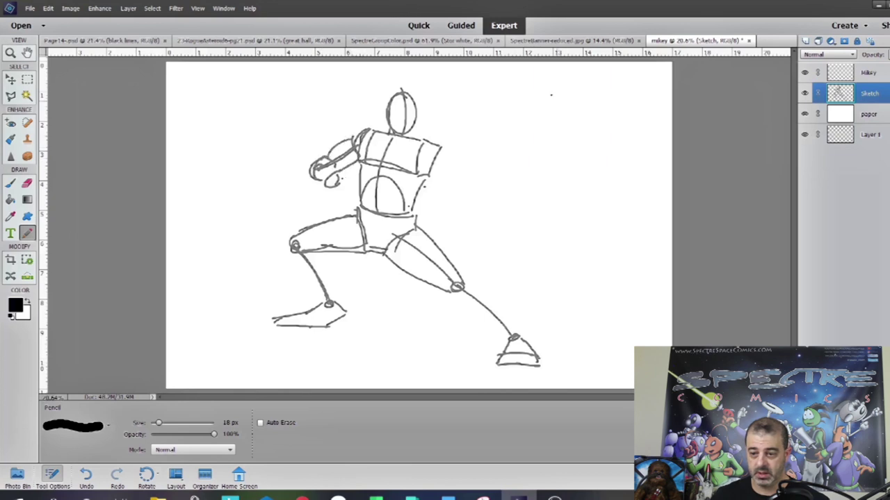
mouse_move(429, 147)
mouse_down()
mouse_move(421, 166)
mouse_move(501, 173)
mouse_move(568, 202)
mouse_up()
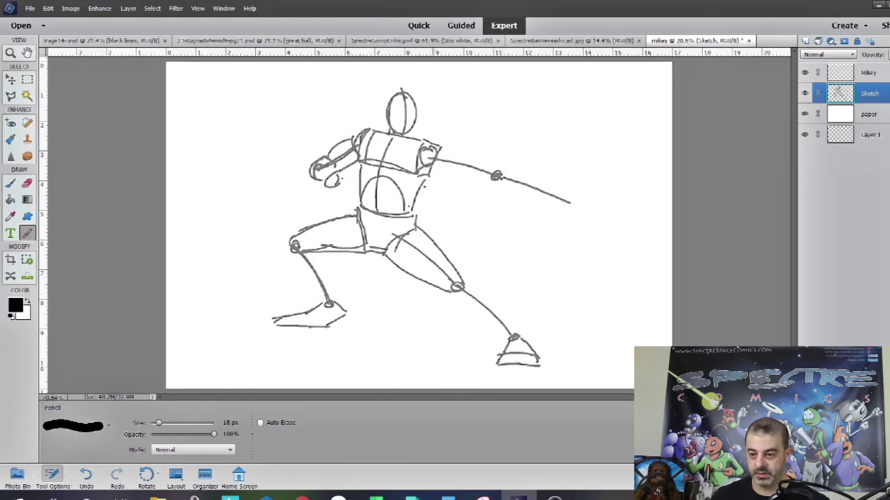
drag(429, 152, 564, 204)
drag(428, 153, 479, 172)
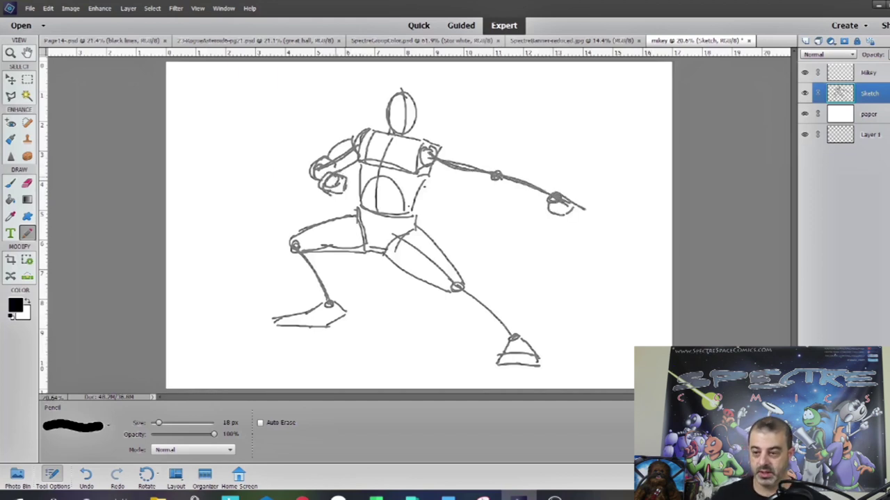
key(e)
key(n)
mouse_move(323, 175)
mouse_down()
mouse_move(344, 191)
mouse_move(333, 185)
mouse_up()
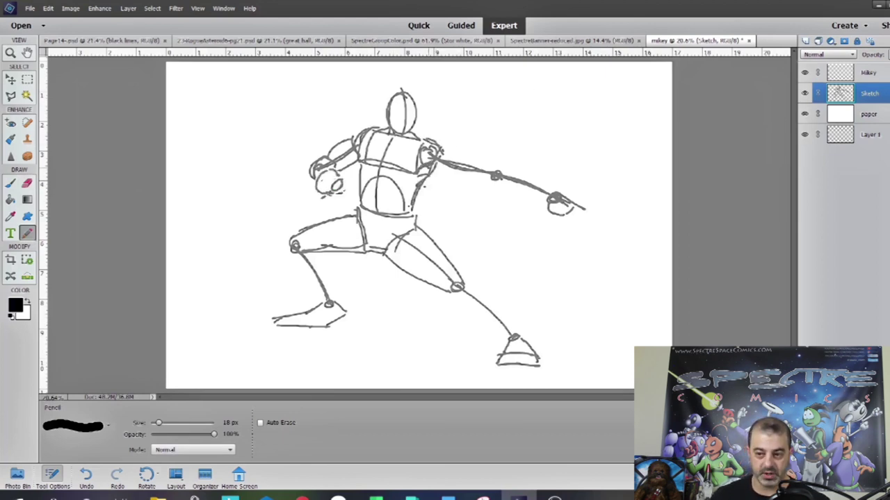
drag(426, 166, 549, 198)
Step: Flesh out the left thigh and the right thigh and shin
mouse_move(355, 213)
mouse_down()
mouse_move(280, 259)
mouse_move(363, 245)
mouse_move(450, 291)
mouse_up()
drag(417, 233, 507, 336)
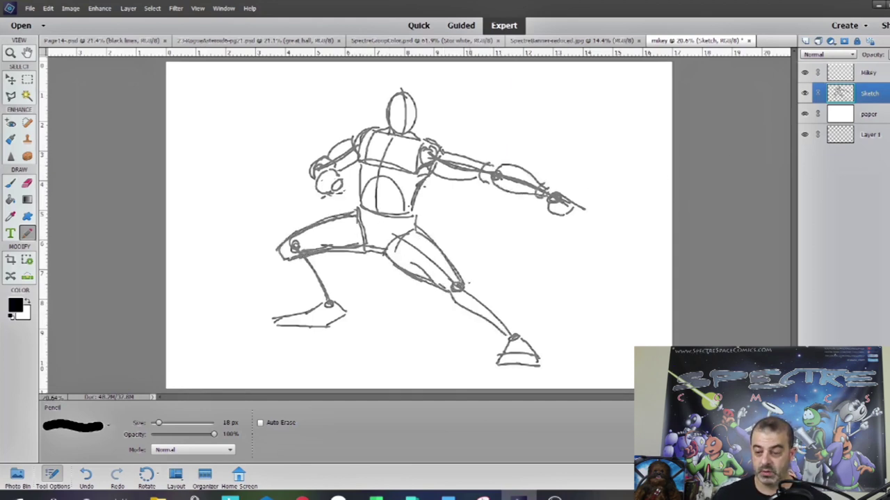
drag(469, 283, 511, 331)
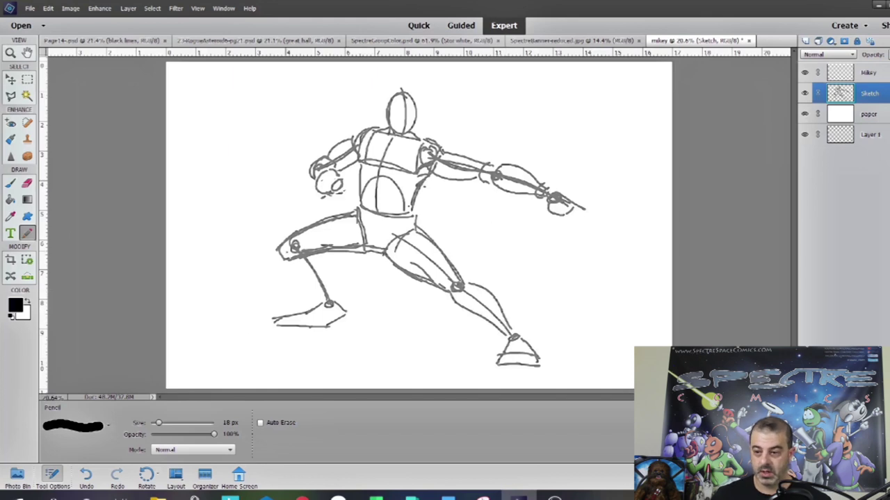
Step: Lasso-select the left foot, move it lower on the page, and deselect it
key(l)
click(237, 318)
click(257, 356)
click(319, 364)
click(365, 316)
double_click(341, 278)
key(v)
drag(331, 310, 334, 319)
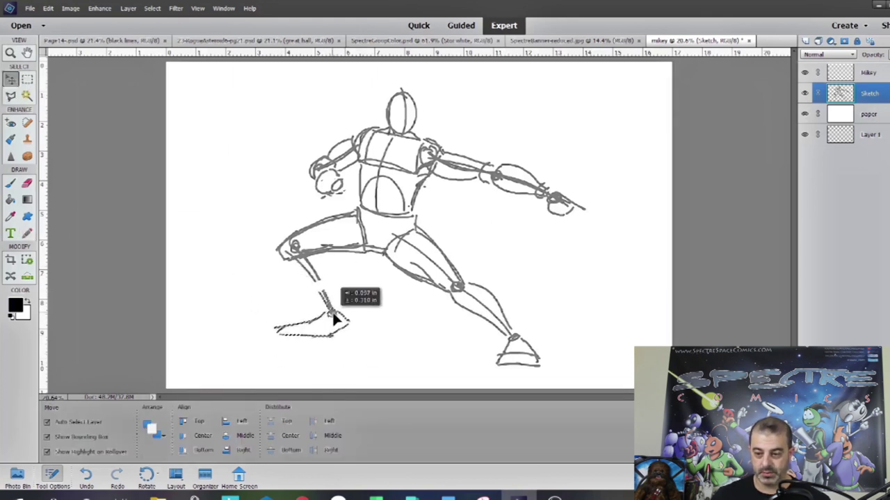
key(ctrl+d)
key(n)
Step: Connect the left shin to the moved foot and make the Mikey layer active for inking
drag(283, 261, 327, 313)
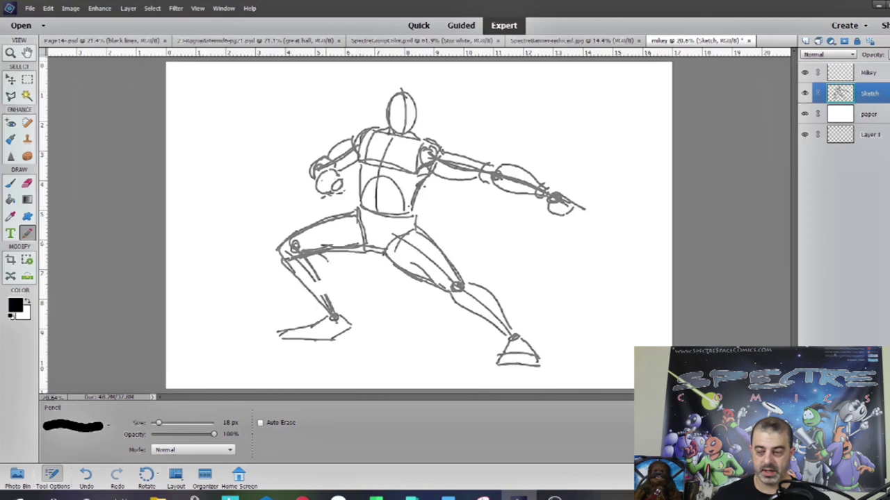
drag(324, 254, 332, 309)
key(alt+])
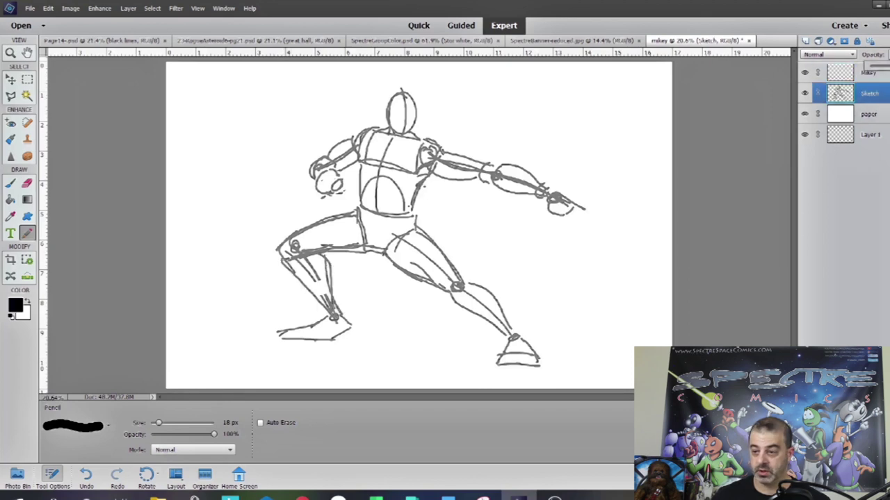
key(z)
drag(357, 79, 461, 185)
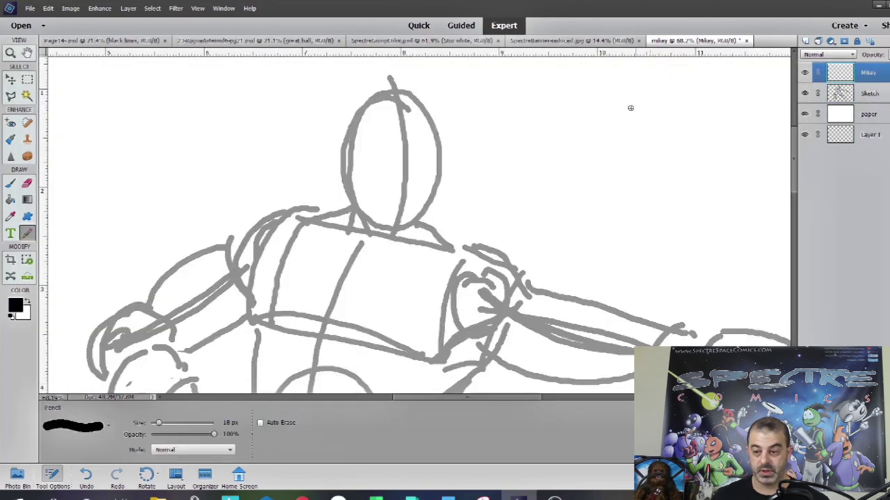
Step: Make the pencil thinner for inking and zoom in on the turtle's head
mouse_move(161, 424)
mouse_down()
mouse_move(175, 422)
mouse_move(165, 404)
mouse_move(158, 426)
mouse_up()
key(z)
key(ctrl+0)
key(n)
key(m)
drag(373, 83, 440, 135)
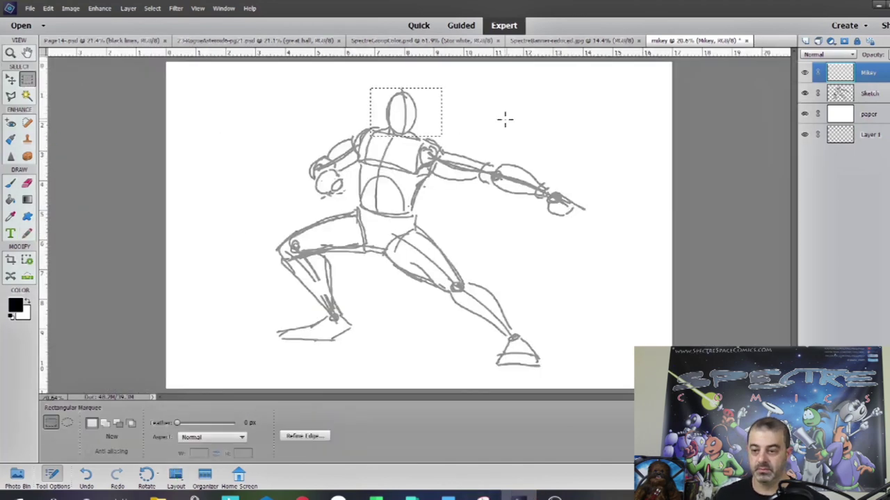
key(z)
key(ctrl+equal)
key(ctrl+equal)
key(ctrl+equal)
key(n)
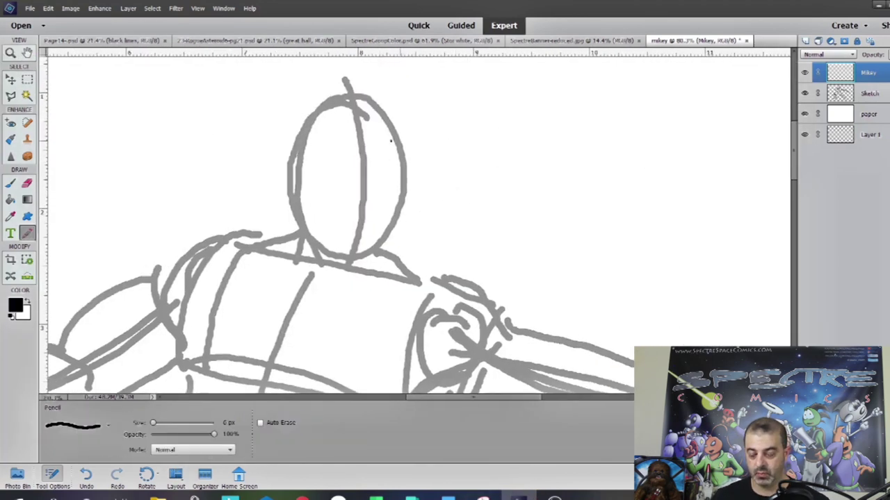
Step: Ink the head outline and the guide lines across it, with a new left contour
mouse_move(387, 115)
mouse_down()
mouse_move(340, 258)
mouse_move(300, 104)
mouse_move(346, 254)
mouse_up()
drag(359, 103, 342, 280)
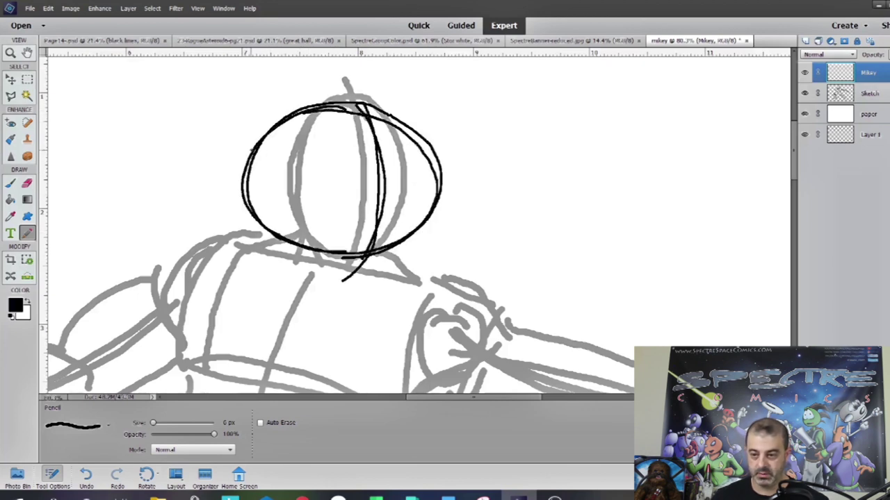
mouse_move(250, 149)
mouse_down()
mouse_move(438, 172)
mouse_move(417, 175)
mouse_up()
mouse_move(254, 149)
mouse_down()
mouse_move(311, 110)
mouse_move(258, 144)
mouse_move(358, 104)
mouse_move(417, 134)
mouse_up()
key(e)
key(n)
mouse_move(297, 120)
mouse_down()
mouse_move(252, 177)
mouse_move(432, 184)
mouse_move(417, 149)
mouse_move(346, 108)
mouse_up()
Step: Erase the centre and helmet guide lines and retrace the head's left and bottom outline darker
key(e)
mouse_move(410, 142)
mouse_down()
mouse_move(370, 129)
mouse_move(379, 164)
mouse_up()
key(n)
mouse_move(325, 105)
mouse_down()
mouse_move(255, 167)
mouse_move(332, 254)
mouse_up()
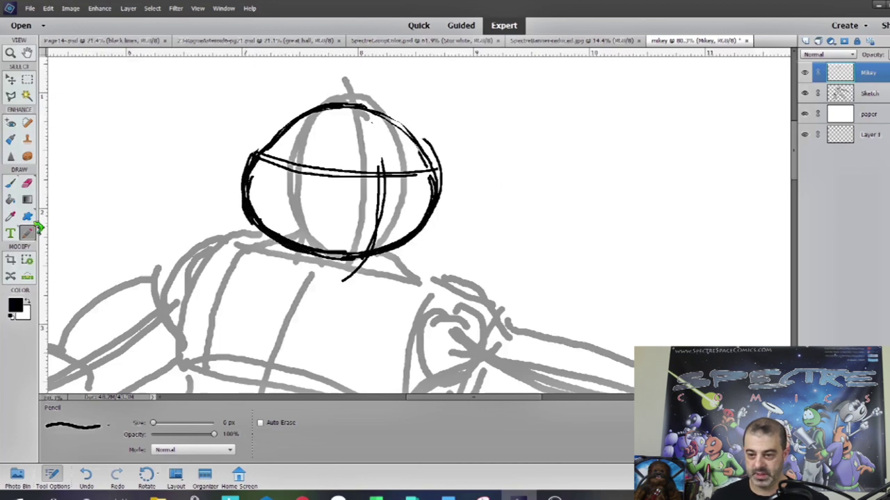
click(28, 182)
drag(380, 161, 417, 174)
click(31, 229)
Step: Draw narrowed almond eyes with brow lines over them, erasing stray helmet marks
mouse_move(335, 175)
mouse_down()
mouse_move(408, 248)
mouse_move(456, 256)
mouse_up()
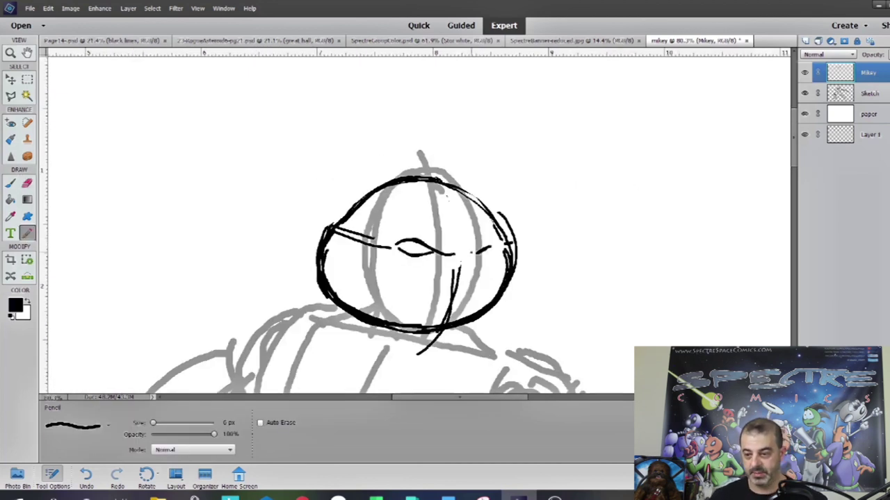
mouse_move(485, 243)
mouse_down()
mouse_move(493, 248)
mouse_move(465, 252)
mouse_up()
drag(465, 253, 491, 256)
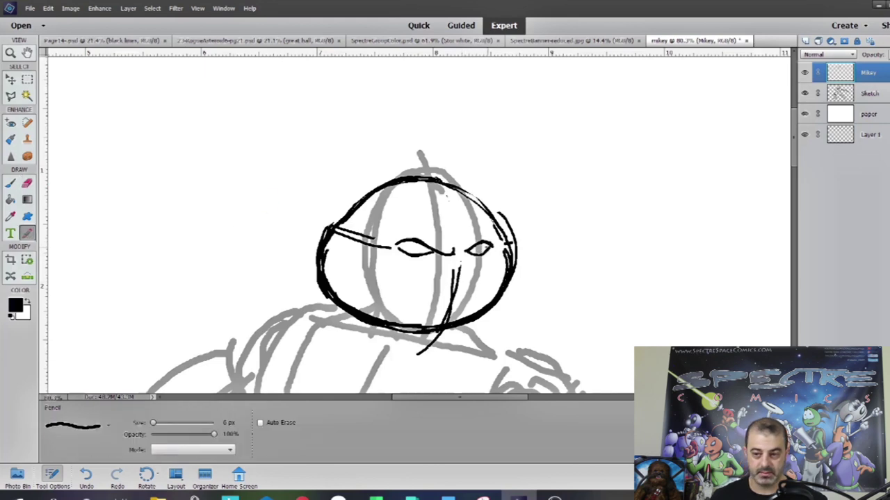
drag(422, 248, 443, 264)
key(e)
drag(391, 247, 363, 238)
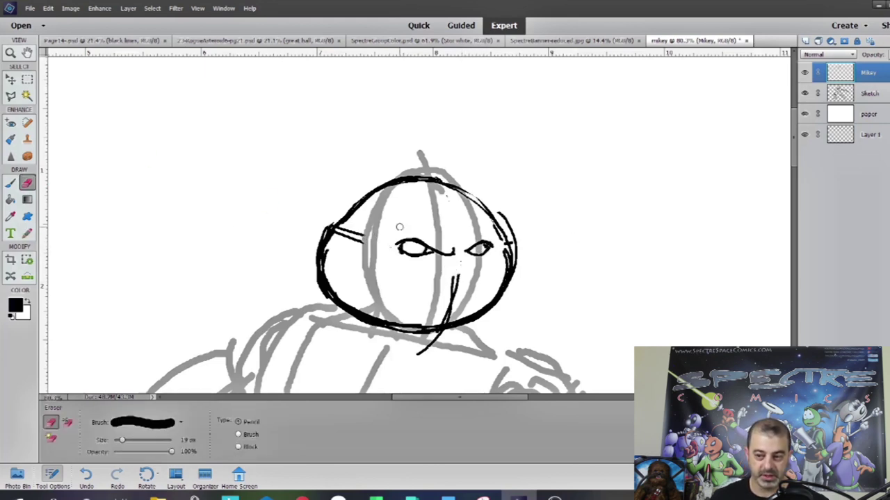
key(n)
drag(458, 235, 499, 236)
mouse_move(387, 227)
mouse_down()
mouse_move(451, 240)
mouse_move(480, 225)
mouse_move(510, 239)
mouse_move(383, 264)
mouse_up()
Step: Ink the mask band's edges and the gritted-teeth mouth after erasing the lower-right outline
key(e)
mouse_move(514, 257)
mouse_down()
mouse_move(487, 305)
mouse_move(438, 332)
mouse_up()
key(n)
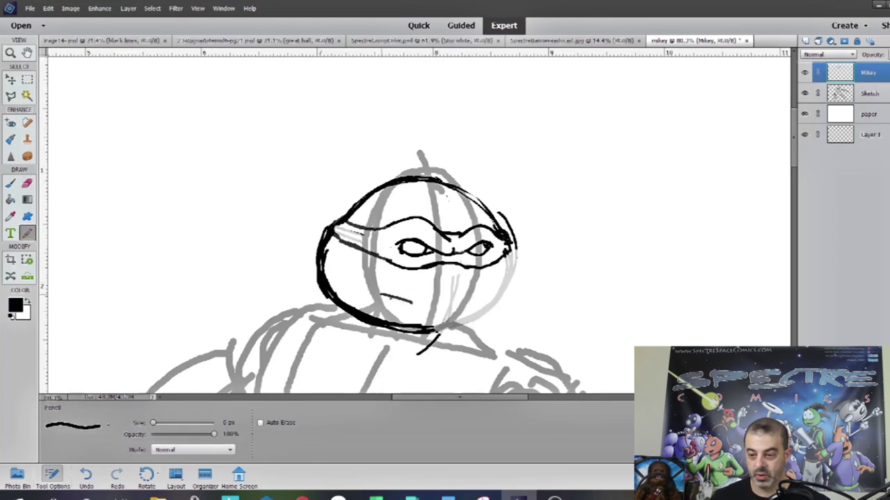
drag(386, 221, 332, 236)
mouse_move(428, 310)
mouse_down()
mouse_move(495, 286)
mouse_move(486, 296)
mouse_up()
mouse_move(372, 290)
mouse_down()
mouse_move(417, 301)
mouse_move(378, 310)
mouse_up()
mouse_move(380, 298)
mouse_down()
mouse_move(424, 315)
mouse_move(410, 310)
mouse_up()
drag(401, 308, 436, 318)
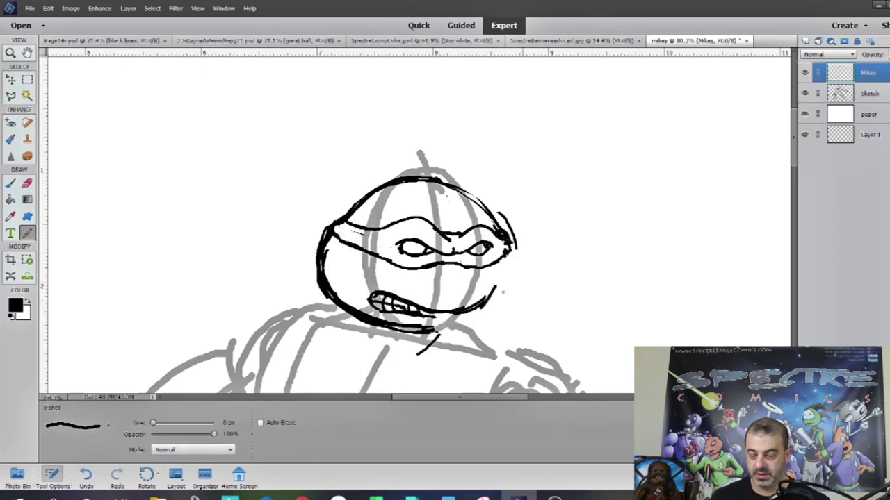
Step: Redraw the head outline down to the chin, darken its edges, and start the torso centre line
mouse_move(514, 256)
mouse_down()
mouse_move(481, 321)
mouse_move(425, 328)
mouse_up()
drag(395, 185, 324, 253)
drag(512, 256, 506, 309)
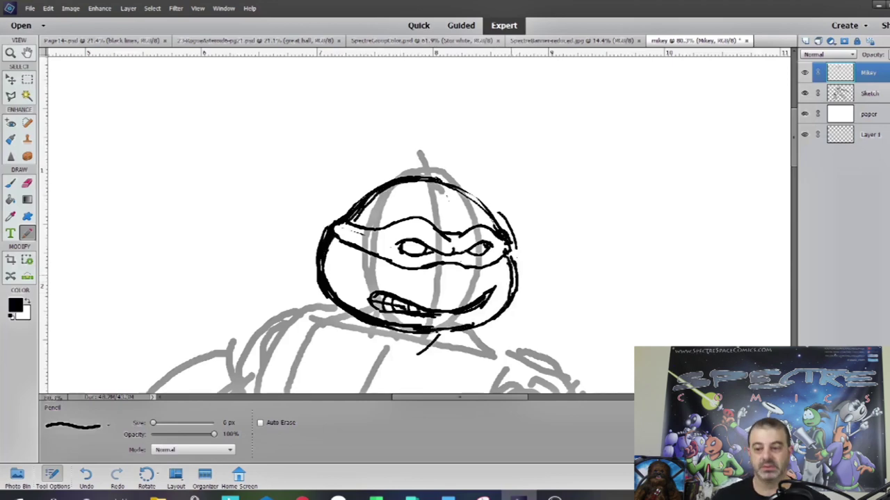
scroll(417, 222, down, 3)
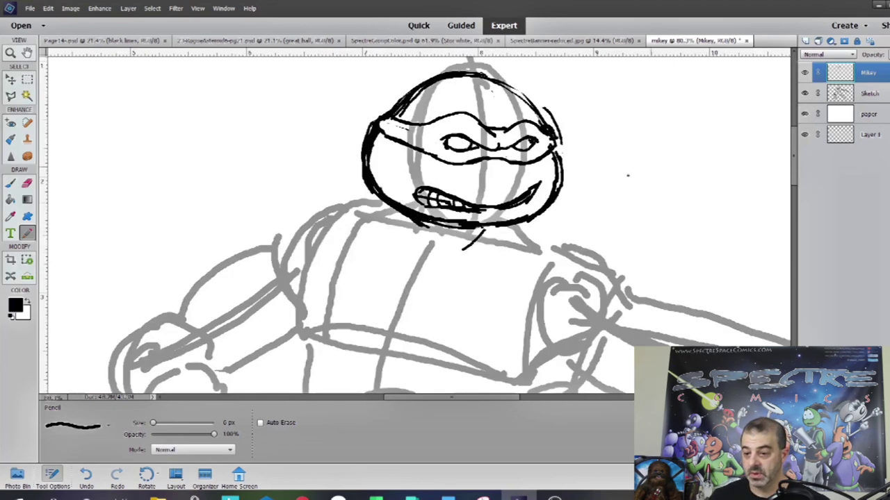
scroll(416, 222, down, 2)
scroll(417, 223, down, 2)
drag(301, 129, 248, 268)
Step: Ink the shell's centre line, collar, right side and bottom edge
scroll(417, 222, down, 3)
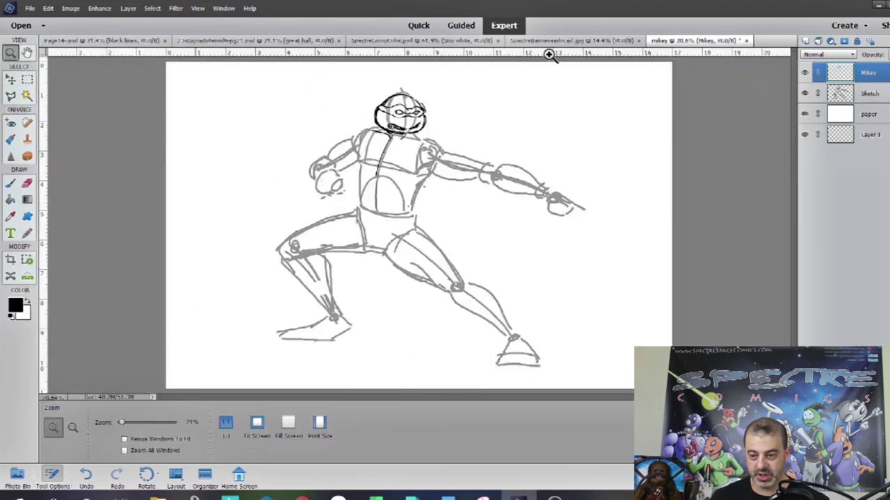
scroll(417, 222, up, 2)
mouse_move(350, 111)
mouse_down()
mouse_move(314, 242)
mouse_move(311, 326)
mouse_up()
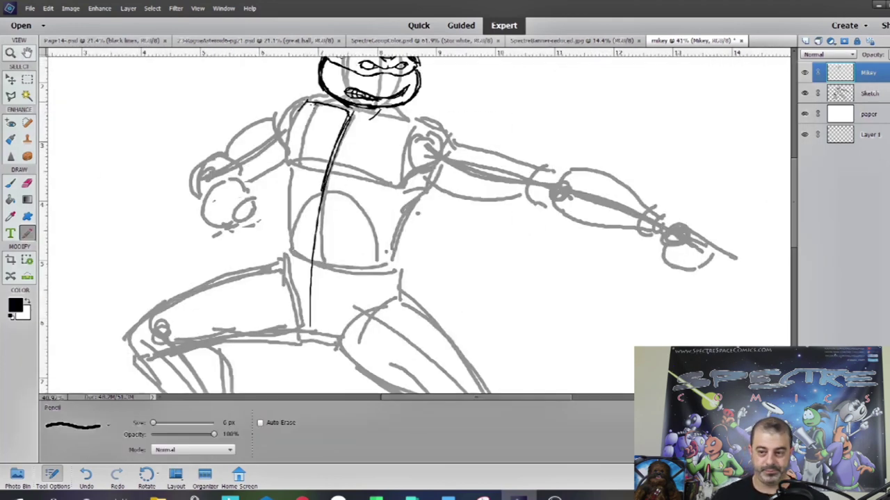
mouse_move(351, 111)
mouse_down()
mouse_move(320, 104)
mouse_move(285, 174)
mouse_move(294, 296)
mouse_up()
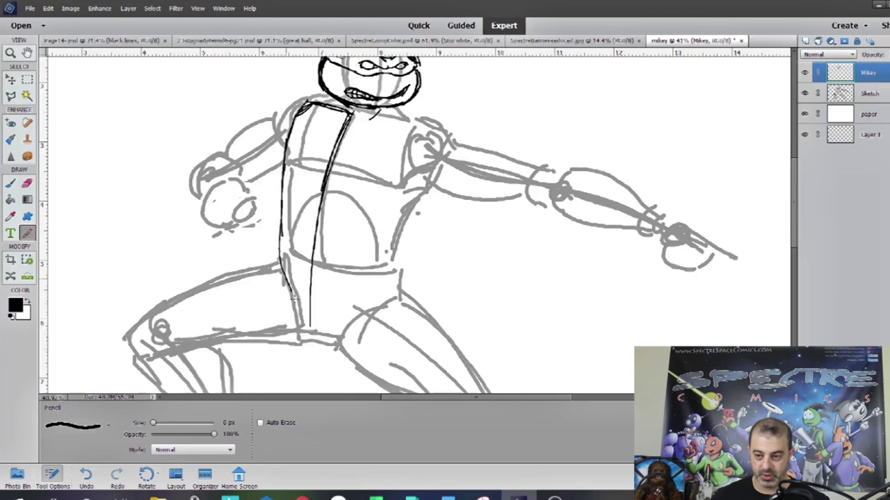
mouse_move(353, 115)
mouse_down()
mouse_move(408, 125)
mouse_move(407, 196)
mouse_up()
mouse_move(299, 325)
mouse_down()
mouse_move(327, 340)
mouse_move(365, 306)
mouse_up()
drag(412, 163, 366, 306)
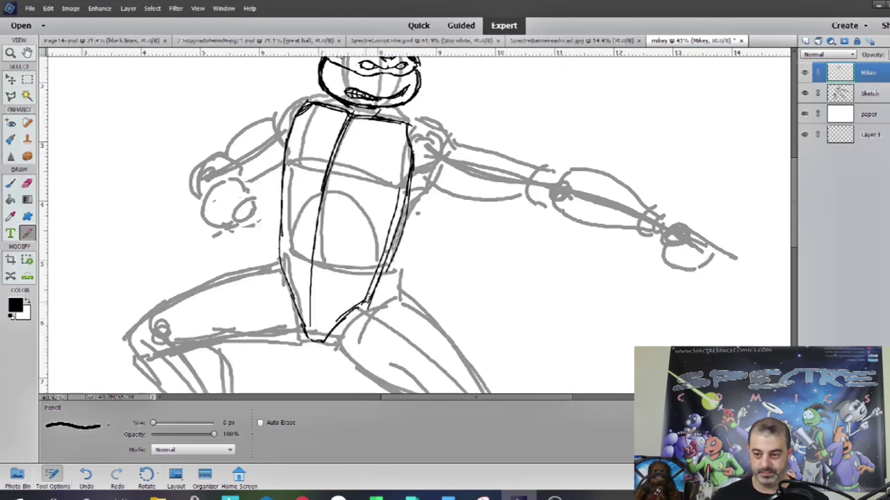
drag(407, 201, 376, 285)
Step: Ink the shoulder mark and the plastron's upper, lower and vertical dividing lines
drag(293, 102, 277, 129)
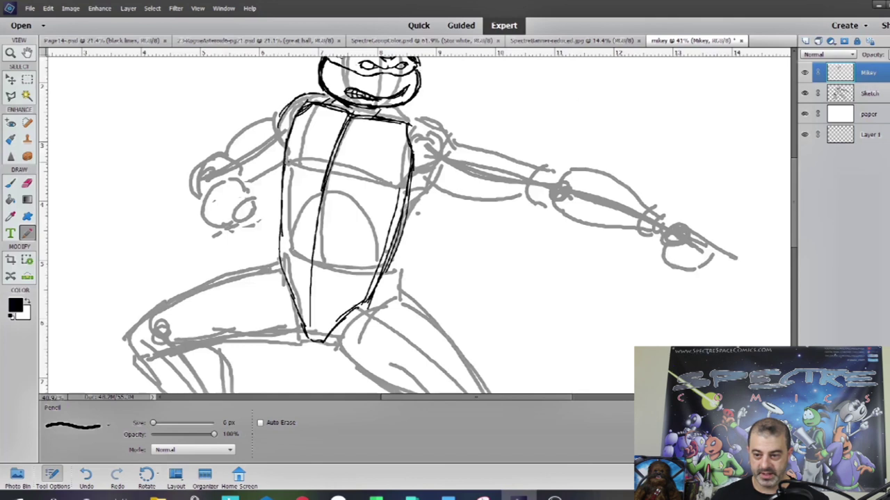
drag(284, 163, 399, 184)
drag(348, 128, 316, 304)
drag(278, 243, 381, 268)
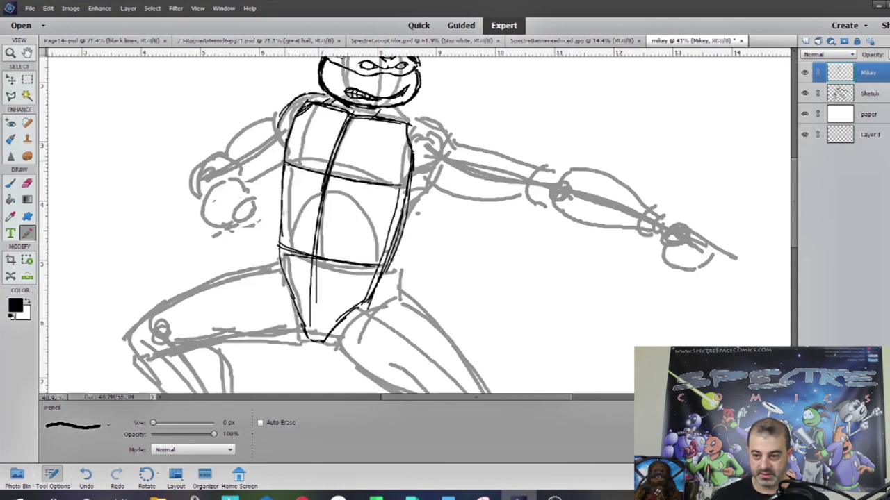
Step: Raise the pencil to 12 px and retrace the shell outline and divisions in bold lines
key(bracketright)
key(bracketright)
key(bracketright)
key(bracketright)
key(bracketright)
key(bracketright)
drag(297, 114, 279, 248)
drag(282, 167, 312, 341)
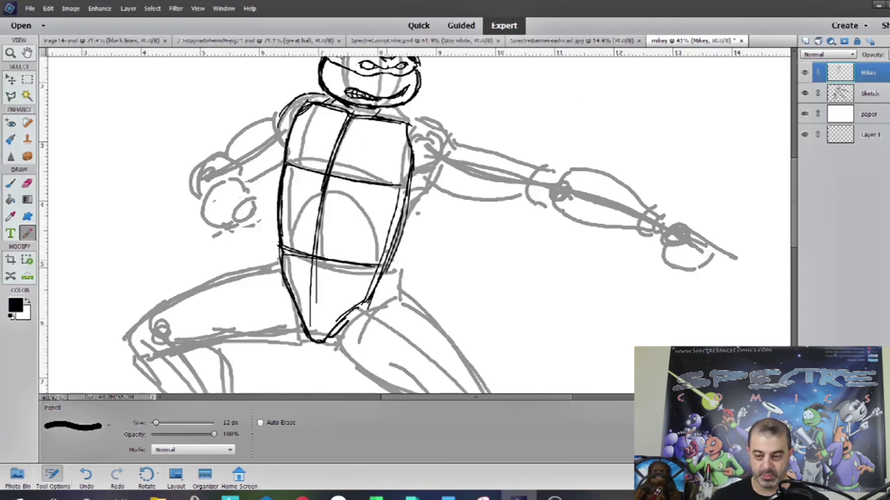
drag(388, 268, 326, 341)
scroll(429, 257, right, 3)
drag(322, 117, 328, 186)
drag(244, 172, 324, 185)
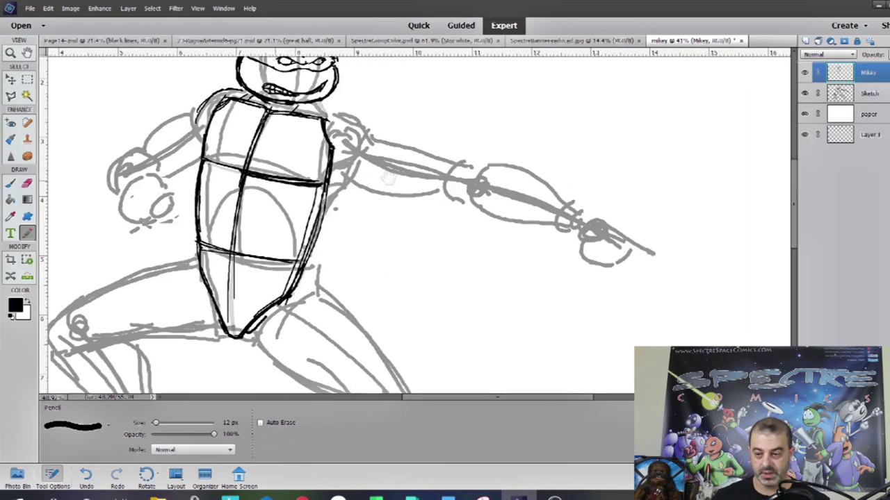
drag(240, 197, 231, 336)
drag(325, 182, 291, 264)
mouse_move(358, 161)
mouse_down()
mouse_move(326, 193)
mouse_move(329, 284)
mouse_up()
drag(353, 191, 324, 280)
drag(197, 163, 187, 256)
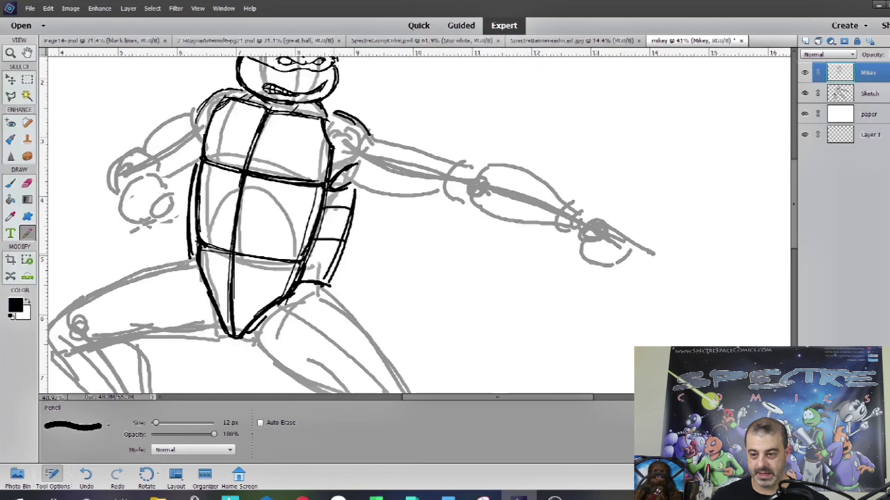
drag(332, 268, 304, 275)
Step: Ink the extended arm's shoulder and forearm outline, with band lines at the wrist
scroll(417, 223, up, 1)
scroll(417, 222, right, 1)
drag(302, 142, 415, 190)
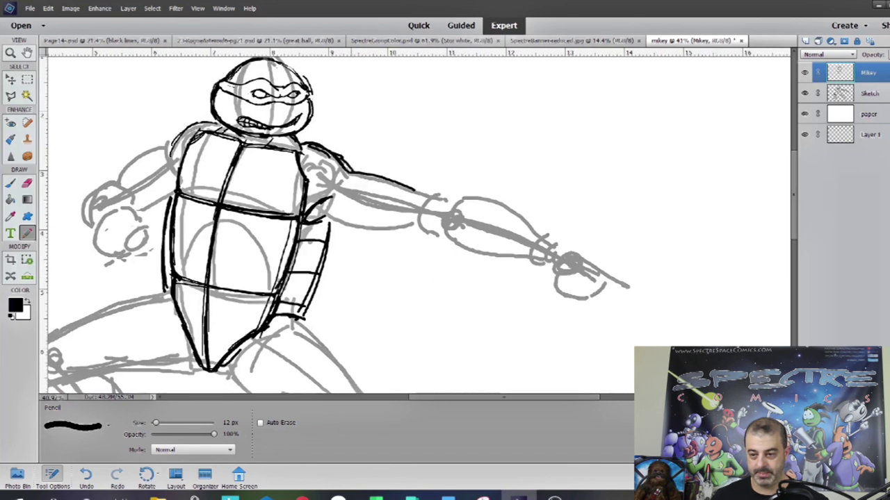
drag(346, 168, 438, 197)
drag(319, 212, 414, 226)
drag(340, 199, 420, 214)
mouse_move(353, 168)
mouse_down()
mouse_move(429, 194)
mouse_move(421, 227)
mouse_up()
drag(436, 193, 438, 235)
drag(356, 167, 421, 194)
Step: Ink the wrist band's edges and the clenched fist outline, thickening its inner curve
key(e)
key(n)
drag(372, 230, 445, 243)
drag(430, 189, 456, 195)
drag(437, 231, 480, 256)
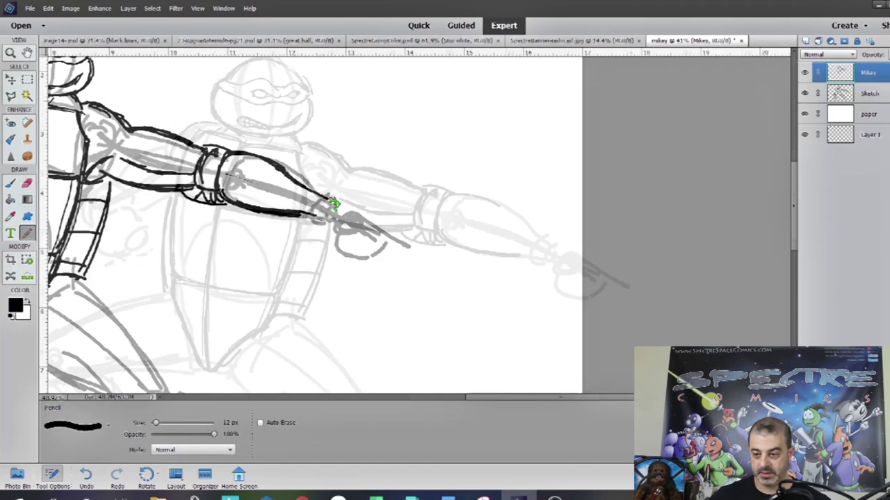
mouse_move(316, 199)
mouse_down()
mouse_move(327, 221)
mouse_move(345, 196)
mouse_move(386, 221)
mouse_move(377, 216)
mouse_up()
drag(316, 202, 334, 256)
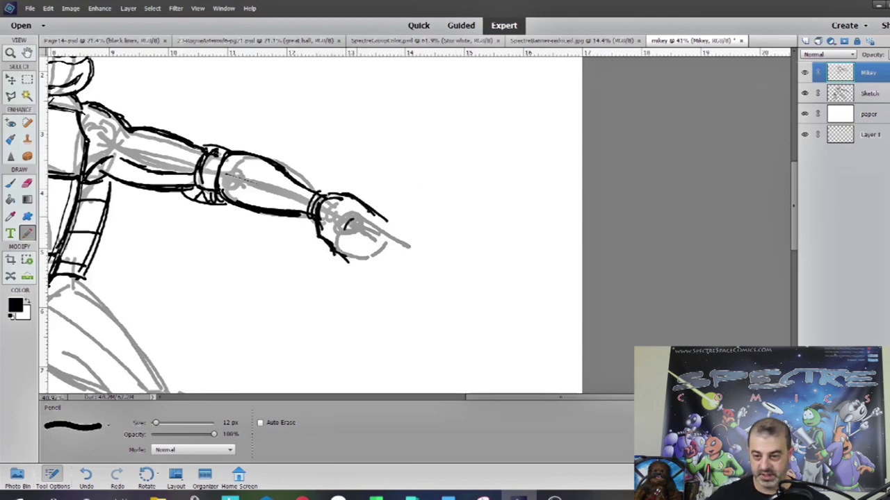
drag(352, 218, 342, 240)
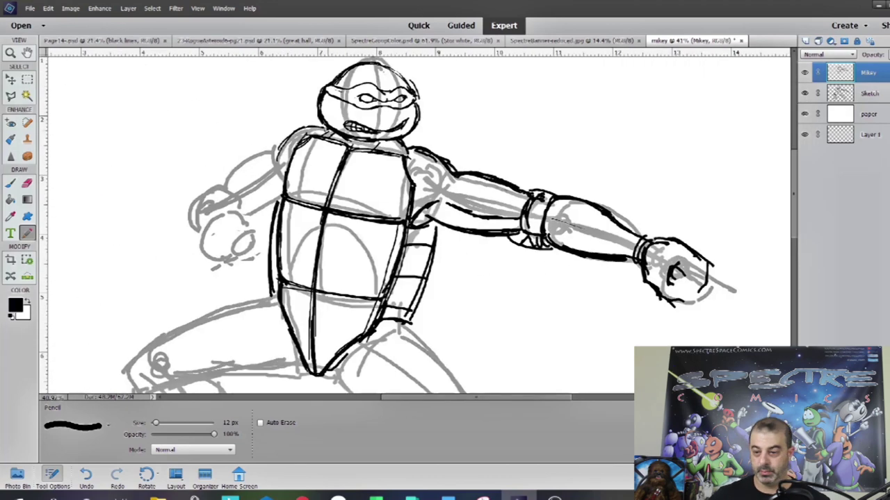
Step: Ink the turtle's left upper arm and shoulder gripping the nunchuck handle
drag(313, 127, 254, 161)
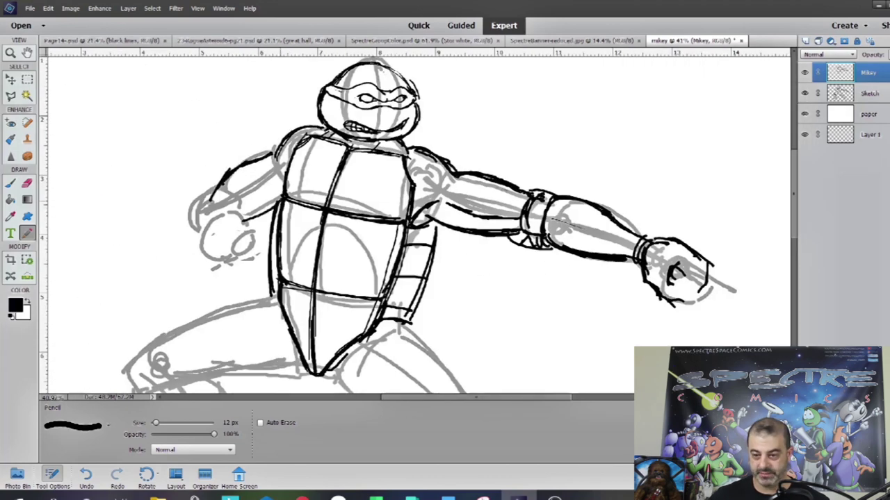
drag(217, 201, 280, 161)
drag(417, 208, 460, 188)
drag(231, 209, 269, 167)
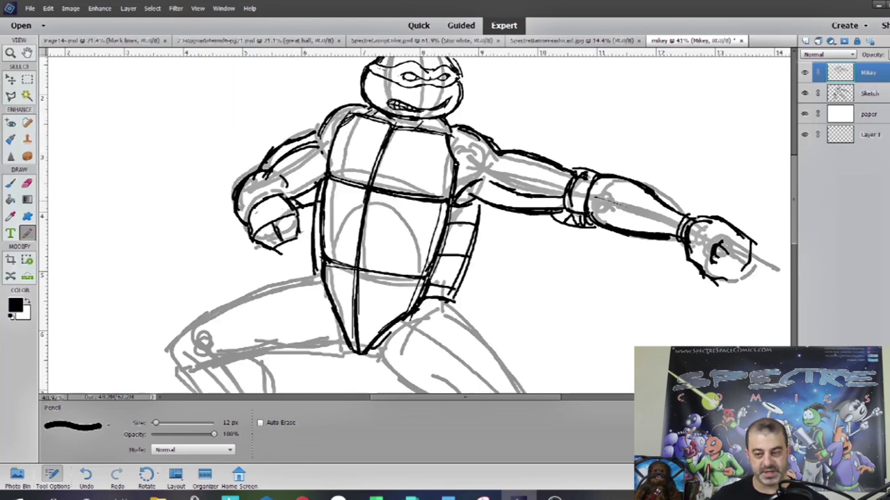
drag(339, 194, 295, 232)
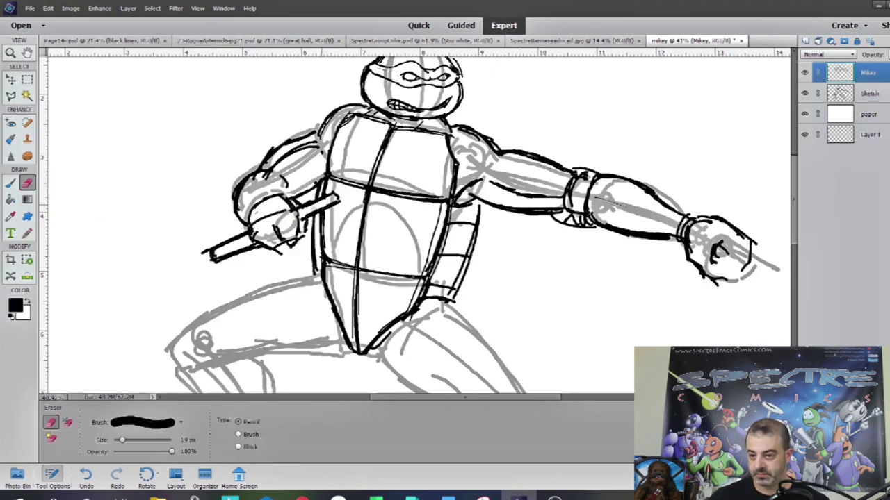
mouse_move(671, 266)
mouse_down()
mouse_move(591, 289)
mouse_move(646, 93)
mouse_up()
Step: Ink the upper and lower edges of the left thigh down to the knee
mouse_move(320, 197)
mouse_down()
mouse_move(450, 209)
mouse_move(386, 189)
mouse_up()
drag(459, 109, 324, 174)
drag(412, 120, 318, 194)
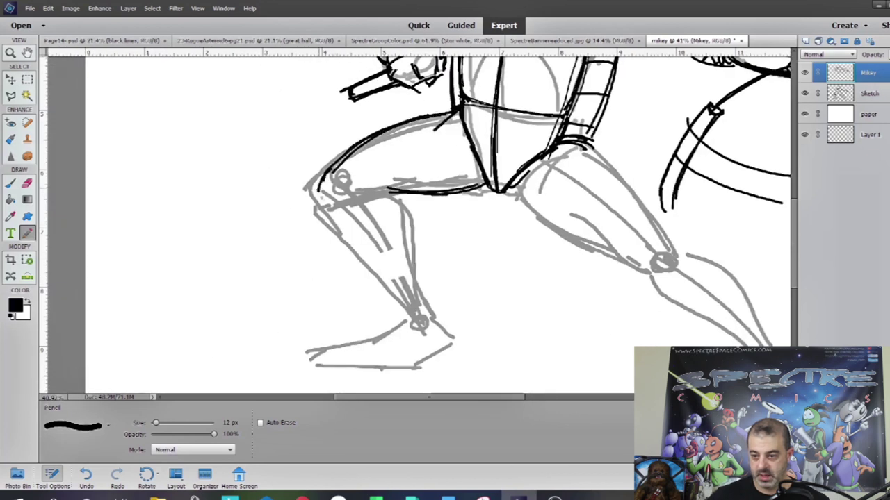
mouse_move(483, 174)
mouse_down()
mouse_move(369, 198)
mouse_move(394, 174)
mouse_up()
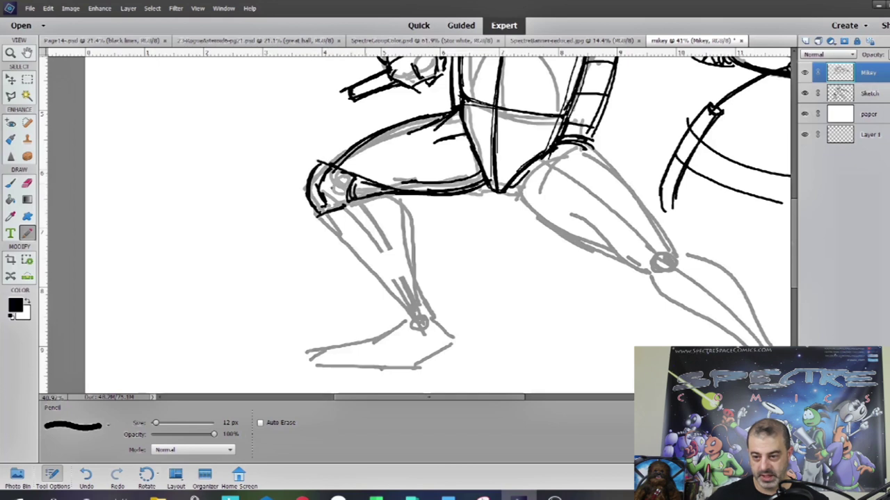
key(e)
key(n)
Step: Ink the left knee, shin, calf, ankle and foot, undoing a bad sole stroke
drag(341, 312, 296, 249)
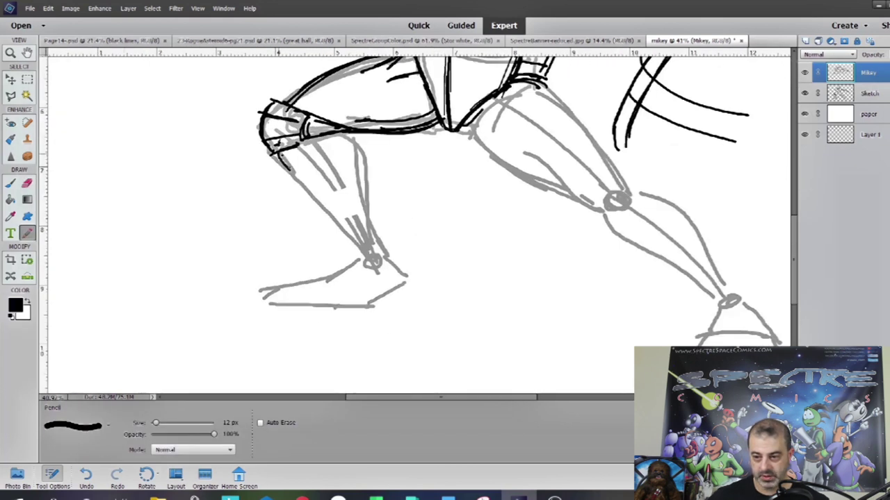
drag(279, 155, 350, 234)
drag(357, 148, 376, 237)
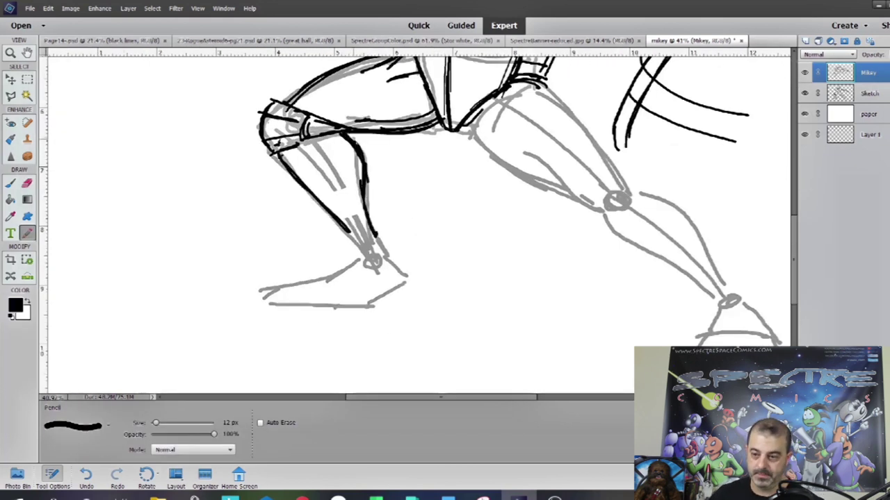
mouse_move(278, 154)
mouse_down()
mouse_move(338, 228)
mouse_move(382, 258)
mouse_up()
drag(417, 209, 483, 205)
mouse_move(427, 249)
mouse_down()
mouse_move(404, 267)
mouse_move(484, 283)
mouse_up()
drag(447, 241, 475, 258)
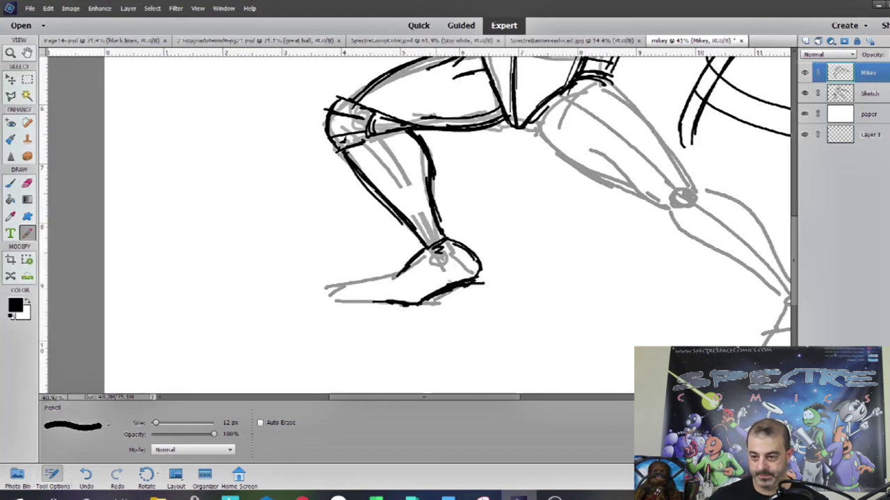
mouse_move(378, 281)
mouse_down()
mouse_move(345, 280)
mouse_move(367, 303)
mouse_up()
drag(378, 276, 358, 271)
key(ctrl+z)
key(ctrl+z)
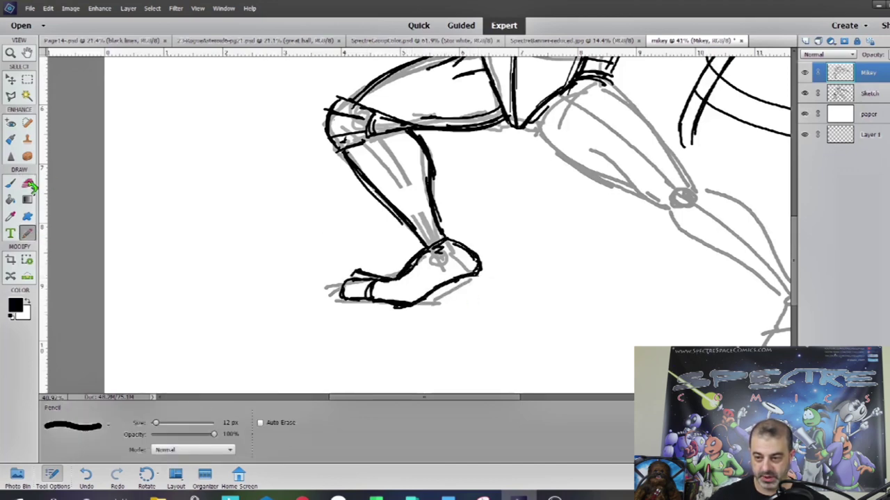
Step: Zoom in on the right leg and ink its upper edge, outer thigh and knee pad bands
click(28, 185)
scroll(360, 312, right, 5)
key(n)
key(z)
click(305, 173)
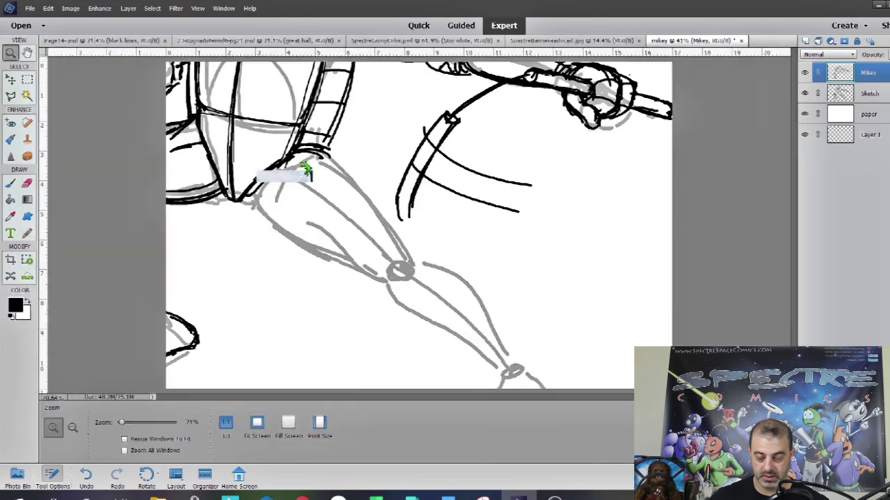
alt+click(305, 172)
click(305, 172)
key(n)
drag(294, 172, 352, 220)
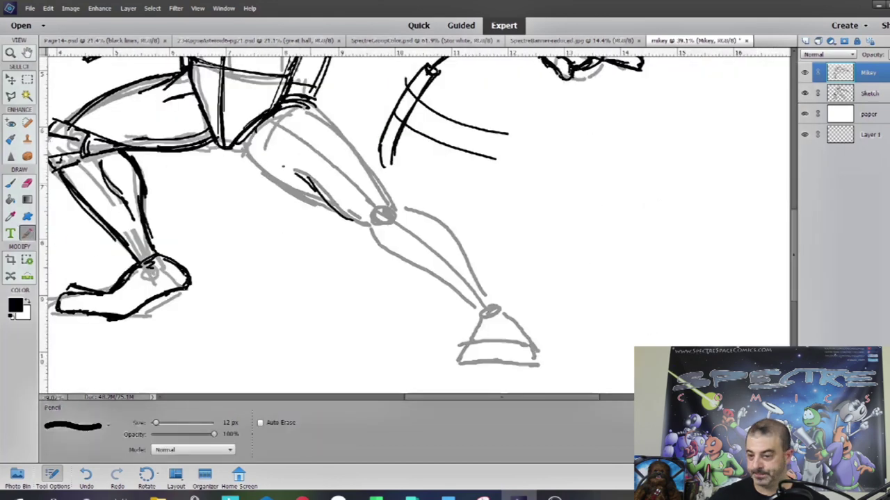
drag(276, 166, 354, 220)
mouse_move(298, 105)
mouse_down()
mouse_move(382, 193)
mouse_move(352, 221)
mouse_up()
drag(410, 210, 374, 246)
Step: Ink the right knee pad outline, shin, ankle and front foot, erasing stray knee lines
key(e)
drag(379, 209, 400, 239)
key(n)
drag(382, 188, 408, 209)
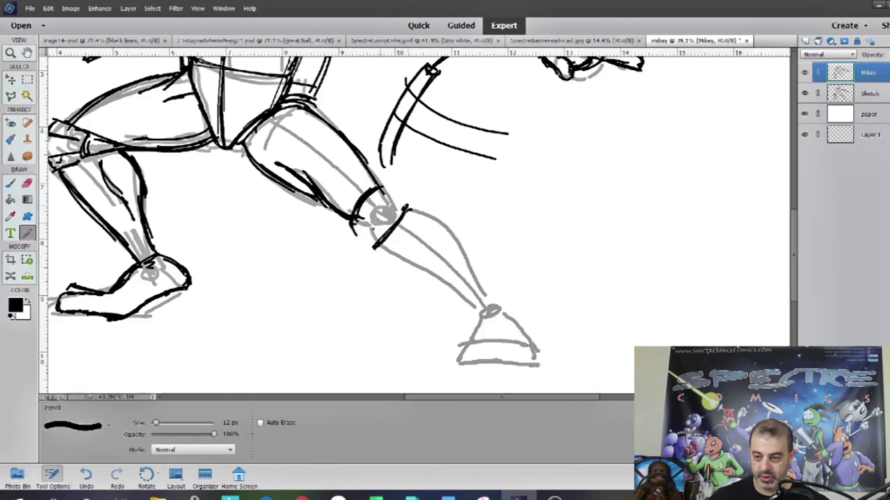
drag(352, 224, 473, 290)
mouse_move(406, 208)
mouse_down()
mouse_move(459, 250)
mouse_move(488, 296)
mouse_up()
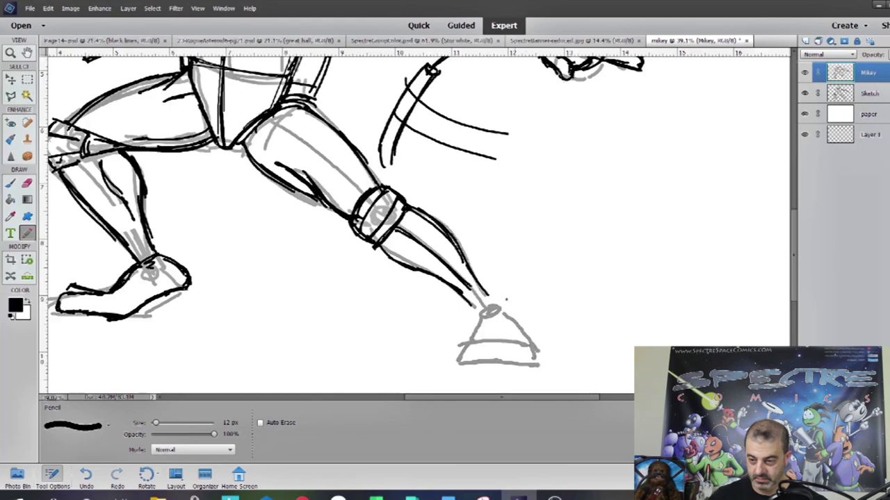
drag(383, 248, 467, 301)
drag(444, 351, 513, 353)
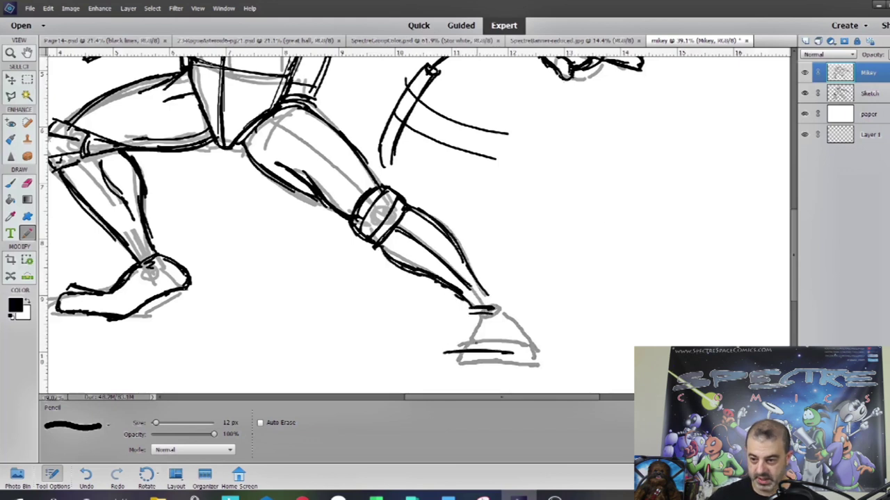
drag(470, 334, 446, 347)
drag(475, 338, 476, 350)
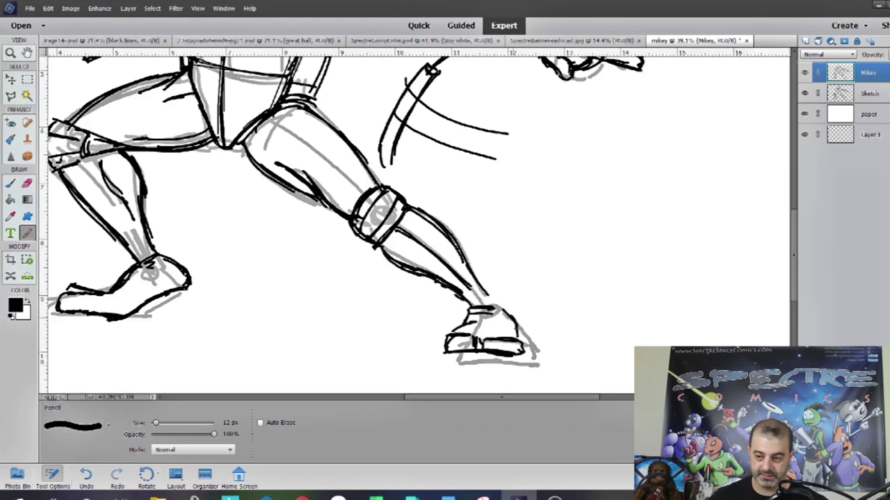
drag(348, 167, 530, 355)
Step: Draw two bandana tails beside the head and ink the shell's side
key(ctrl+0)
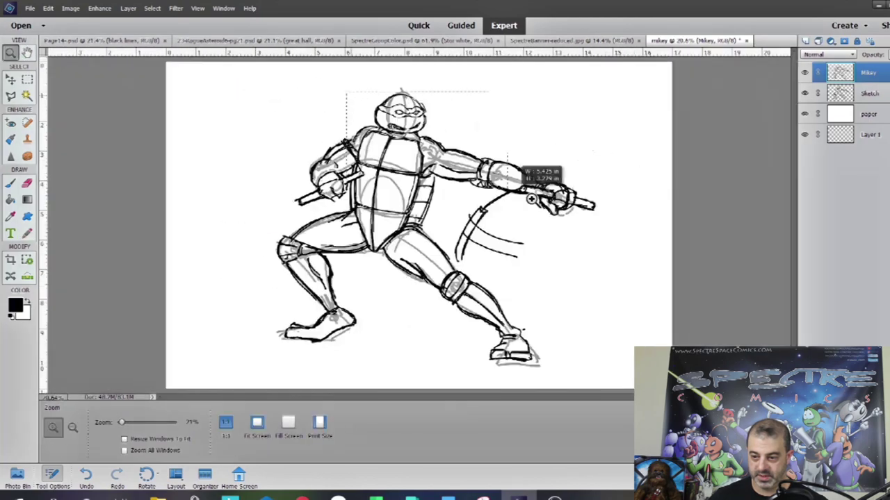
key(ctrl+plus)
drag(561, 115, 335, 96)
drag(573, 126, 337, 105)
drag(417, 208, 535, 90)
drag(471, 275, 447, 332)
drag(502, 188, 459, 317)
Step: Ink the belt band across the waist, erasing sketch lines below it and closing its right end
scroll(417, 223, up, 3)
scroll(417, 222, down, 4)
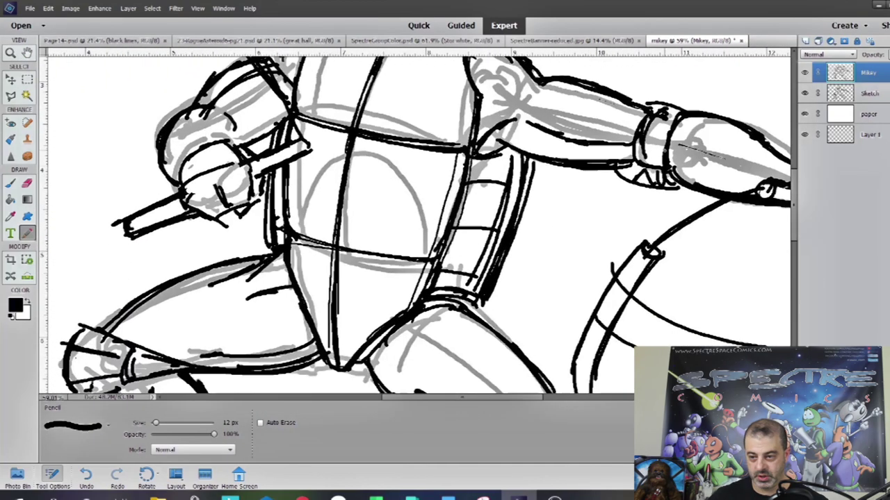
drag(286, 215, 438, 245)
drag(287, 223, 486, 248)
drag(261, 203, 266, 237)
drag(291, 244, 470, 278)
key(e)
mouse_move(323, 234)
mouse_down()
mouse_move(508, 263)
mouse_move(272, 229)
mouse_up()
key(n)
drag(513, 243, 516, 264)
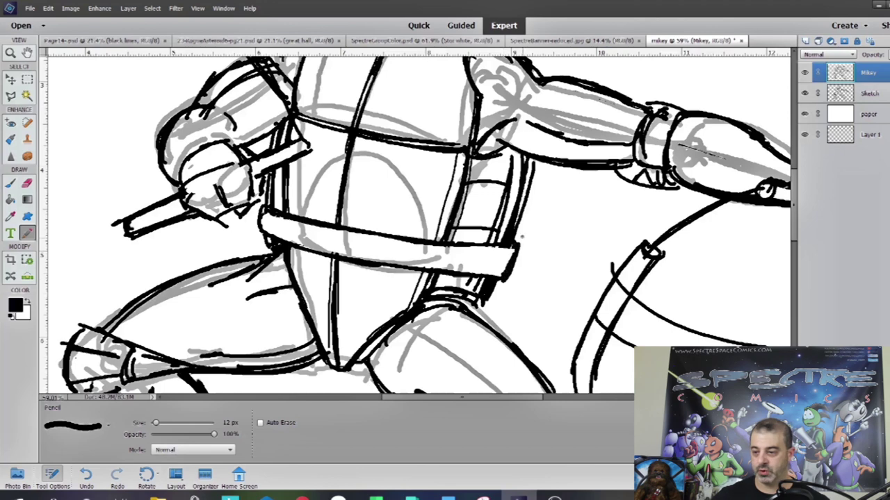
drag(534, 164, 516, 243)
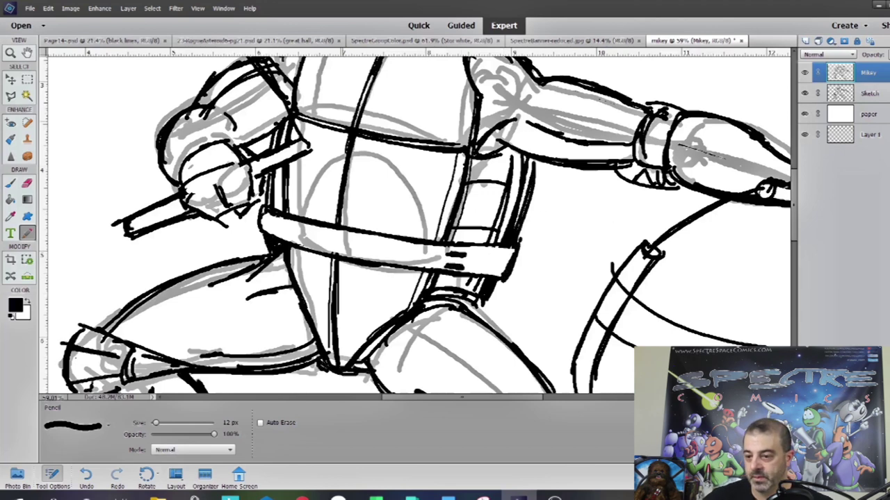
Step: Fit the whole drawing in the window and hide the grey Sketch layer
key(z)
key(ctrl+minus)
key(ctrl+minus)
key(ctrl+minus)
key(ctrl+0)
click(805, 93)
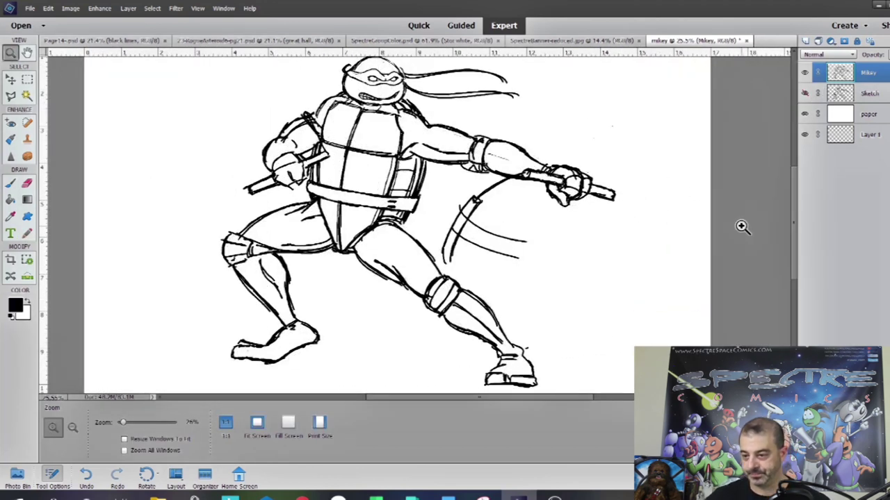
Step: Shrink the eraser to 6 px and zoom in closely on the left eye
drag(399, 134, 387, 197)
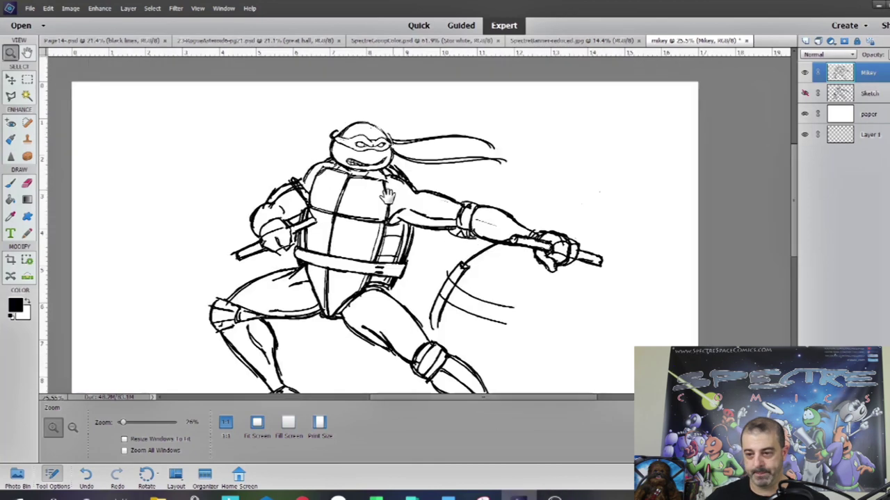
scroll(387, 197, up, 8)
key(e)
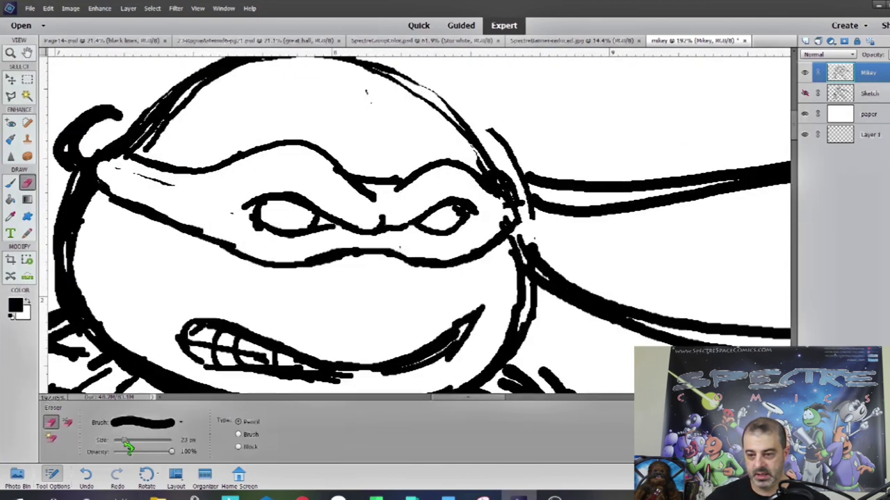
drag(128, 449, 122, 449)
mouse_move(171, 151)
mouse_down()
mouse_move(198, 201)
mouse_move(195, 217)
mouse_up()
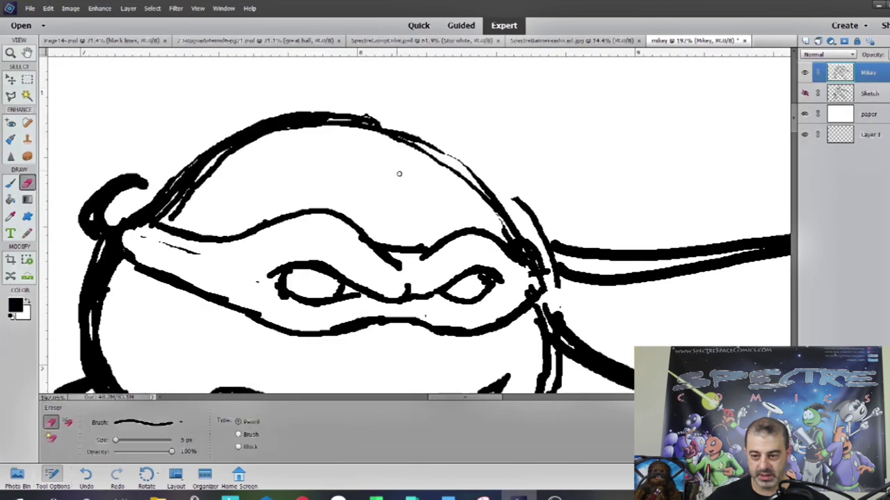
key(z)
click(273, 362)
key(n)
mouse_move(156, 423)
mouse_down()
mouse_move(148, 422)
mouse_move(158, 428)
mouse_up()
Step: Thin the left eye outline's top edge and extend its corner, alternating eraser and pencil
key(e)
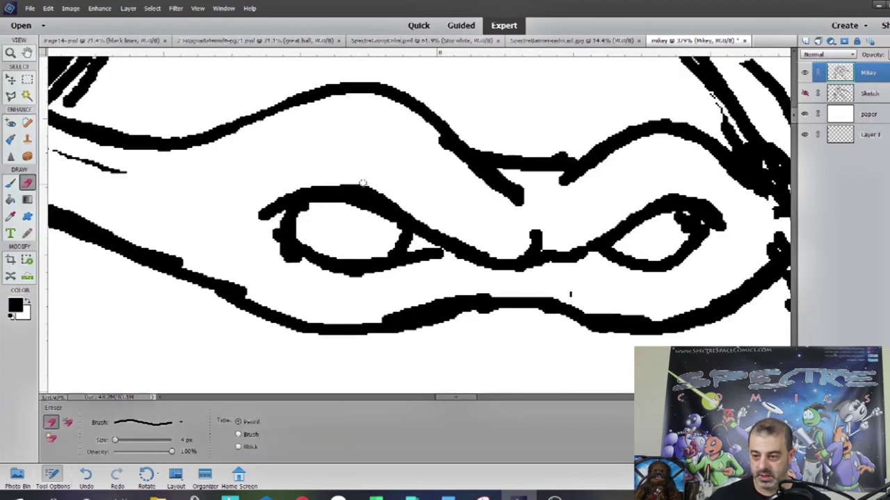
key(e)
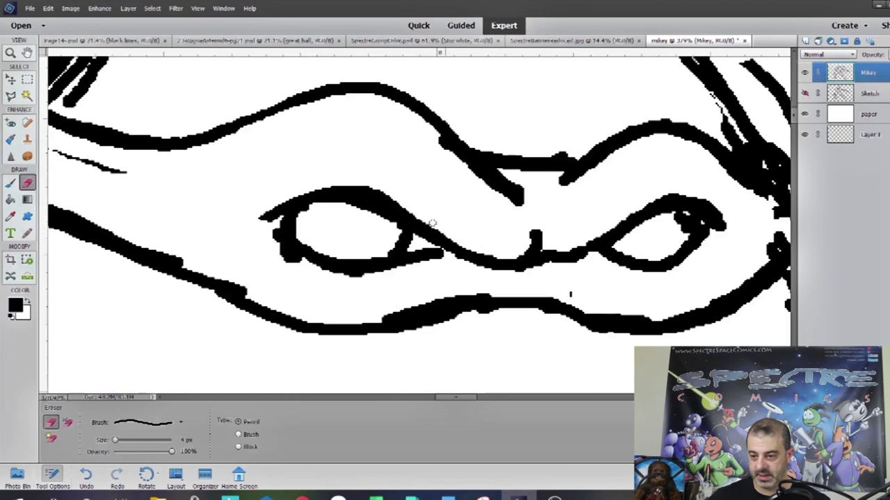
mouse_move(302, 212)
mouse_down()
mouse_move(395, 232)
mouse_move(314, 205)
mouse_move(271, 227)
mouse_move(86, 255)
mouse_move(303, 214)
mouse_move(312, 242)
mouse_move(376, 256)
mouse_move(281, 239)
mouse_move(401, 268)
mouse_up()
key(n)
key(e)
key(n)
key(e)
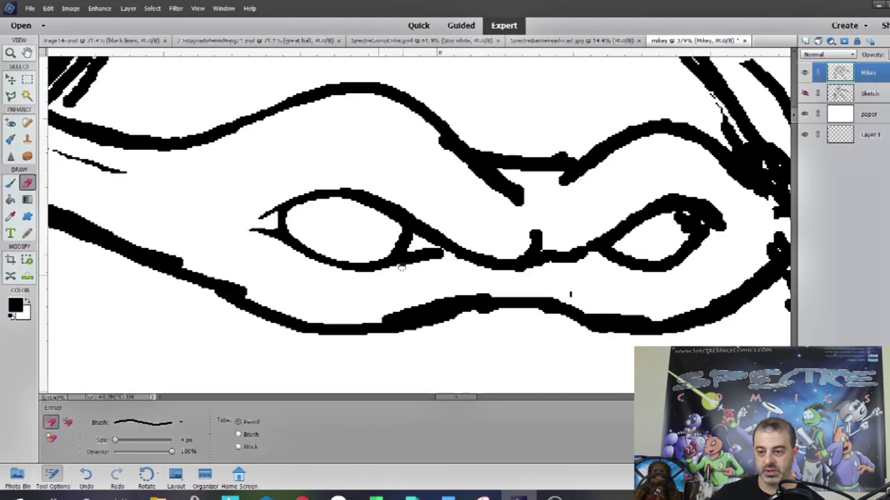
Step: Zoom out to the whole turtle and trim the mask band edges near the knot
key(ctrl+0)
scroll(507, 185, up, 4)
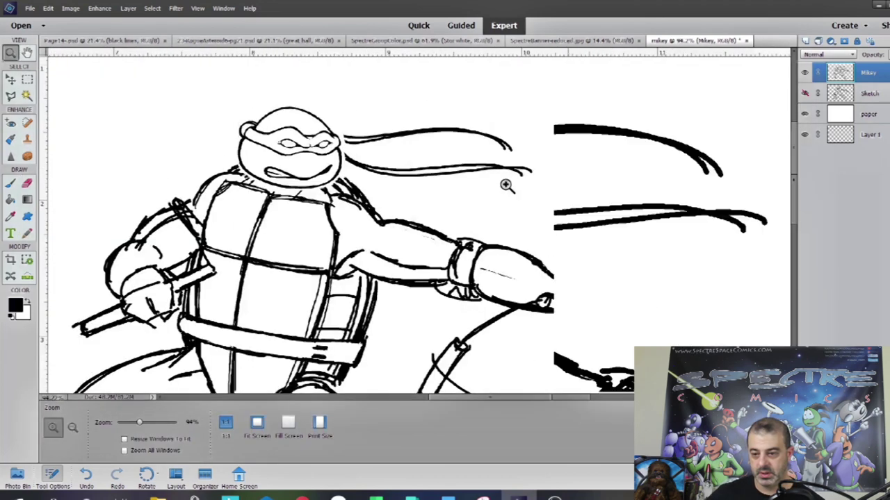
key(n)
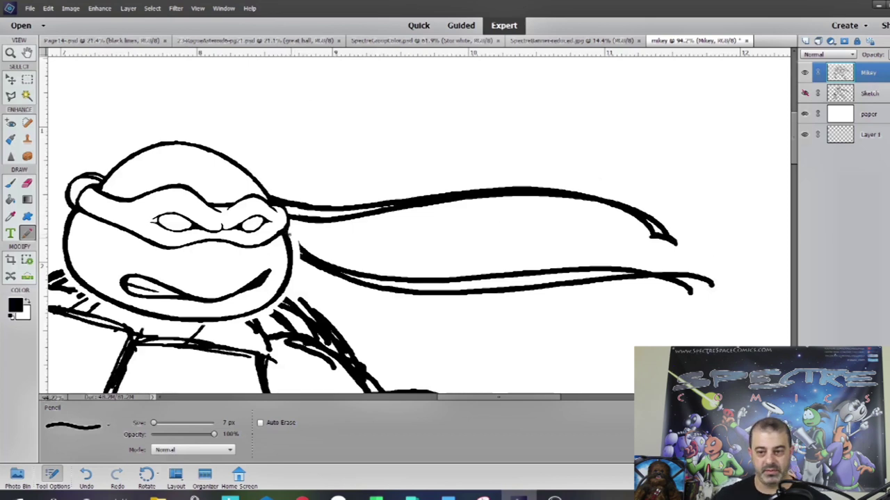
scroll(281, 220, up, 4)
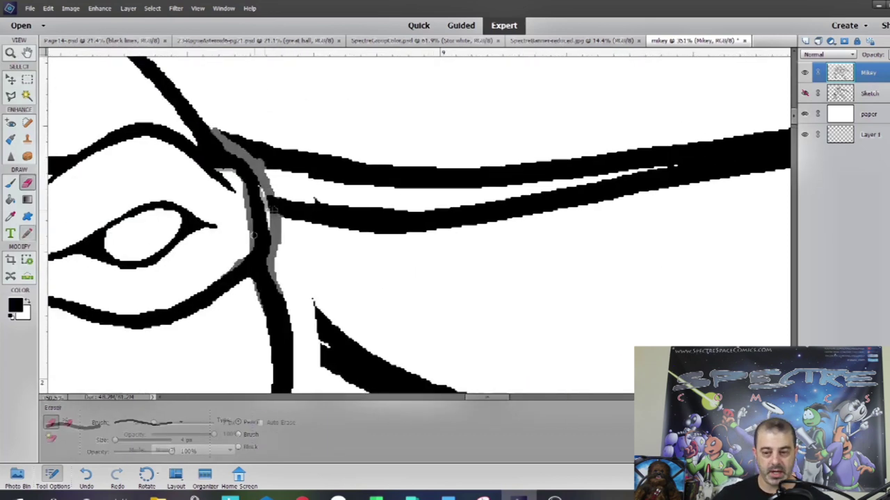
click(28, 184)
mouse_move(215, 136)
mouse_down()
mouse_move(324, 176)
mouse_move(248, 162)
mouse_move(329, 179)
mouse_move(272, 194)
mouse_move(383, 203)
mouse_up()
scroll(491, 95, down, 4)
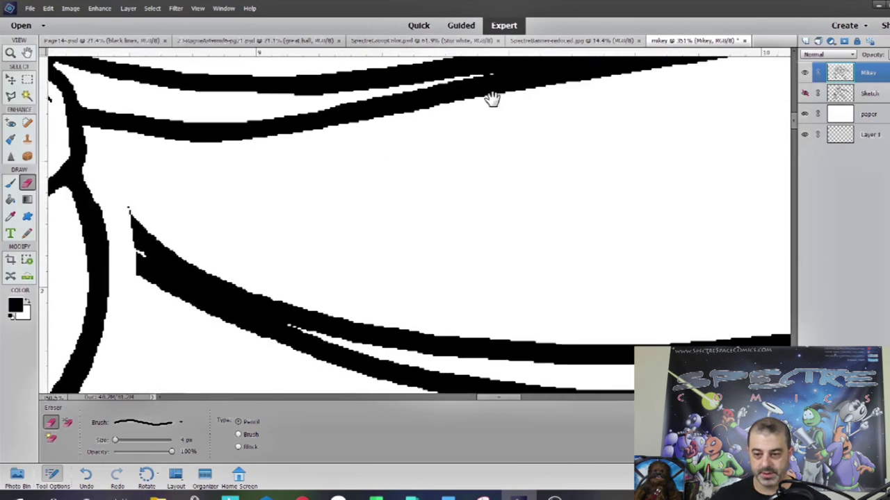
scroll(490, 95, right, 2)
Step: Redraw and clean up the outline strokes around the mask knot
click(28, 233)
mouse_move(187, 138)
mouse_down()
mouse_move(245, 203)
mouse_move(254, 235)
mouse_move(275, 245)
mouse_up()
click(28, 183)
mouse_move(232, 177)
mouse_down()
mouse_move(273, 207)
mouse_move(292, 251)
mouse_move(323, 258)
mouse_up()
click(28, 233)
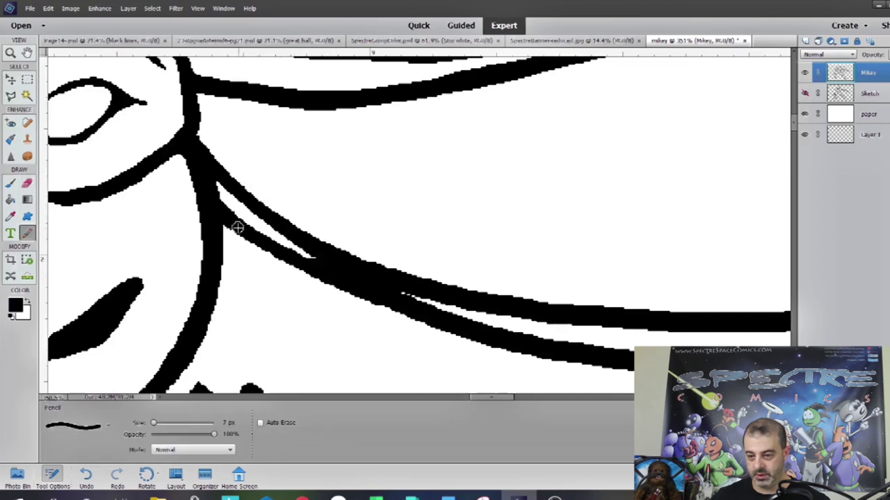
drag(233, 223, 249, 234)
drag(451, 259, 460, 229)
Step: Zoom to 182% at the shoulder and erase the thick lower line and knot marks with a 17 px eraser
key(z)
right_click(160, 181)
click(157, 236)
key(e)
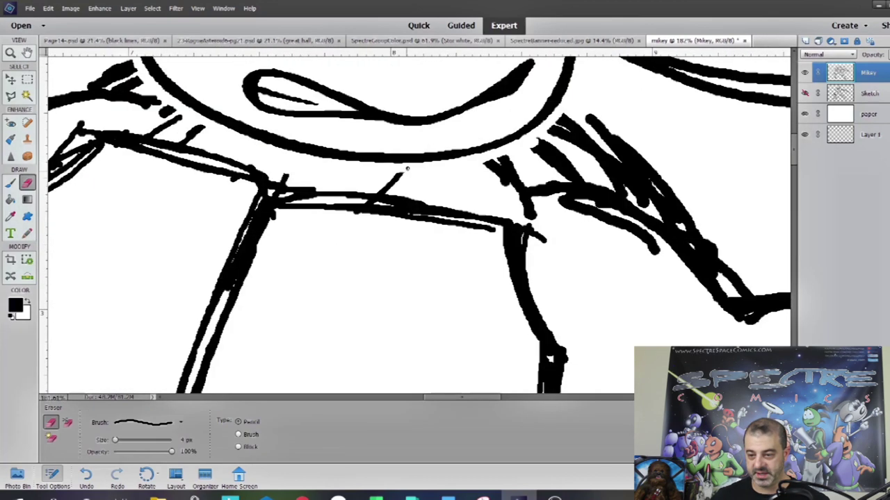
key(bracketright)
key(bracketright)
key(bracketright)
key(bracketright)
key(bracketright)
mouse_move(181, 125)
mouse_down()
mouse_move(104, 139)
mouse_move(264, 181)
mouse_move(532, 212)
mouse_up()
Step: Draw three short strokes under the collar and thicken the shoulder line
key(n)
mouse_move(226, 126)
mouse_down()
mouse_move(247, 165)
mouse_move(270, 173)
mouse_move(321, 157)
mouse_up()
drag(351, 200, 533, 250)
drag(360, 168, 242, 154)
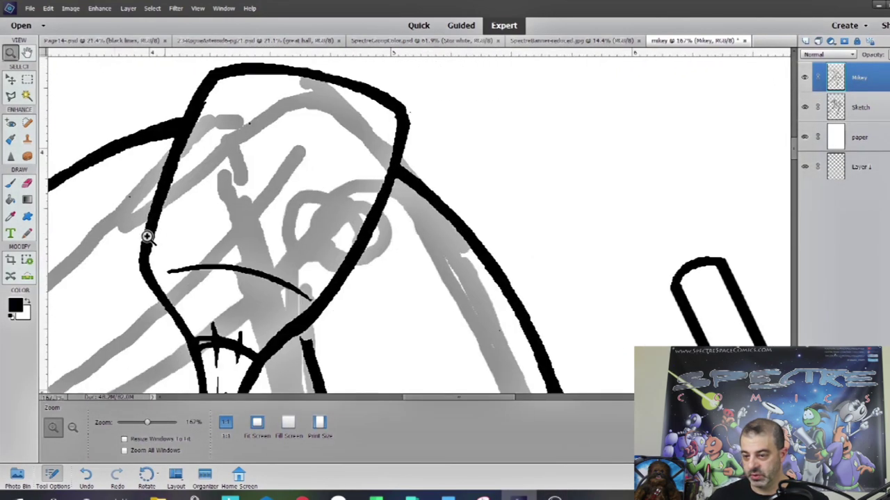
Step: Draw two thick diagonal pencil lines inside the rounded shape, then thin the top of the left one
key(n)
drag(262, 72, 199, 228)
key(e)
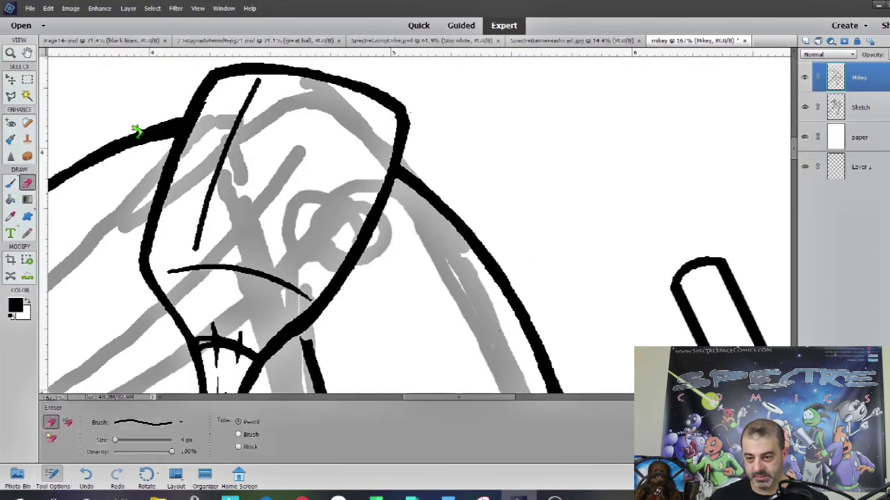
key(ctrl+z)
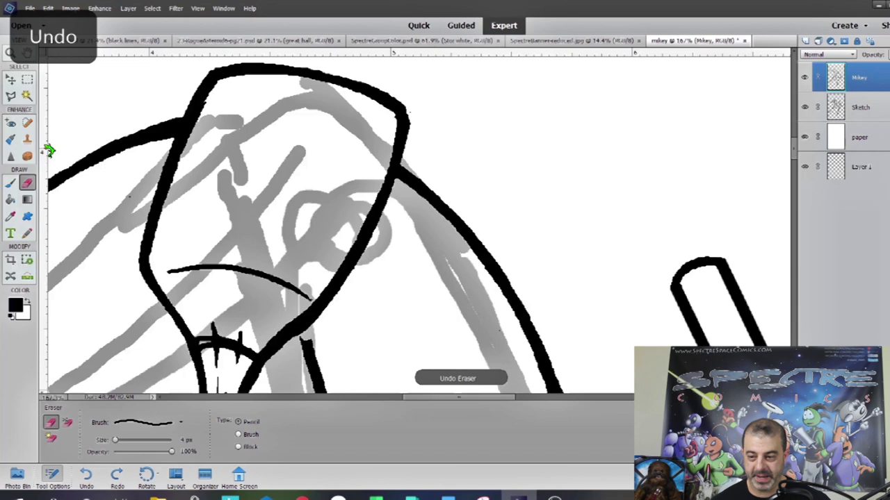
click(28, 233)
mouse_move(264, 78)
mouse_down()
mouse_move(230, 136)
mouse_move(210, 229)
mouse_up()
drag(339, 95, 271, 264)
drag(264, 75, 204, 259)
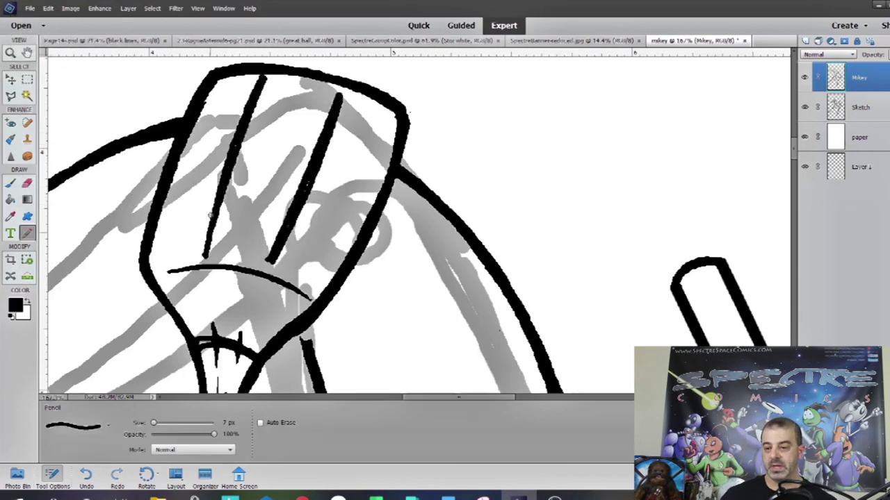
click(27, 183)
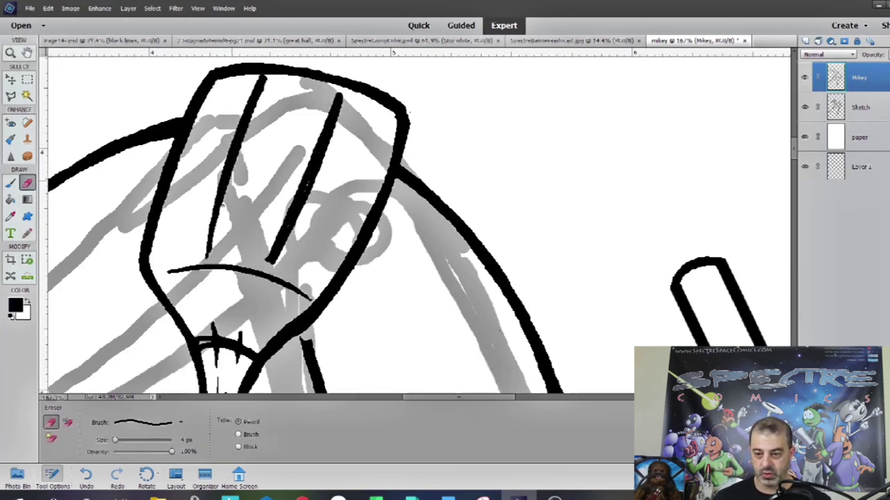
drag(262, 75, 264, 82)
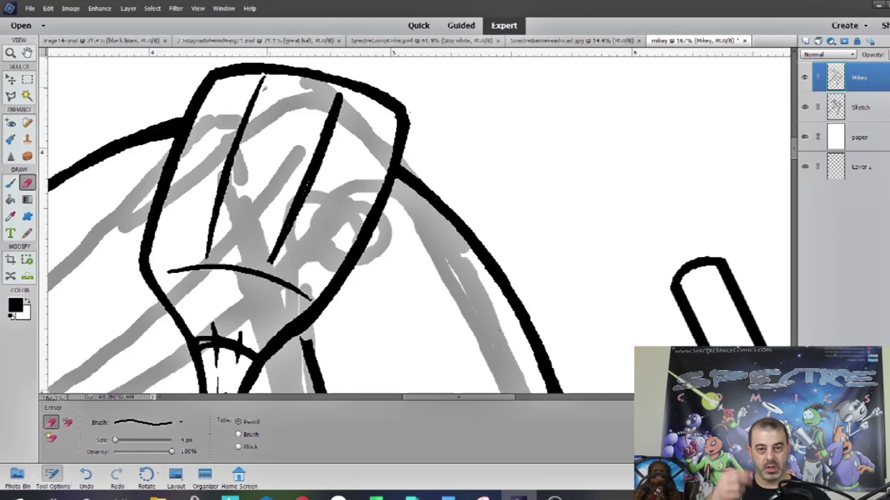
scroll(235, 200, up, 3)
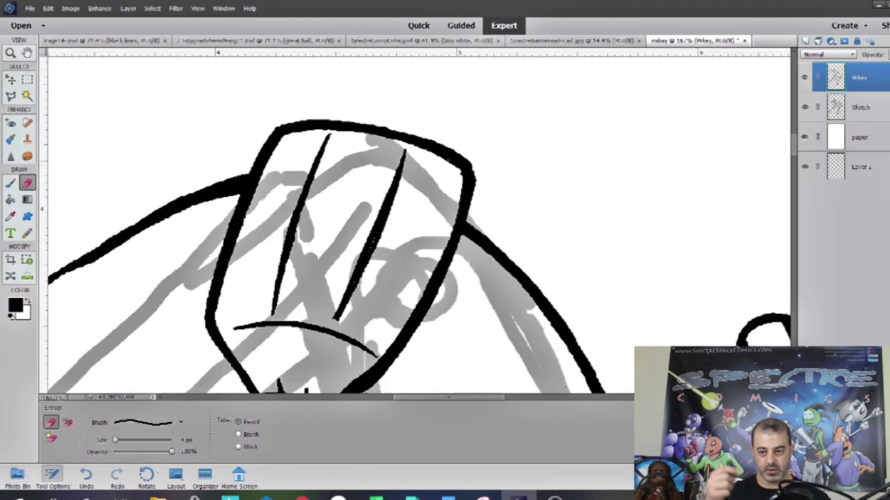
scroll(389, 298, down, 2)
Step: Thicken the thigh's black outline, then erase its upper edge and underside thinner with a larger eraser
key(n)
scroll(473, 167, down, 3)
key(ctrl+0)
ctrl+click(459, 171)
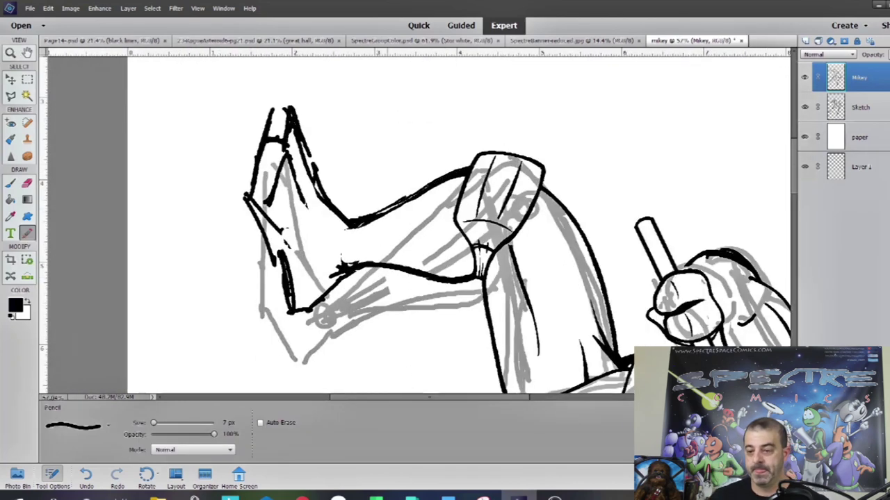
scroll(479, 215, up, 5)
drag(479, 215, 479, 264)
drag(549, 87, 296, 212)
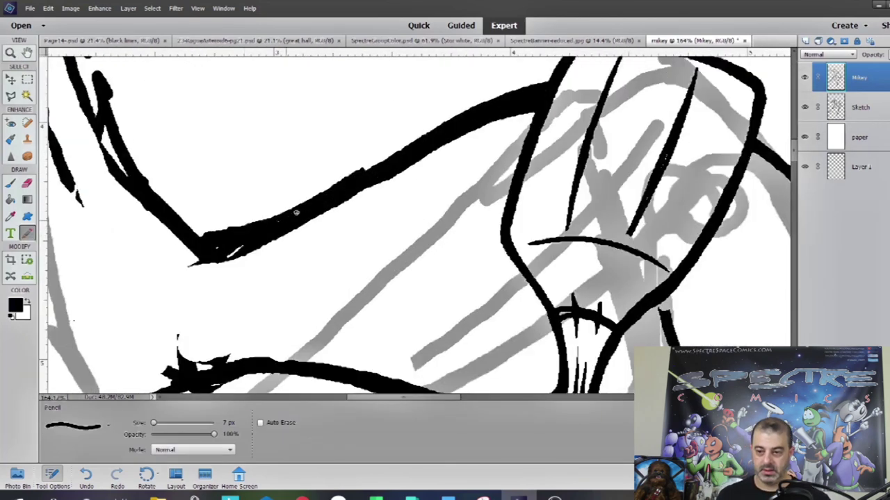
key(e)
key(])
key(])
key(])
key(])
drag(397, 143, 232, 202)
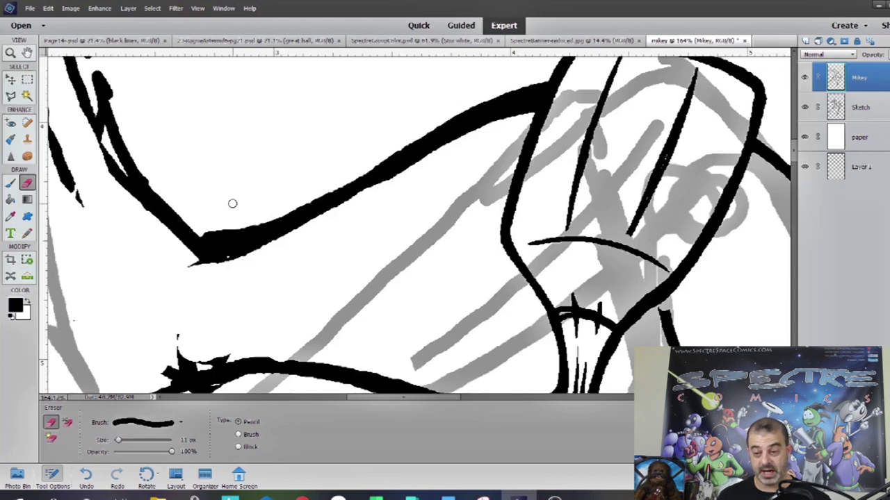
drag(349, 170, 220, 224)
drag(492, 120, 238, 259)
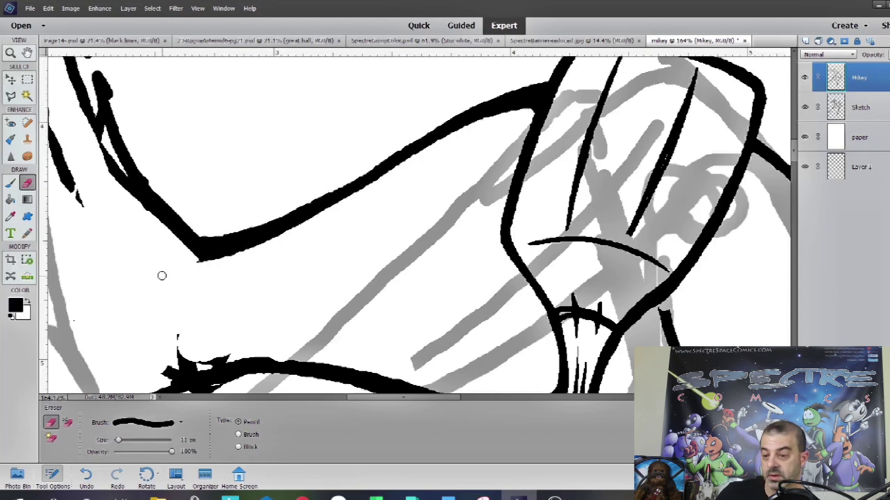
Step: Rework the lower black curve, thinning it and then thickening it along its length
mouse_move(595, 270)
mouse_down()
mouse_move(595, 243)
mouse_move(669, 193)
mouse_up()
mouse_move(622, 300)
mouse_down()
mouse_move(298, 258)
mouse_move(238, 286)
mouse_move(598, 314)
mouse_up()
key(n)
drag(480, 311, 549, 325)
drag(635, 312, 656, 324)
drag(550, 330, 648, 323)
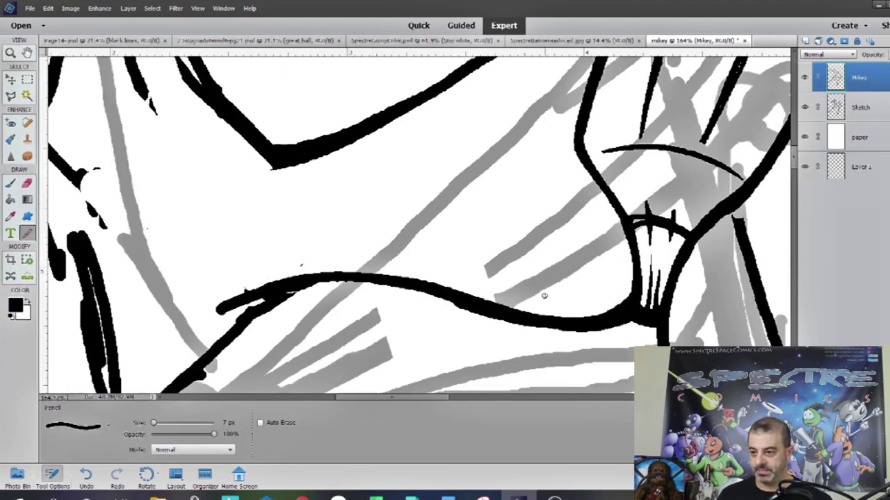
mouse_move(462, 298)
mouse_down()
mouse_move(302, 283)
mouse_move(516, 322)
mouse_up()
key(e)
Step: Draw a new line down the shin at 114% zoom and lighten parts of the leg line
key(z)
key(ctrl+0)
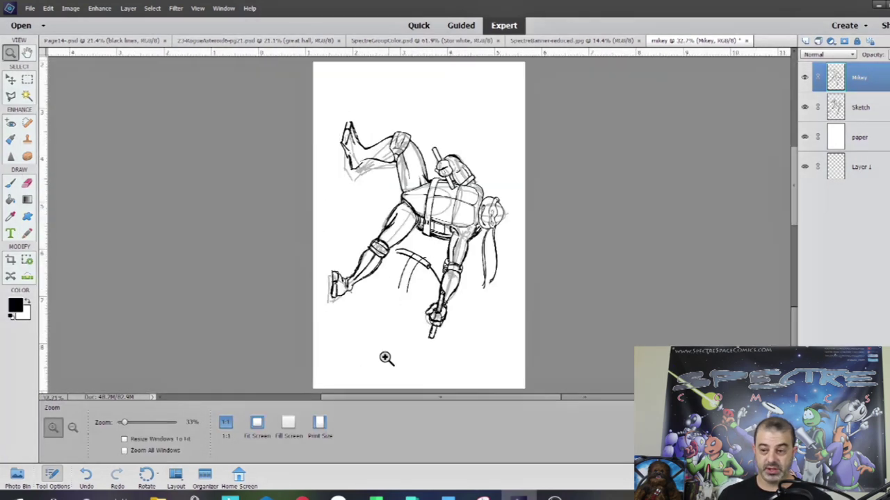
click(388, 357)
key(n)
drag(373, 127, 386, 205)
key(z)
click(362, 153)
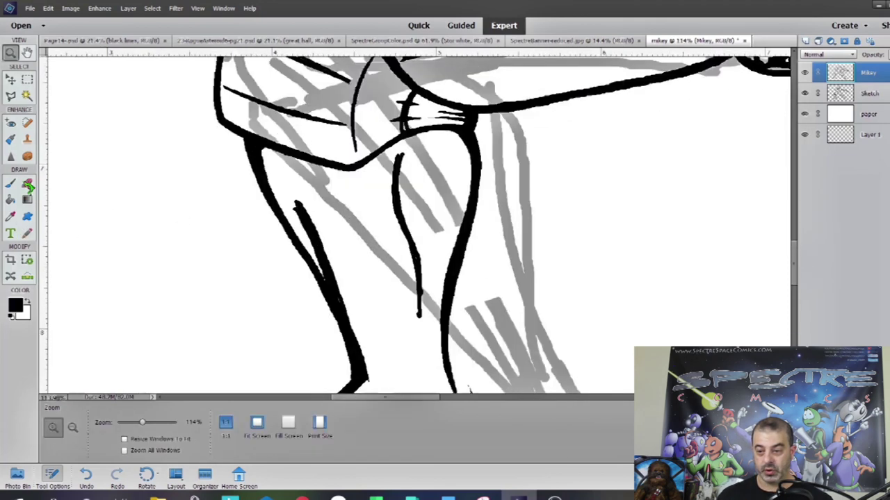
key(e)
scroll(284, 157, down, 2)
drag(284, 157, 336, 317)
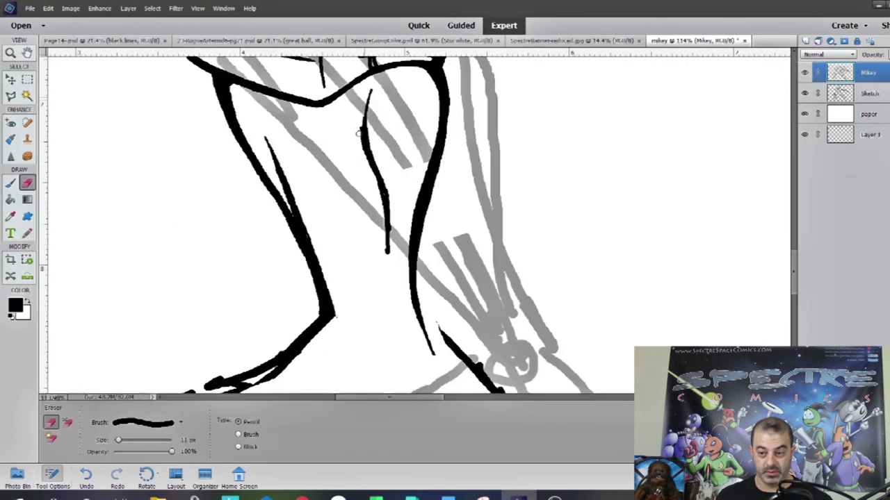
drag(380, 246, 457, 93)
Step: Thicken the shin line and heel curve, then trim the foot's upper line and tidy the heel strokes
key(n)
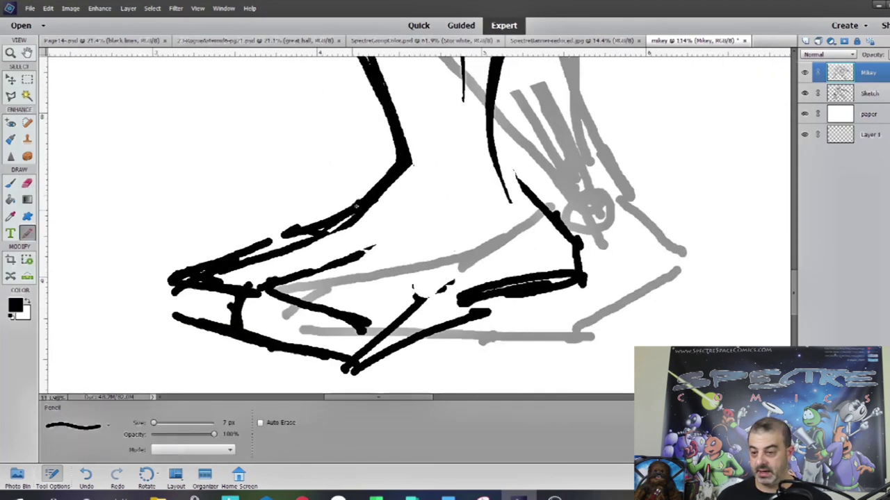
drag(356, 207, 267, 242)
mouse_move(200, 259)
mouse_down()
mouse_move(167, 299)
mouse_move(170, 313)
mouse_up()
key(e)
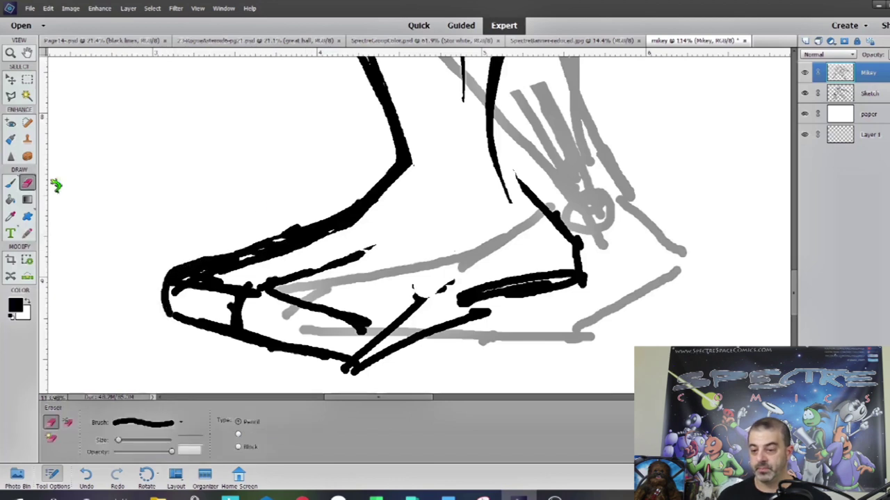
drag(347, 212, 278, 234)
drag(187, 272, 373, 213)
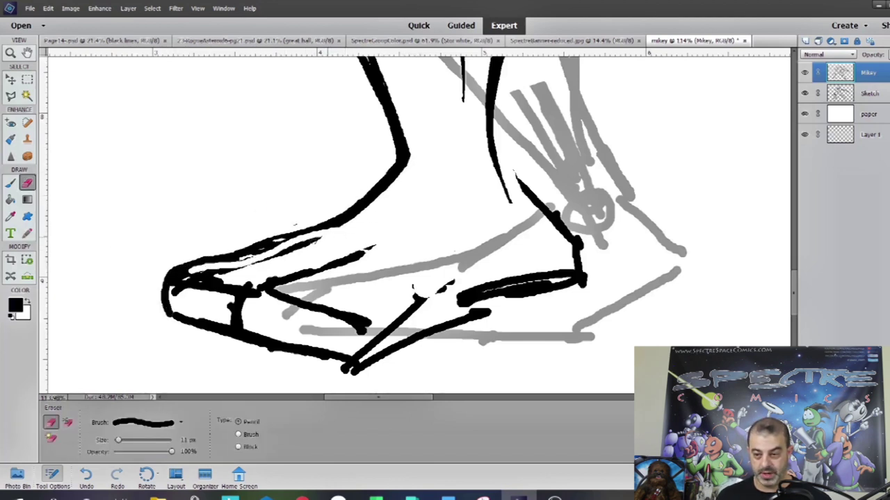
mouse_move(320, 239)
mouse_down()
mouse_move(232, 248)
mouse_move(221, 273)
mouse_up()
click(29, 235)
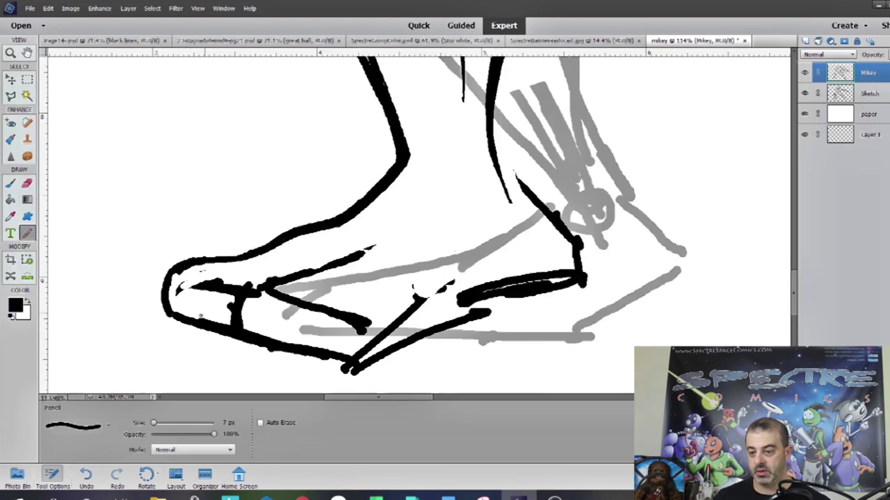
key(e)
drag(278, 224, 375, 252)
drag(250, 283, 231, 305)
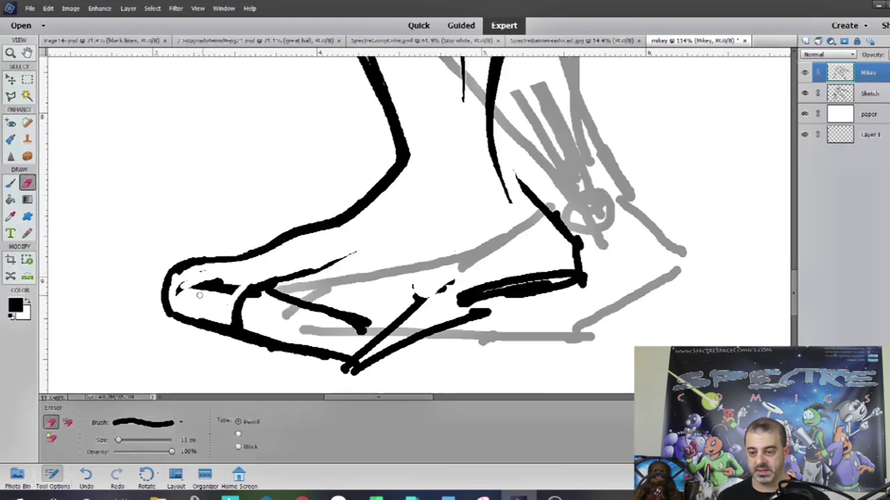
mouse_move(196, 278)
mouse_down()
mouse_move(217, 285)
mouse_move(271, 267)
mouse_move(236, 285)
mouse_up()
Step: Draw a thin line across the heel strap and erase stray stroke ends and the foot's bottom edge
key(n)
key(e)
key(n)
drag(340, 316, 327, 352)
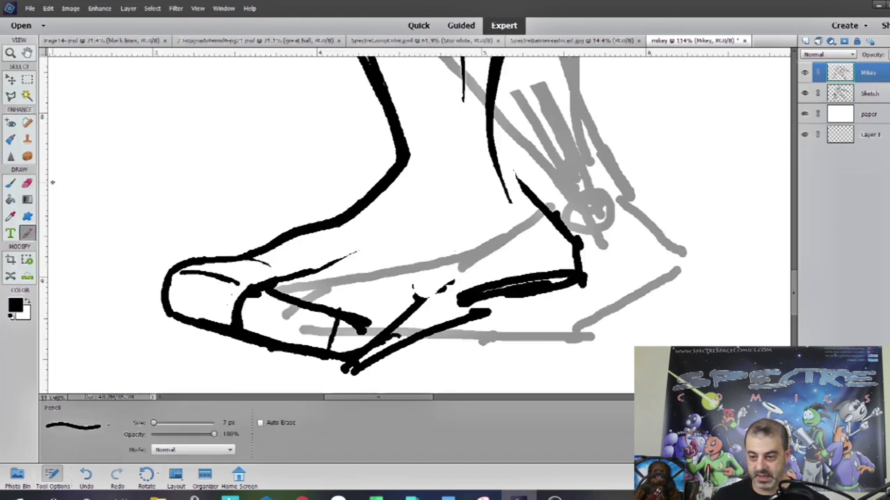
click(27, 183)
drag(331, 311, 374, 333)
drag(276, 298, 249, 286)
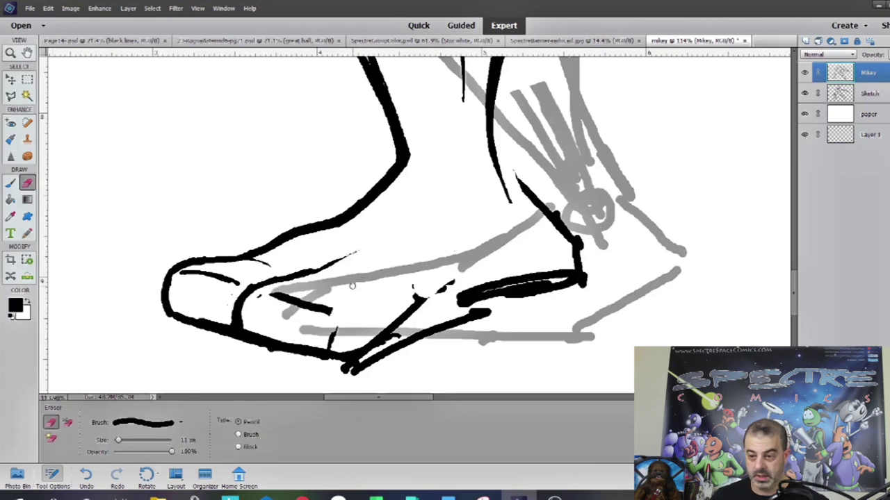
mouse_move(230, 324)
mouse_down()
mouse_move(288, 350)
mouse_move(167, 314)
mouse_up()
Step: Redraw a stroke across the toes, then zoom in closer on the toes
key(n)
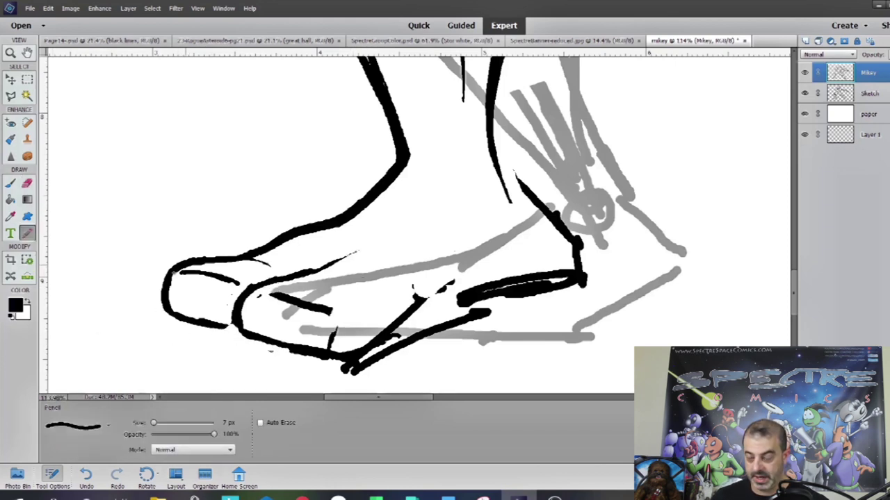
key(e)
mouse_move(257, 292)
mouse_down()
mouse_move(321, 306)
mouse_move(254, 293)
mouse_move(350, 256)
mouse_move(297, 275)
mouse_up()
key(n)
key(e)
key(n)
key(e)
key(n)
key(z)
click(188, 157)
click(29, 183)
Step: Trim the second toe's outline and toenail stroke, then extend the second toe's upper outline
key(n)
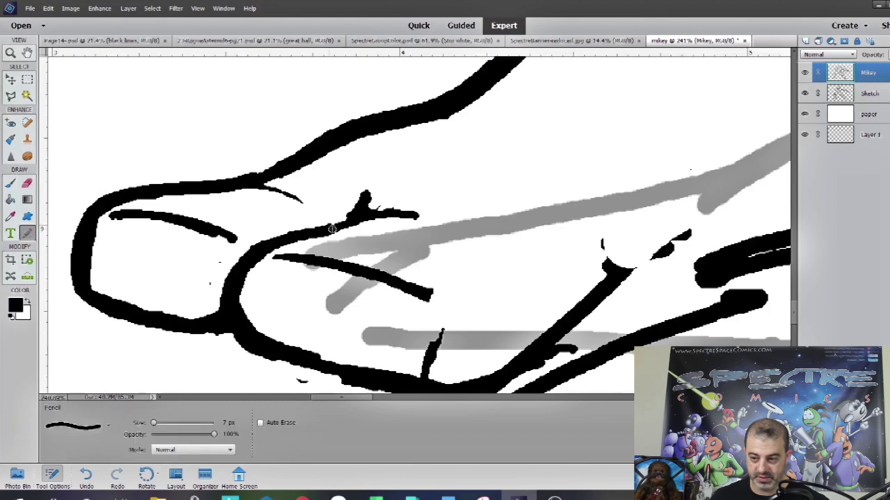
key(e)
mouse_move(299, 234)
mouse_down()
mouse_move(358, 200)
mouse_move(341, 196)
mouse_up()
drag(178, 231, 111, 218)
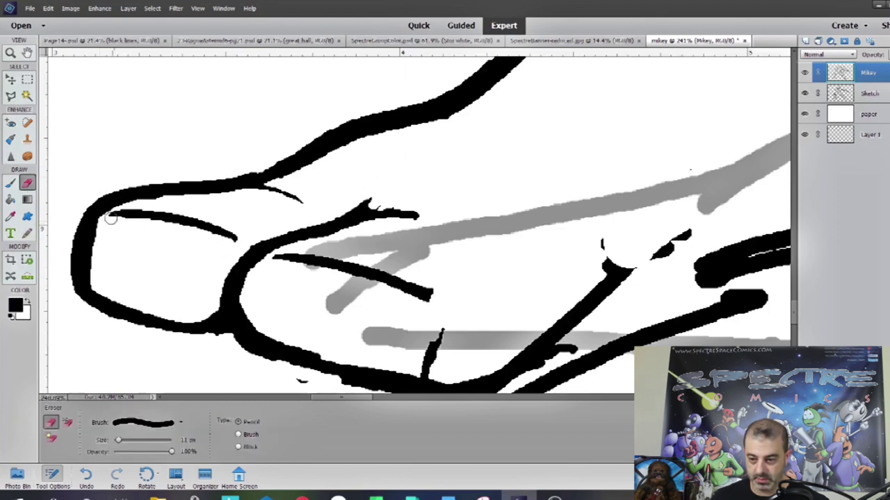
key(n)
drag(358, 212, 441, 224)
click(28, 183)
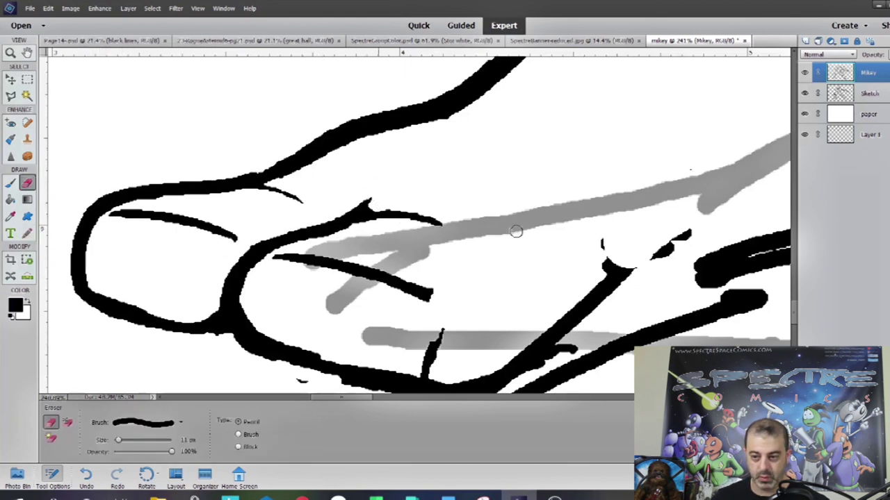
Step: Redraw the short vertical toe line and erase the lower duplicate diagonal stroke on the sole
drag(338, 278, 248, 209)
drag(285, 242, 111, 224)
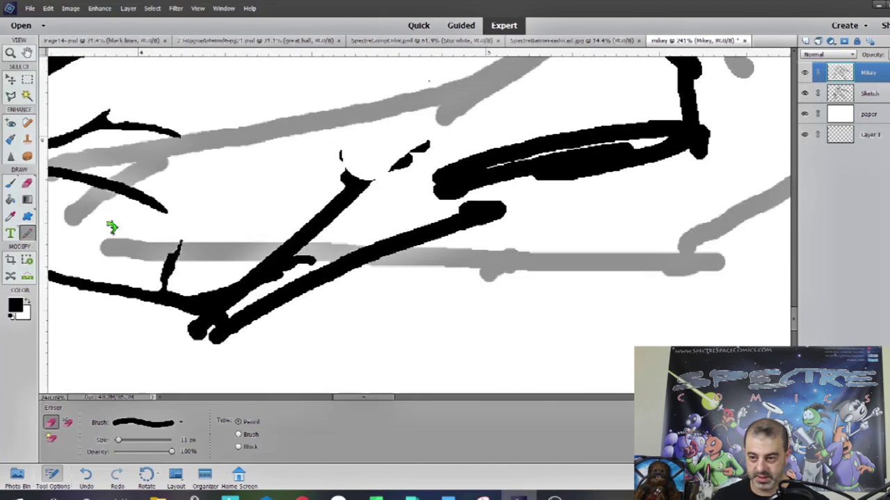
key(n)
key(e)
key(n)
mouse_move(149, 278)
mouse_down()
mouse_move(175, 245)
mouse_move(171, 289)
mouse_up()
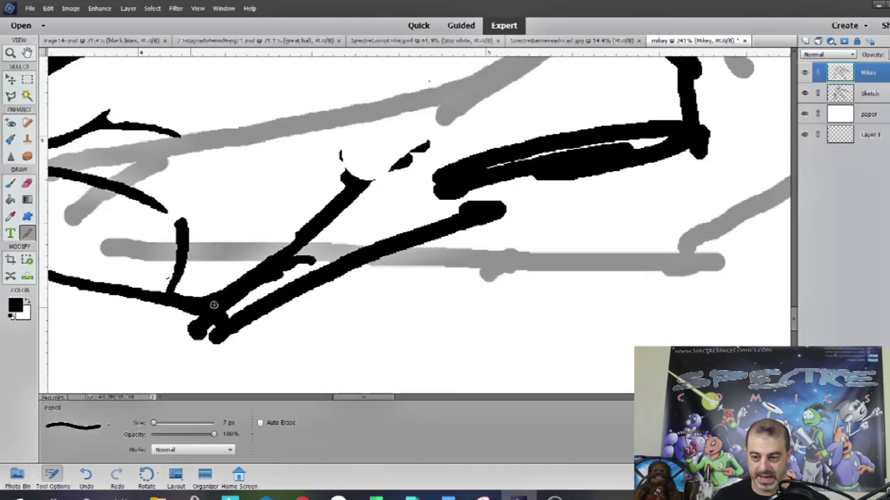
key(e)
mouse_move(208, 328)
mouse_down()
mouse_move(465, 205)
mouse_move(275, 296)
mouse_up()
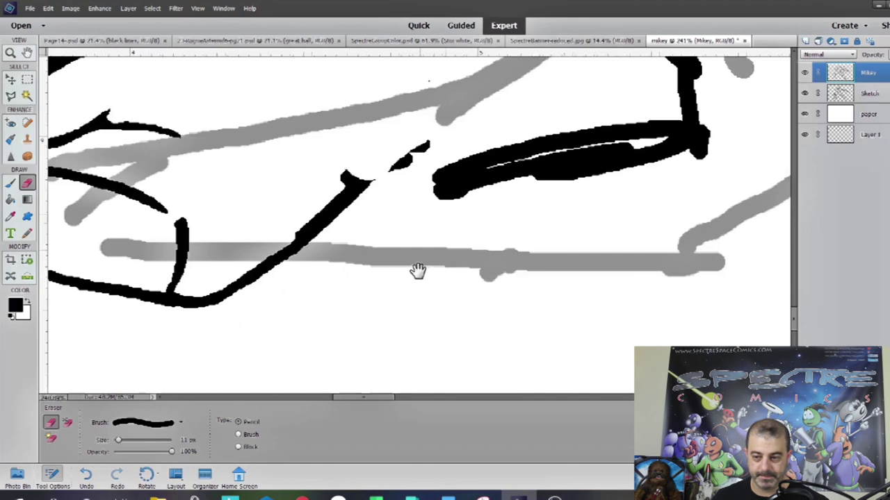
Step: Draw a diagonal stroke up to the long outline and thin the thick outline at the toe junction
drag(417, 269, 473, 289)
key(n)
mouse_move(327, 277)
mouse_down()
mouse_move(367, 271)
mouse_move(520, 197)
mouse_move(361, 276)
mouse_move(444, 244)
mouse_move(359, 246)
mouse_move(401, 206)
mouse_up()
key(e)
key(n)
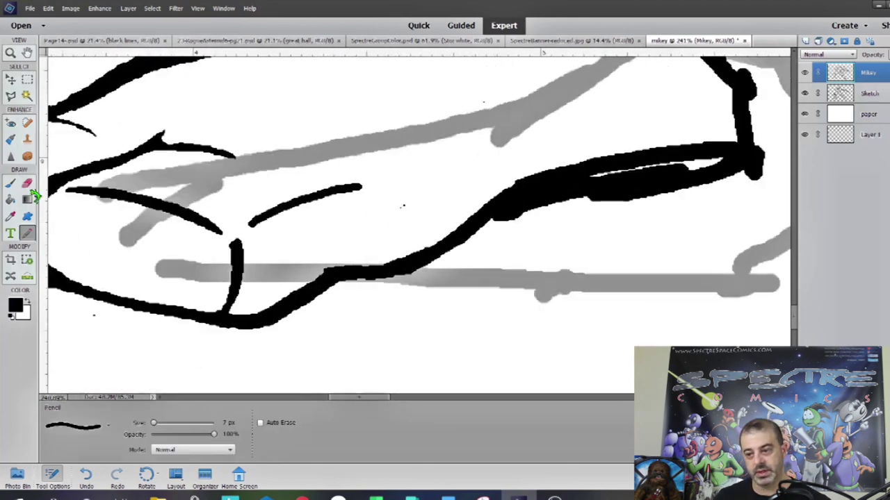
key(e)
drag(35, 239, 275, 281)
drag(296, 232, 226, 281)
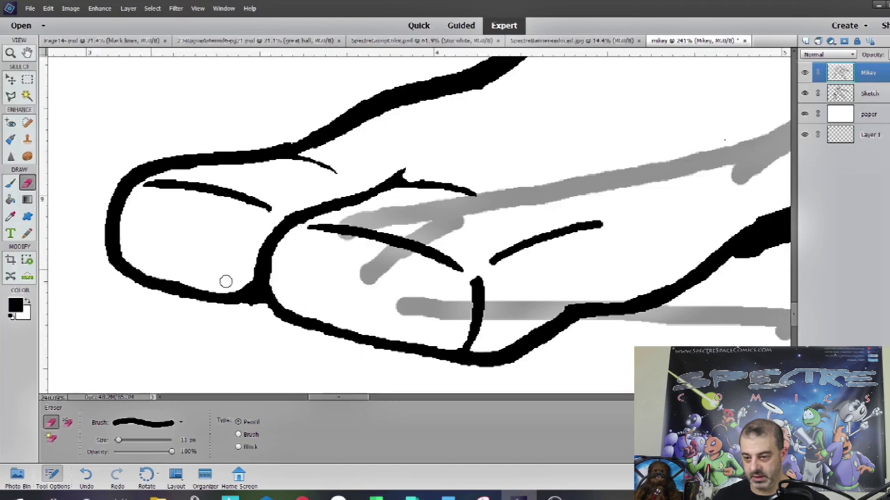
Step: Trim the thick ankle stroke, then fit the whole drawing on screen
scroll(242, 280, right, 5)
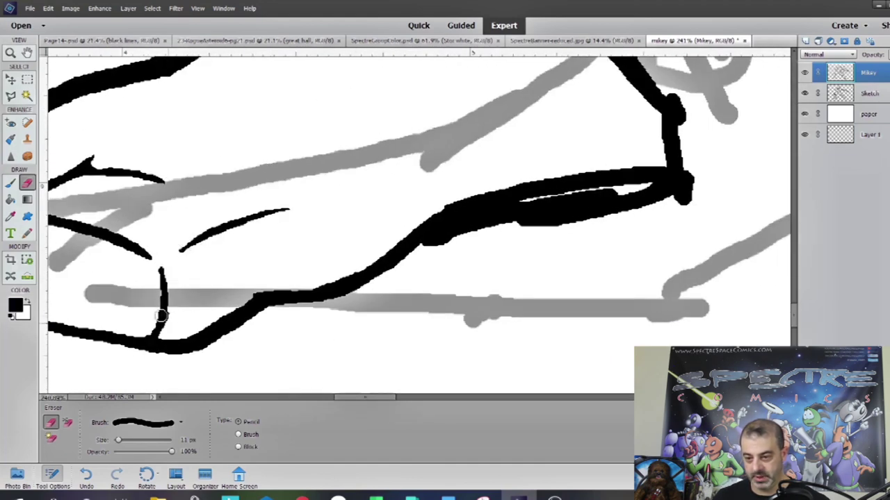
drag(171, 246, 64, 242)
key(n)
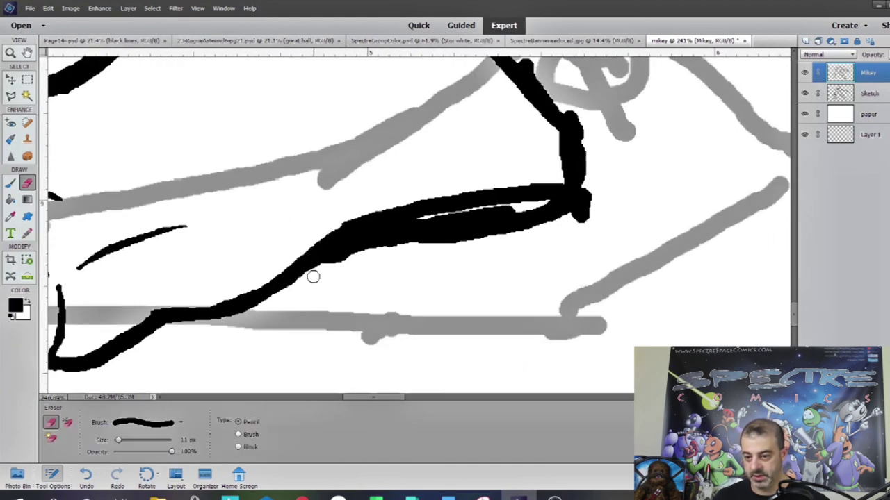
mouse_move(313, 277)
mouse_down()
mouse_move(550, 229)
mouse_move(526, 188)
mouse_move(389, 250)
mouse_up()
scroll(381, 275, right, 5)
scroll(380, 275, up, 3)
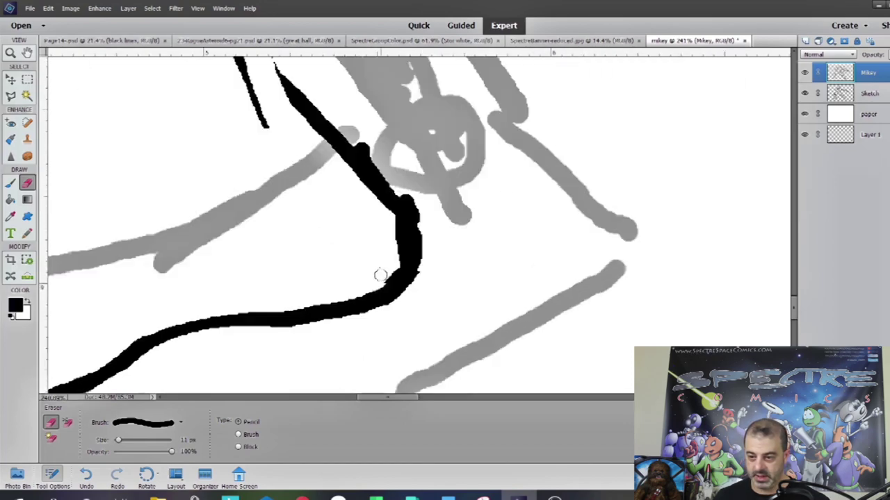
key(z)
key(ctrl+0)
click(146, 475)
Step: Save the drawing as mikey.psd
key(ctrl+z)
click(30, 8)
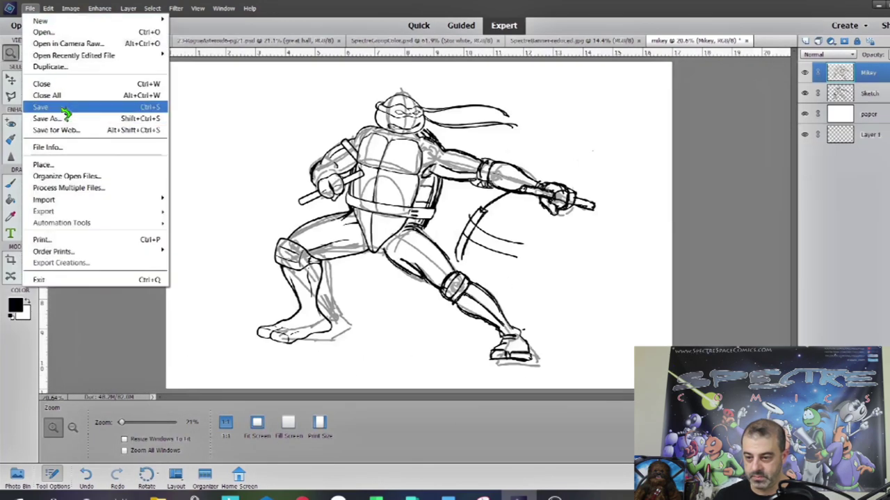
click(65, 109)
click(359, 338)
Step: Erase the stray arc strokes below the belt and draw a dark crease line under the knee
key(n)
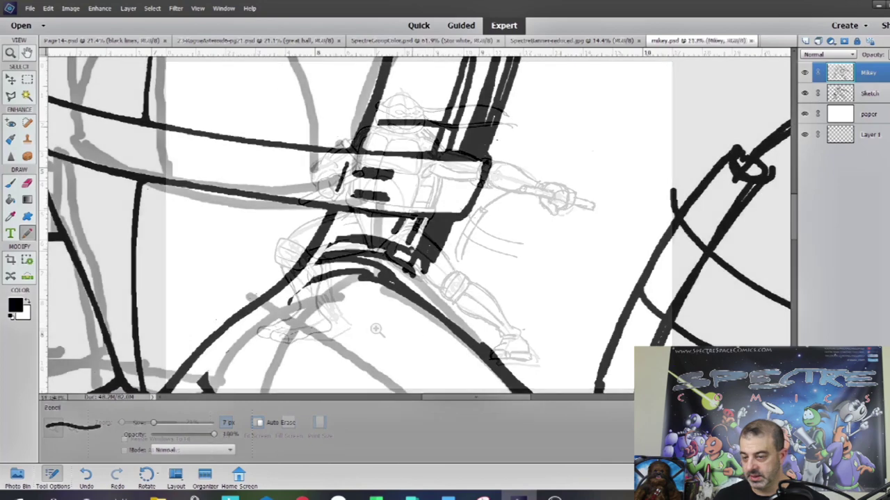
key(e)
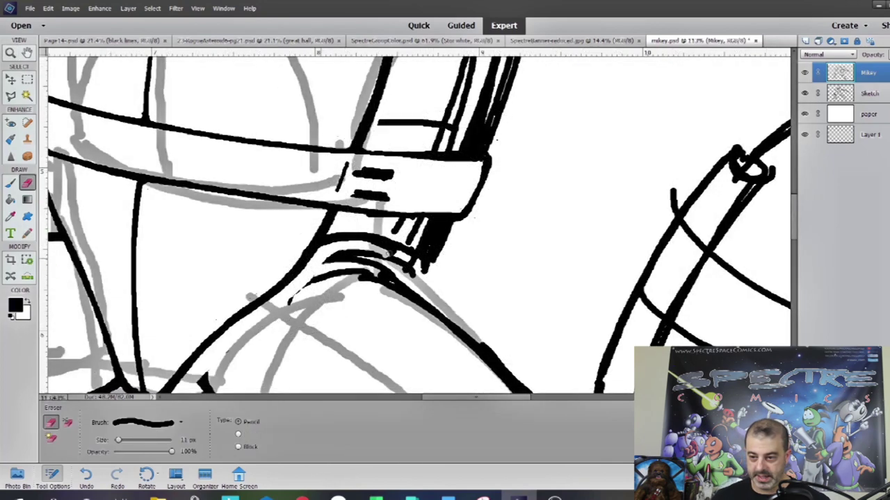
mouse_move(327, 262)
mouse_down()
mouse_move(382, 251)
mouse_move(399, 236)
mouse_move(285, 187)
mouse_up()
key(n)
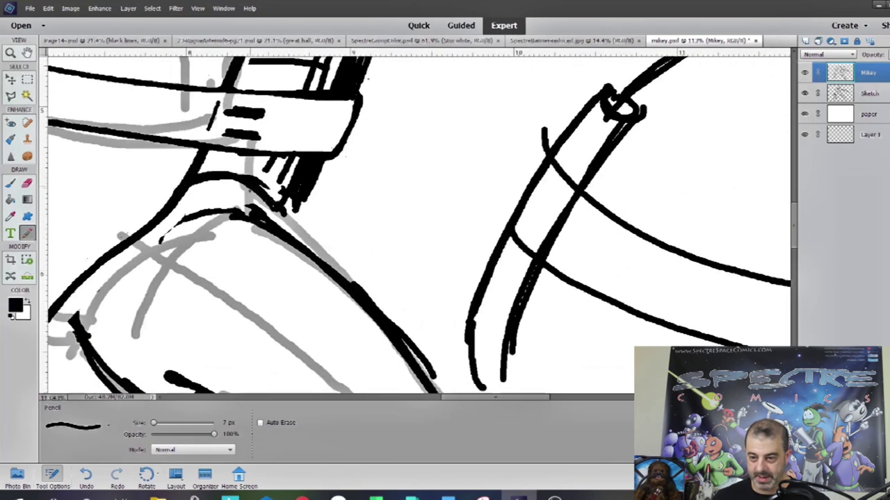
drag(417, 278, 442, 136)
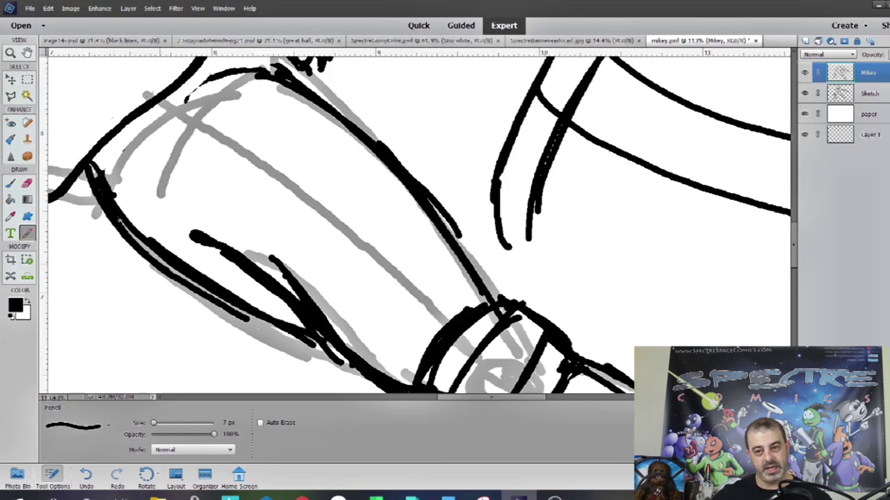
mouse_move(205, 273)
mouse_down()
mouse_move(147, 239)
mouse_move(250, 232)
mouse_up()
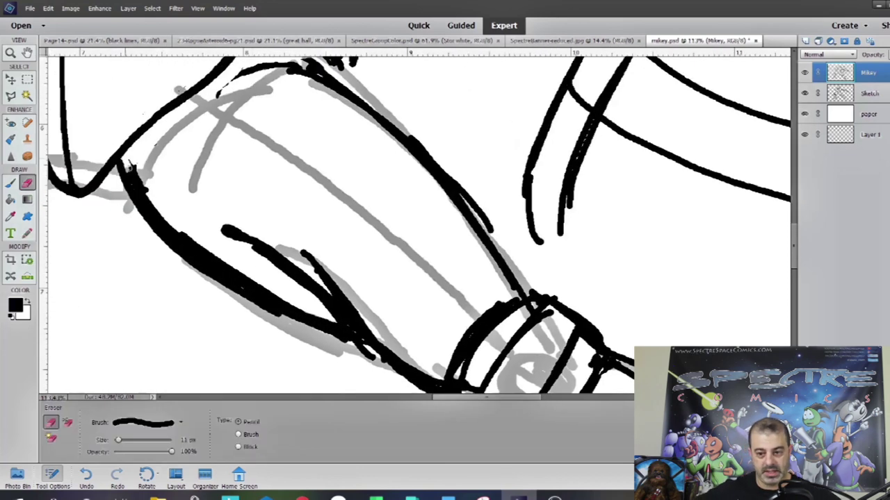
drag(53, 214, 185, 254)
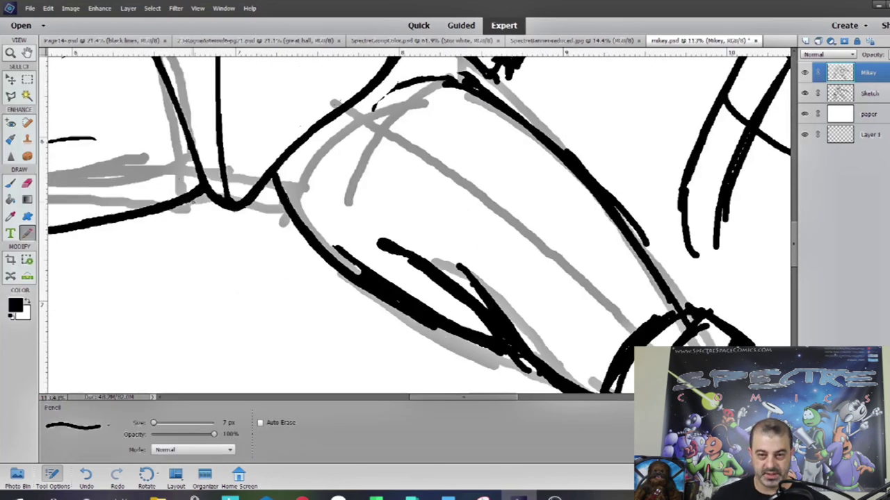
drag(191, 202, 285, 216)
drag(179, 206, 292, 221)
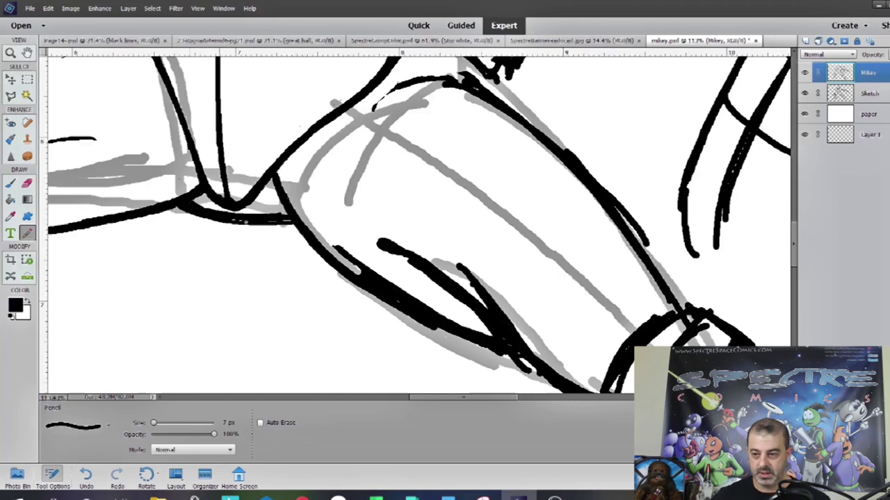
Step: Zoom in on the knee and thin the curve at the top of the knee
ctrl+alt+click(532, 274)
ctrl+click(532, 274)
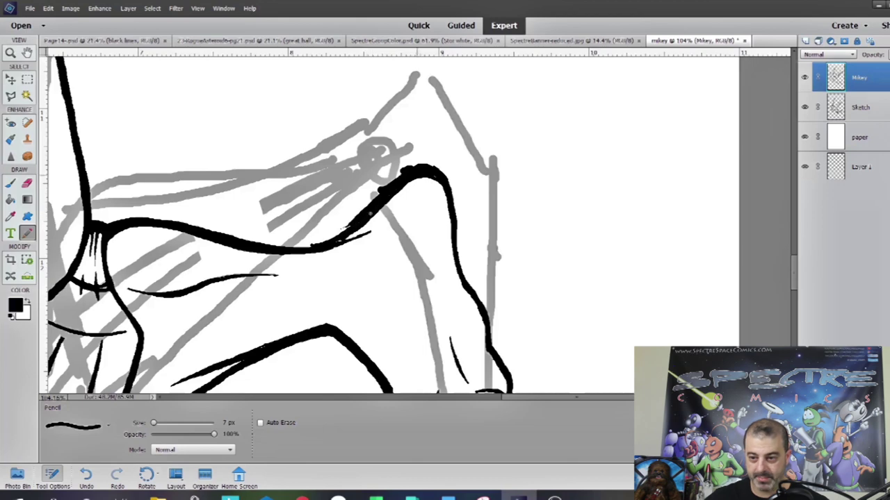
key(e)
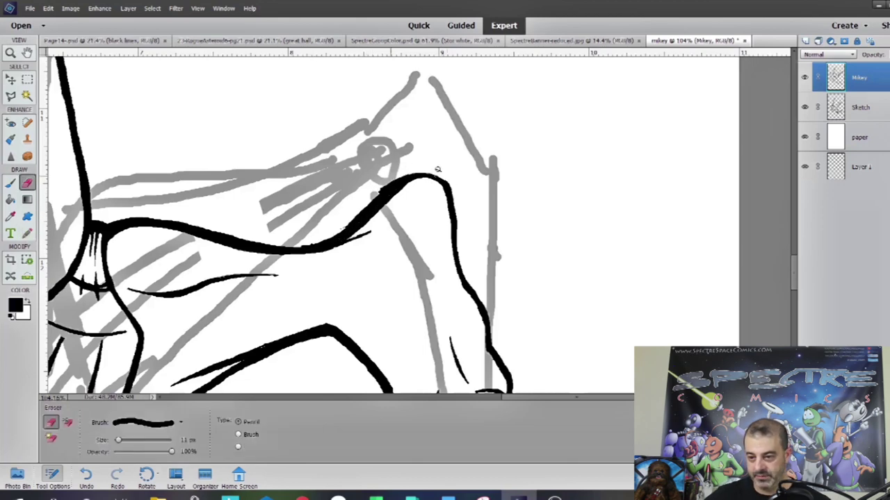
drag(423, 177, 299, 240)
key(n)
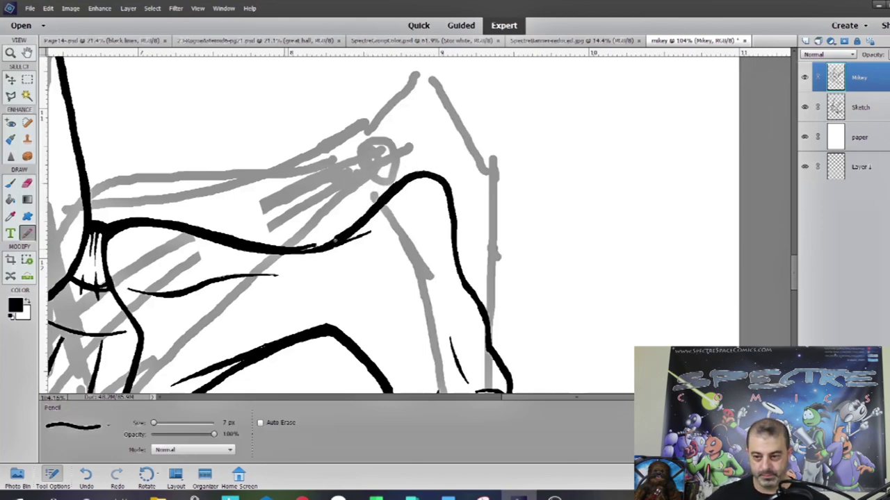
scroll(417, 222, down, 3)
Step: Zoom in on the knee, erase its extra strokes and redraw the knee lines
key(z)
key(ctrl+0)
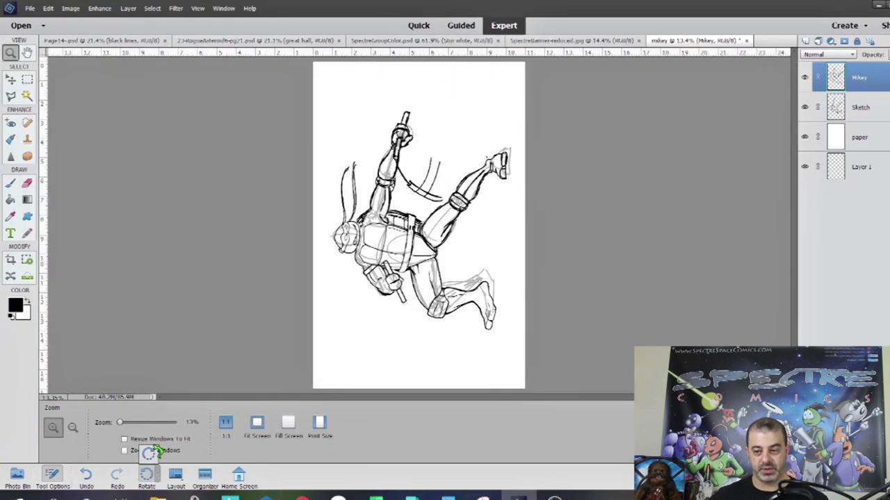
click(577, 214)
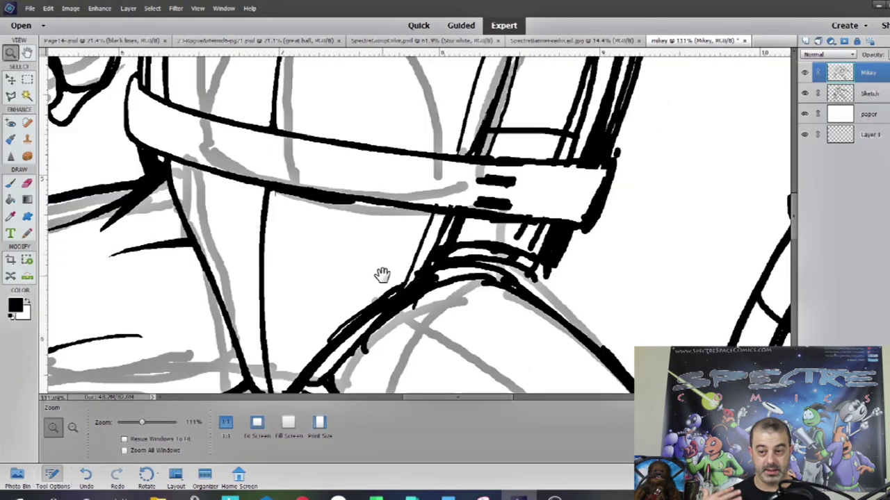
key(n)
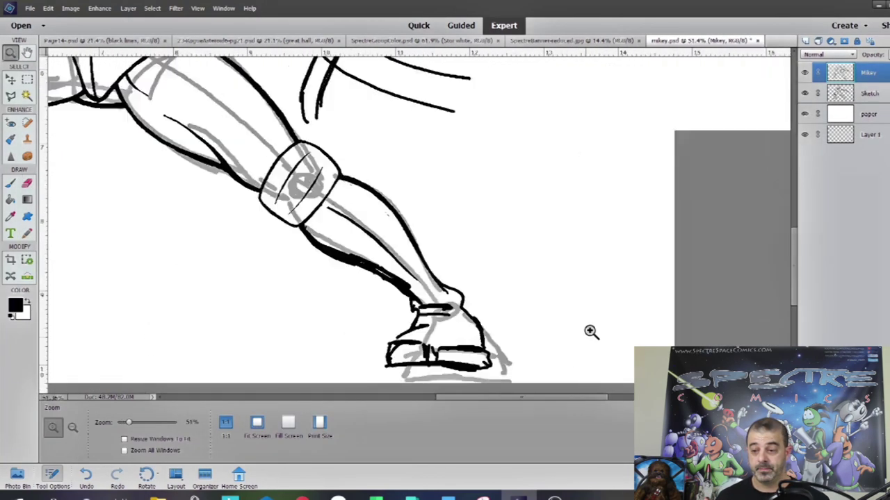
right_click(206, 233)
click(236, 254)
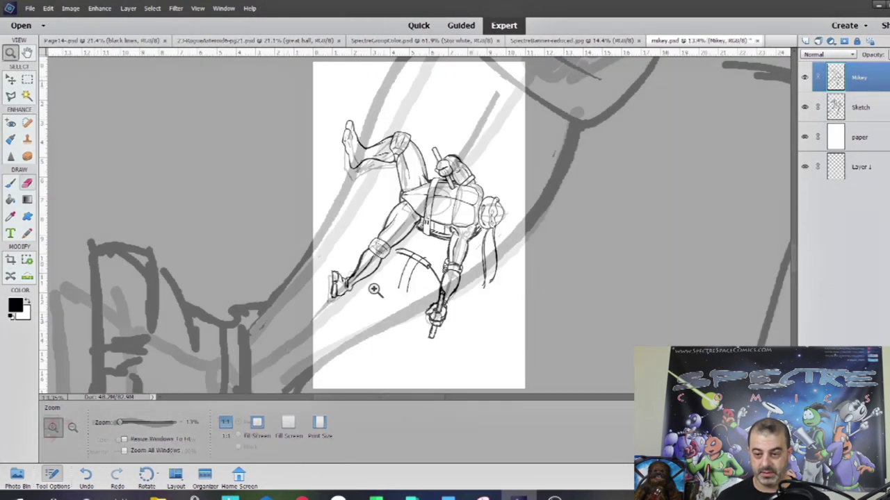
key(e)
scroll(558, 201, up, 5)
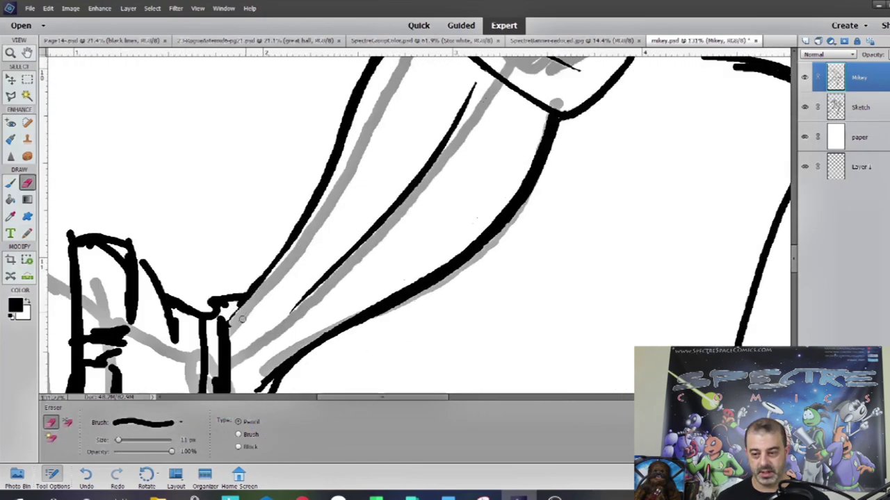
drag(431, 320, 528, 257)
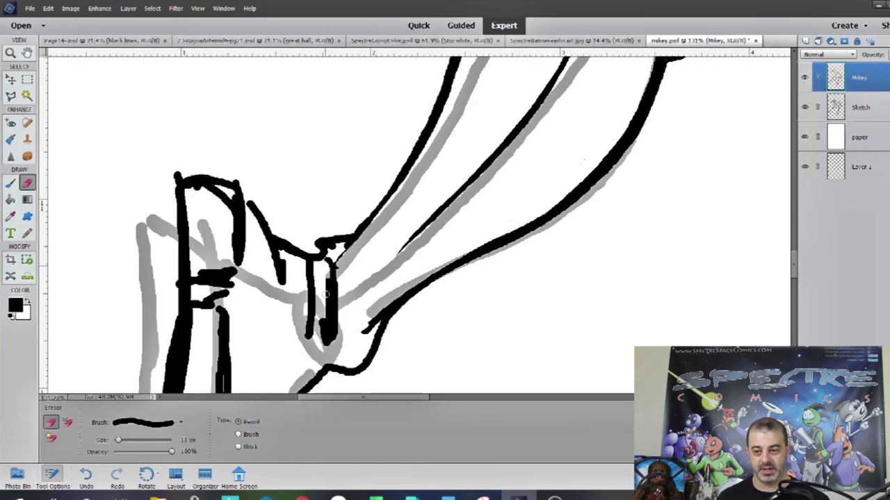
key(n)
key(e)
mouse_move(339, 256)
mouse_down()
mouse_move(375, 208)
mouse_move(348, 247)
mouse_up()
scroll(145, 257, left, 2)
key(n)
key(e)
mouse_move(399, 240)
mouse_down()
mouse_move(413, 215)
mouse_move(389, 240)
mouse_up()
key(n)
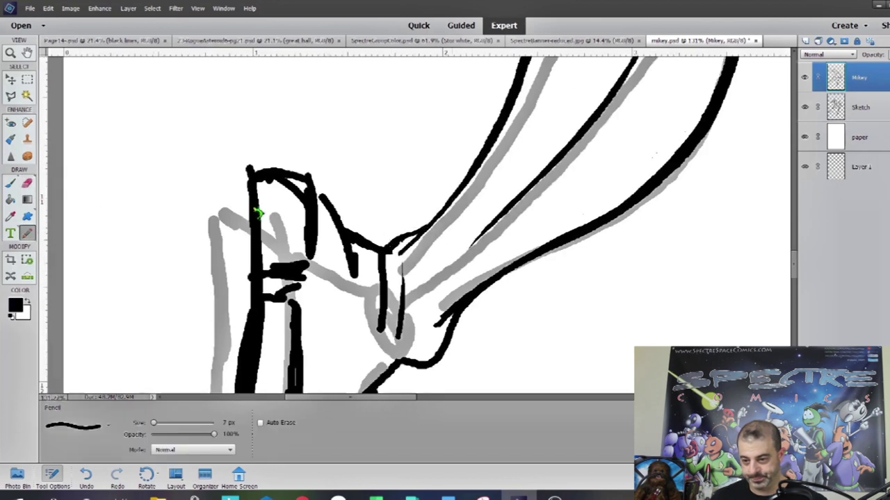
key(e)
scroll(383, 256, down, 2)
scroll(383, 256, left, 1)
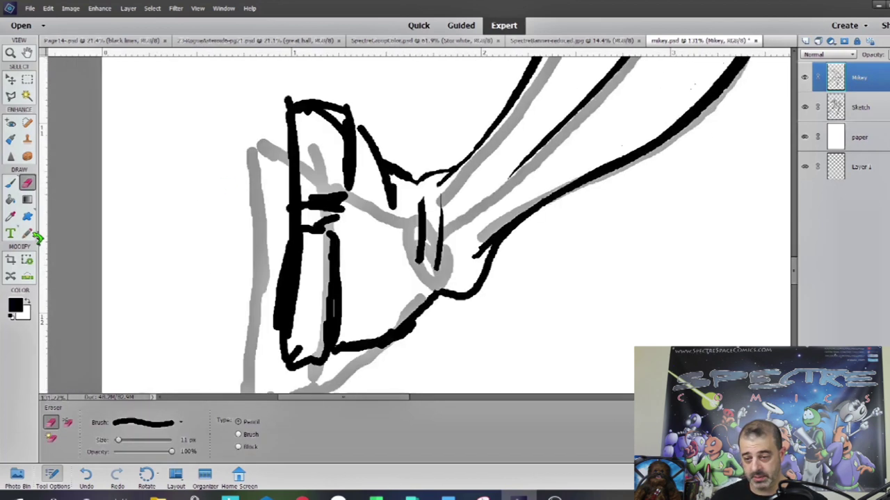
Step: Extend the diagonal ink stroke downward and thin its heavy section
key(n)
key(e)
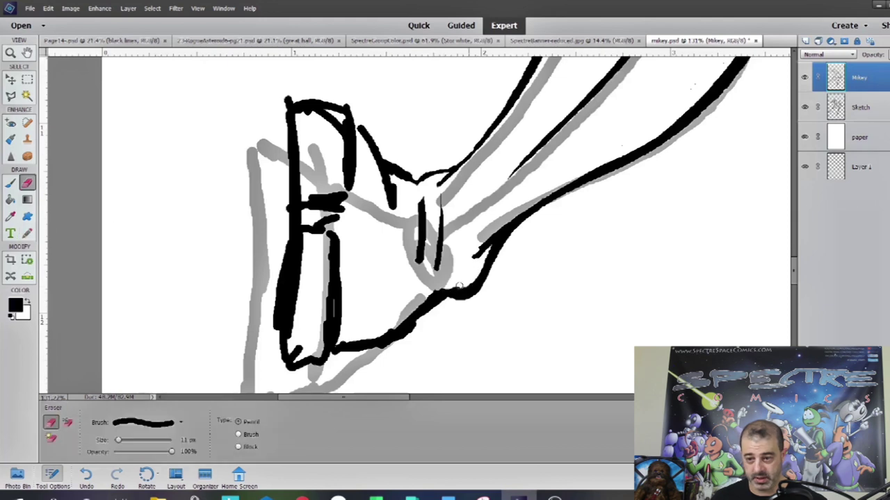
scroll(398, 333, down, 1)
scroll(398, 333, left, 1)
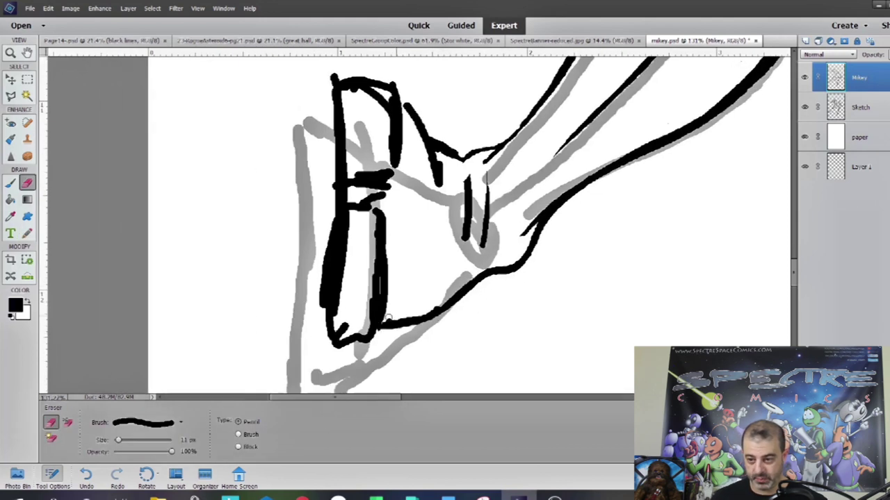
key(n)
key(e)
scroll(417, 223, up, 1)
scroll(417, 223, right, 1)
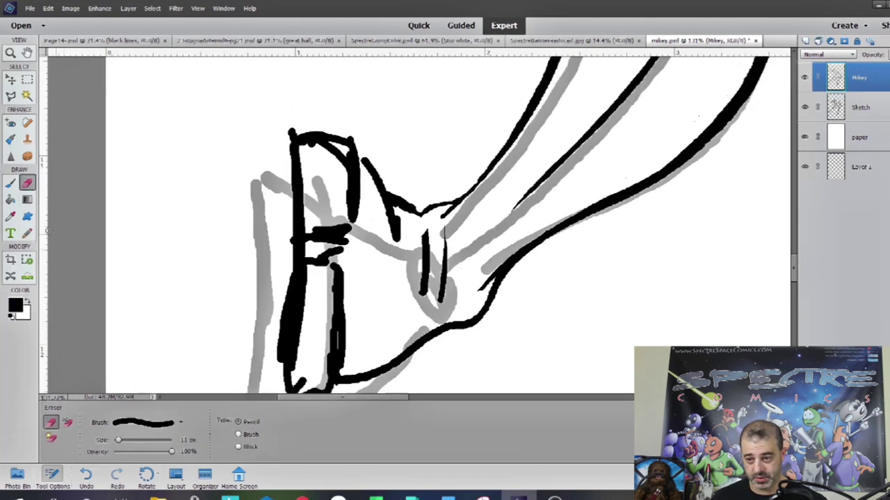
key(n)
drag(394, 205, 402, 264)
key(e)
drag(381, 182, 408, 282)
Step: Redraw and thicken the left outlines of the upper and lower ovals
key(n)
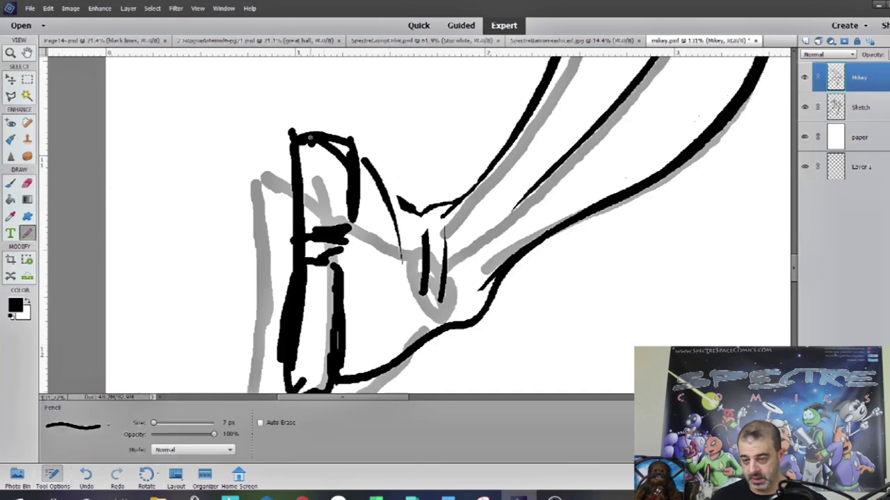
key(e)
drag(305, 163, 306, 229)
drag(292, 128, 292, 149)
scroll(417, 222, down, 2)
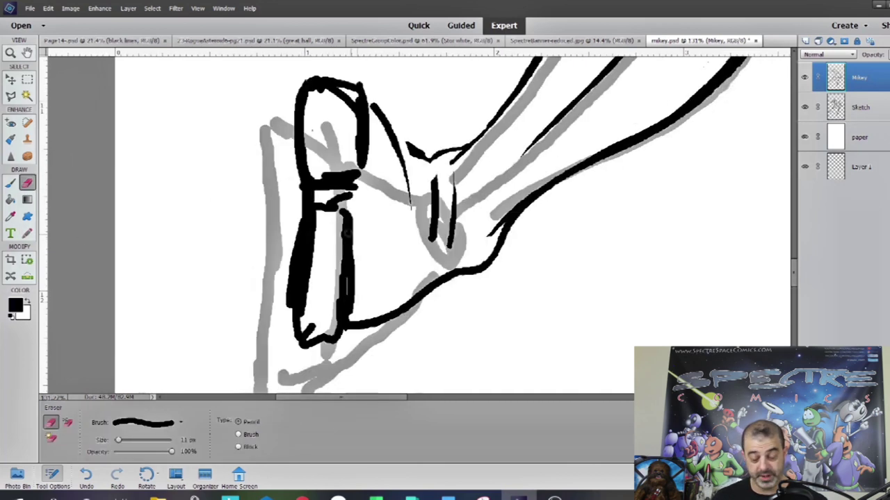
drag(307, 187, 308, 288)
key(n)
drag(298, 233, 295, 341)
mouse_move(306, 206)
mouse_down()
mouse_move(291, 255)
mouse_move(292, 340)
mouse_up()
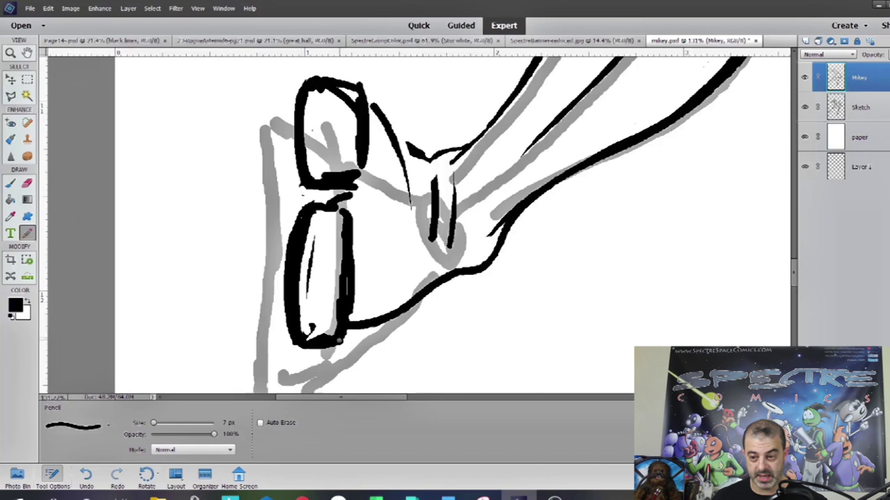
Step: Erase the inner line and messy strokes on the lower oval's top, right and bottom
key(e)
mouse_move(311, 299)
mouse_down()
mouse_move(300, 212)
mouse_move(344, 309)
mouse_move(335, 295)
mouse_up()
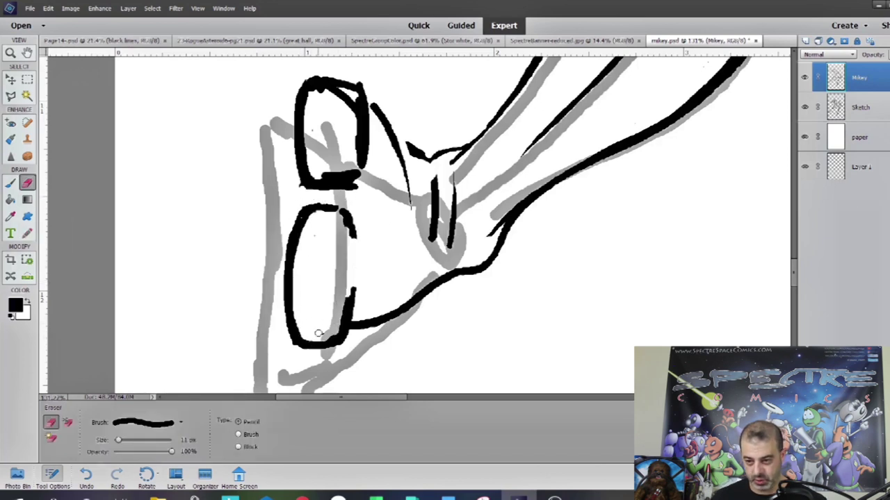
drag(319, 333, 348, 290)
scroll(347, 291, up, 3)
key(n)
scroll(344, 227, down, 3)
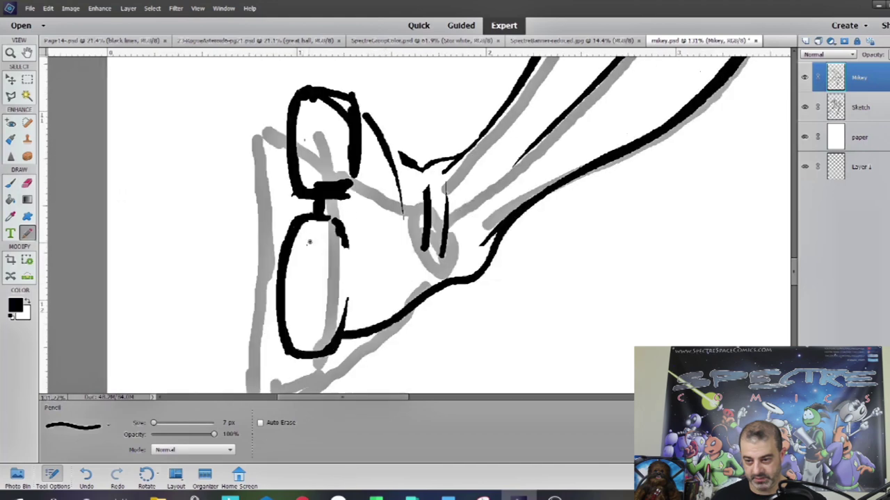
key(e)
mouse_move(292, 229)
mouse_down()
mouse_move(326, 221)
mouse_move(348, 246)
mouse_move(340, 263)
mouse_up()
key(n)
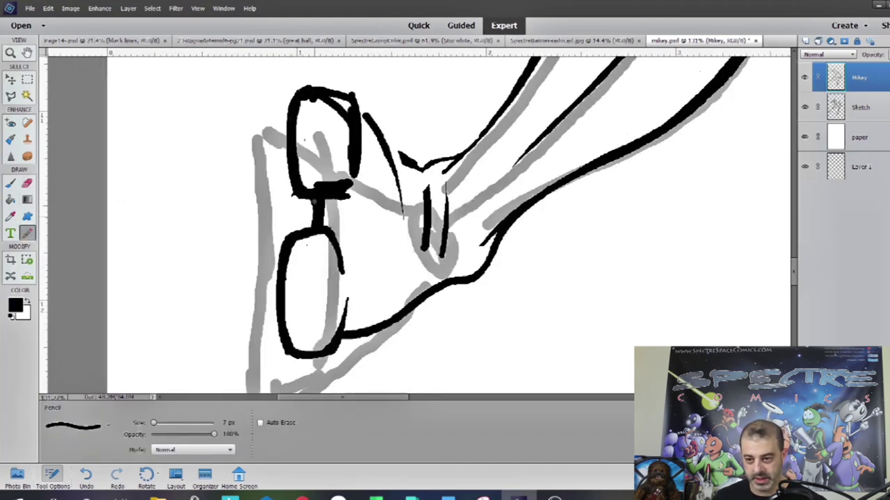
scroll(417, 223, up, 3)
Step: Trim the lower oval's right stroke and zoom in on the left foot
key(e)
drag(486, 306, 518, 270)
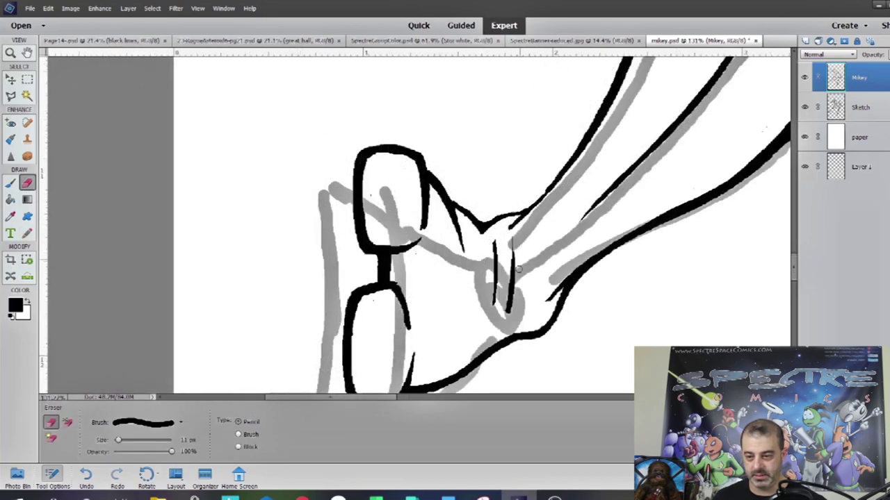
scroll(518, 269, down, 3)
scroll(517, 270, left, 3)
key(z)
key(ctrl+0)
click(681, 313)
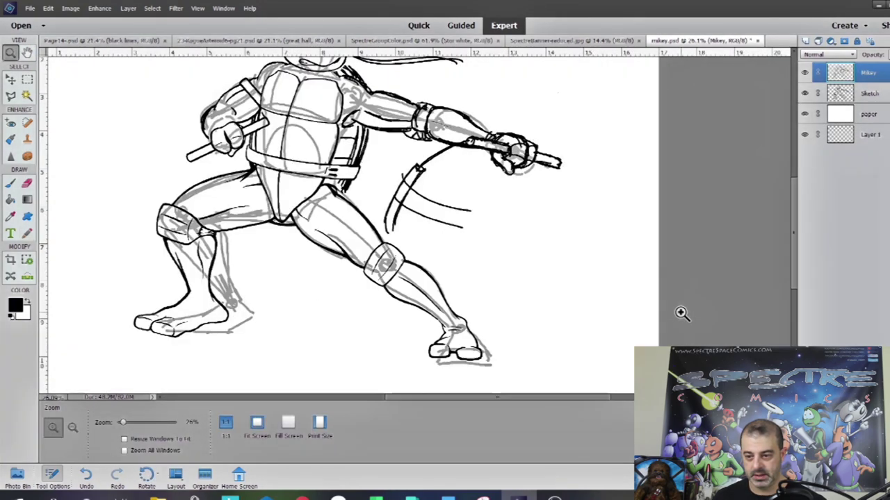
click(352, 295)
Step: Select the left foot with a six-point Polygonal Lasso outline
key(l)
click(167, 228)
click(61, 266)
click(64, 323)
click(136, 345)
click(248, 333)
click(299, 277)
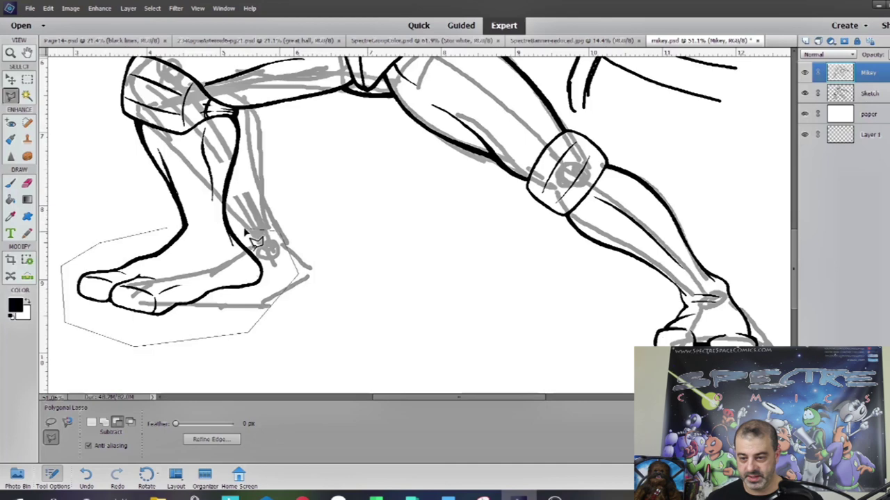
click(167, 228)
Step: Scale the selected foot slightly smaller with Free Transform and commit it
key(ctrl+t)
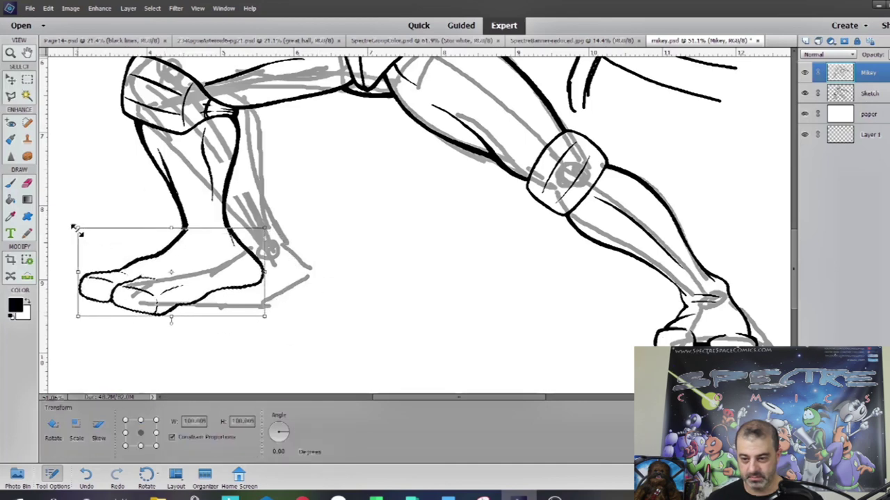
drag(77, 230, 87, 232)
key(m)
key(Return)
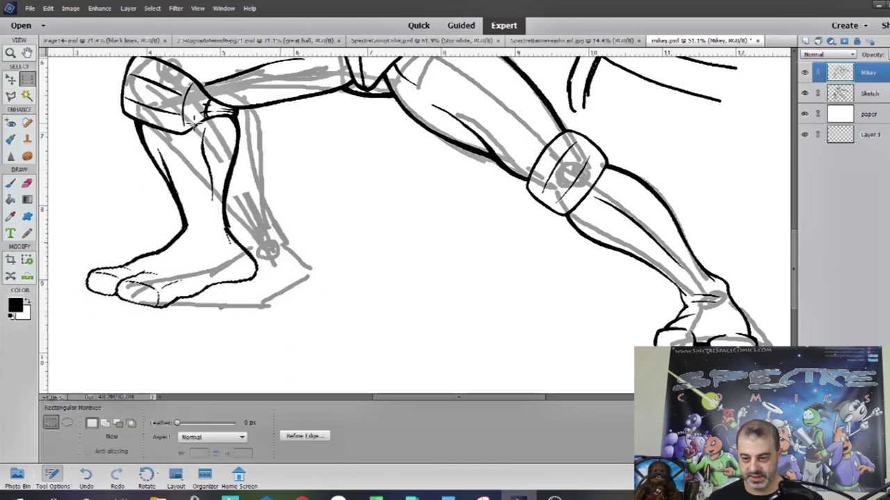
key(z)
alt+click(641, 188)
click(591, 222)
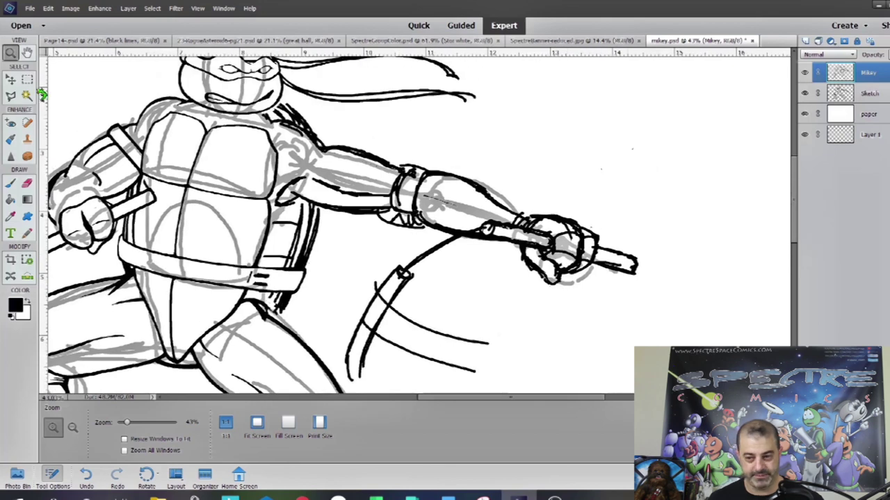
Step: Undo the heavy elbow stroke and redraw the crease curve as a cleaner line
click(489, 188)
key(n)
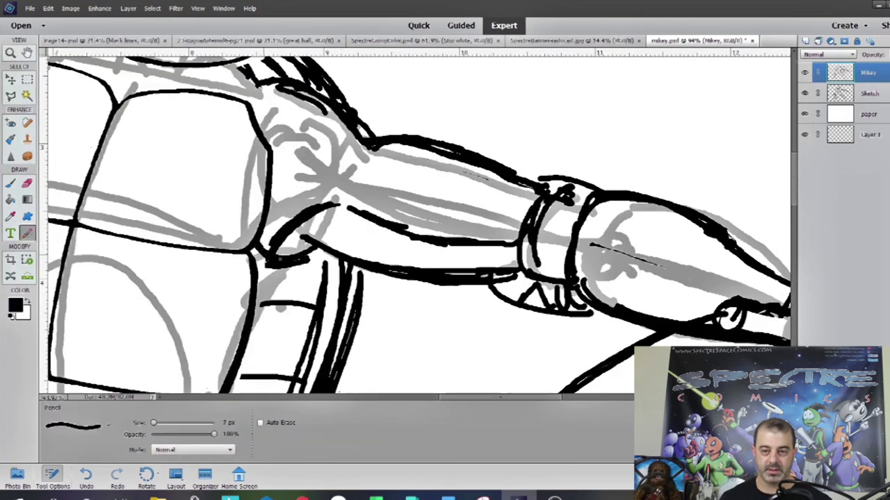
key(e)
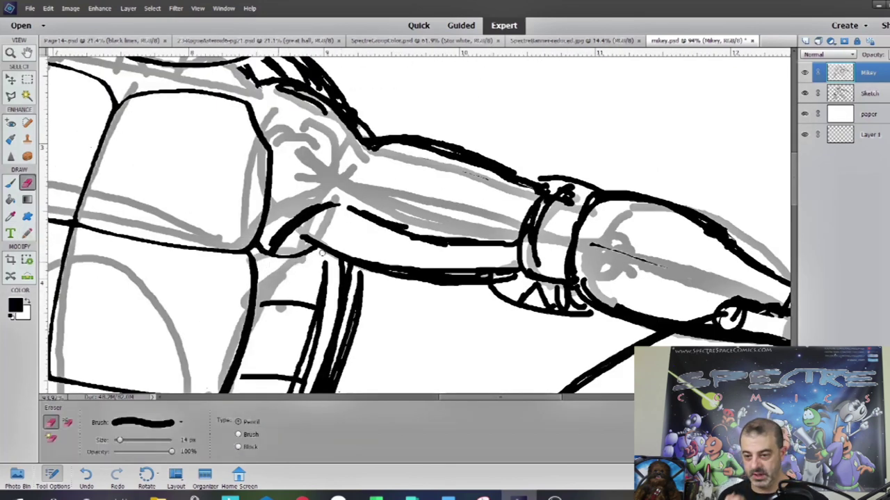
key(z)
click(321, 253)
key(n)
key(e)
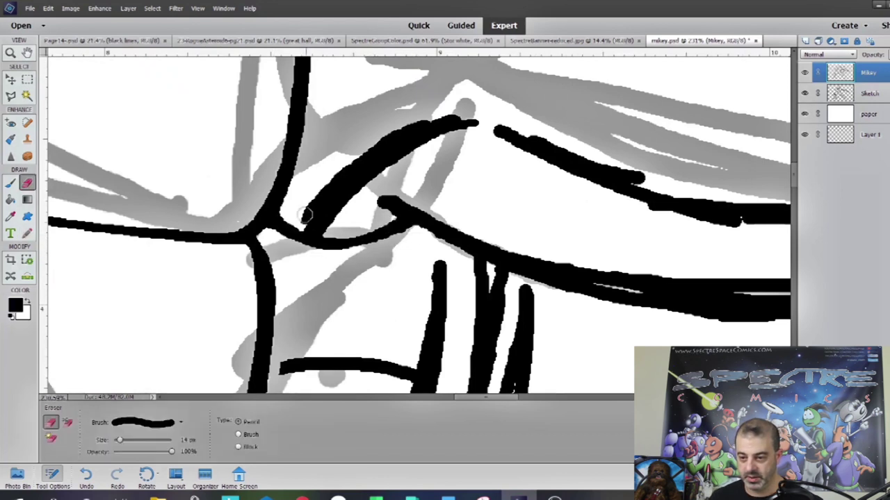
key(ctrl+z)
key(n)
mouse_move(299, 224)
mouse_down()
mouse_move(476, 123)
mouse_move(384, 229)
mouse_up()
Step: Thin the upper crease curve and refine the thin stroke across it
key(e)
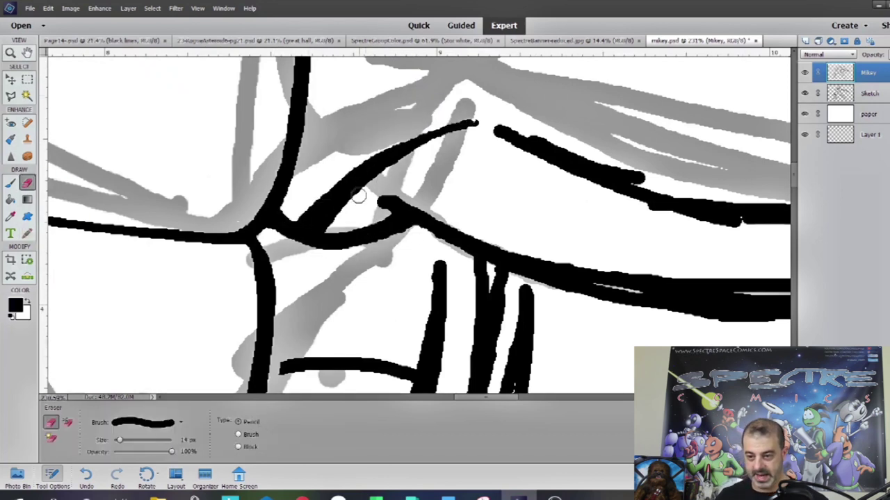
mouse_move(358, 196)
mouse_down()
mouse_move(409, 128)
mouse_move(473, 114)
mouse_up()
drag(341, 175, 424, 135)
key(n)
drag(380, 203, 337, 213)
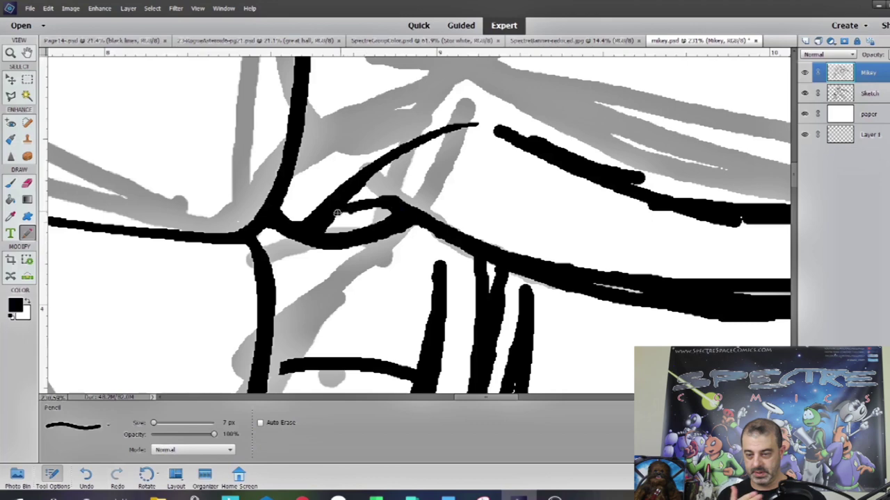
scroll(441, 232, right, 5)
Step: Clear extra shoulder strokes and draw one clean thick shoulder contour
key(z)
key(ctrl+0)
click(399, 153)
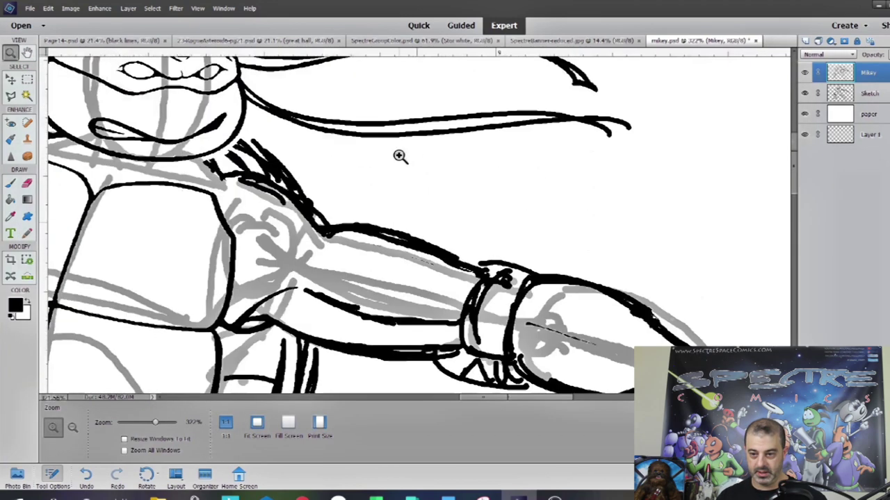
click(240, 144)
key(n)
mouse_move(278, 189)
mouse_down()
mouse_move(215, 127)
mouse_move(278, 195)
mouse_up()
key(e)
drag(208, 146, 284, 234)
key(n)
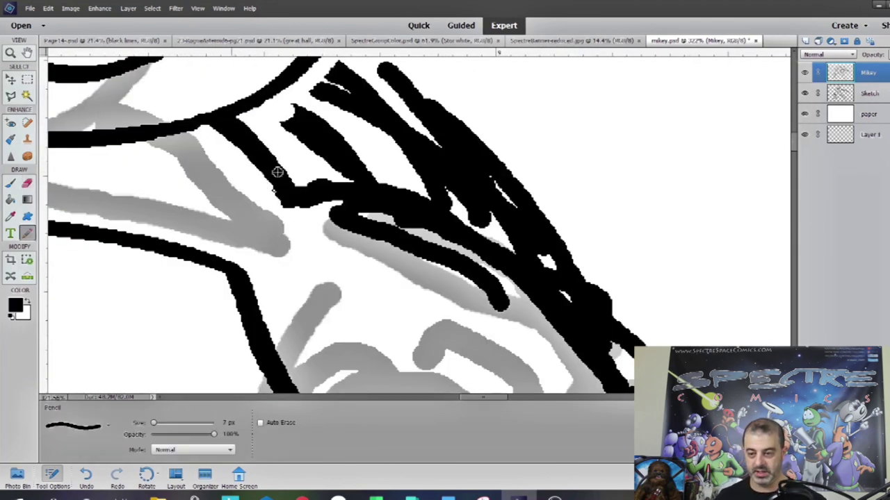
drag(209, 128, 310, 226)
Step: Erase an unwanted shoulder stroke and draw two new contour strokes
scroll(270, 98, left, 5)
key(e)
key(n)
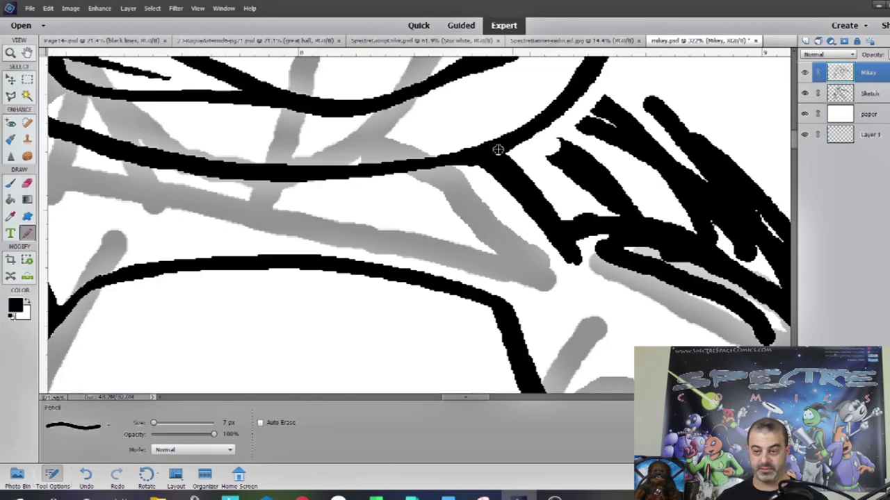
drag(510, 293, 329, 255)
key(e)
drag(369, 139, 313, 208)
scroll(391, 258, left, 5)
key(n)
mouse_move(209, 129)
mouse_down()
mouse_move(192, 150)
mouse_move(231, 247)
mouse_up()
drag(250, 243, 236, 164)
Step: Redraw the curved contour more cleanly, then rotate the canvas a quarter turn left
key(e)
key(n)
drag(382, 187, 258, 241)
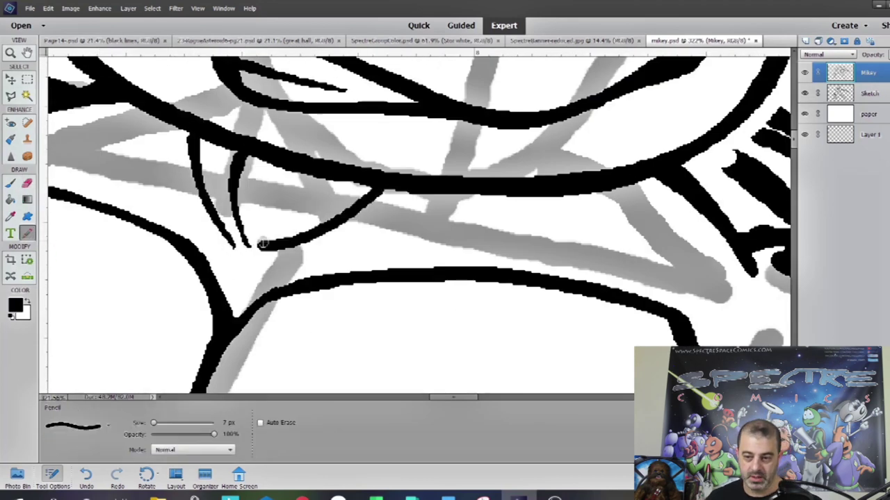
key(e)
key(n)
mouse_move(371, 216)
mouse_down()
mouse_move(257, 248)
mouse_move(497, 196)
mouse_up()
key(ctrl+0)
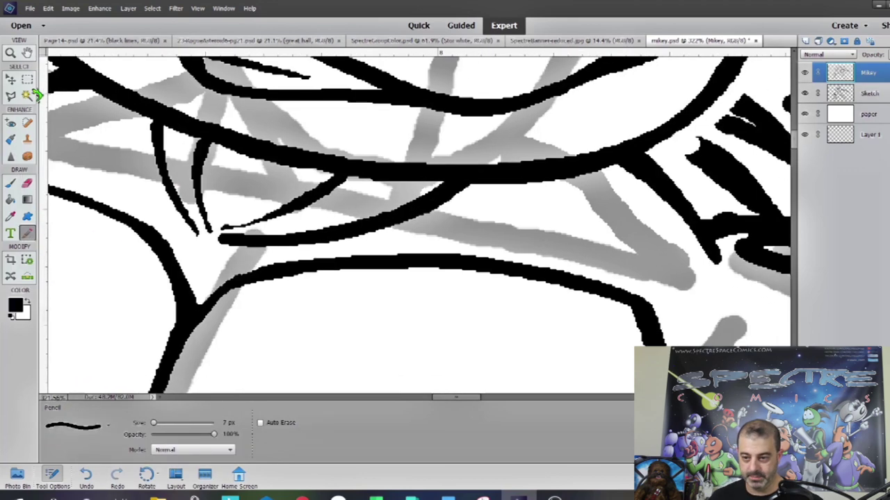
key(z)
click(316, 209)
click(145, 474)
Step: Zoom to 151% on the arm–shell joint, erase stray strokes by the hatching, and ink the arm contour
key(ctrl+0)
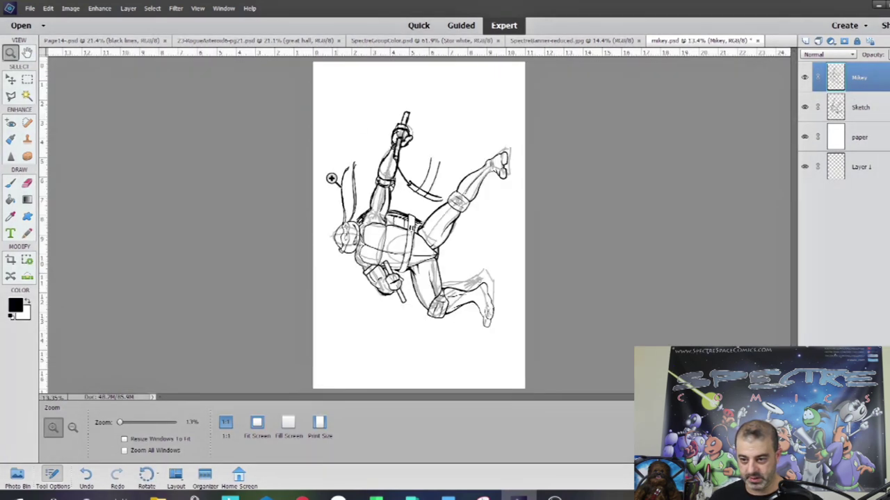
click(331, 179)
click(261, 179)
key(n)
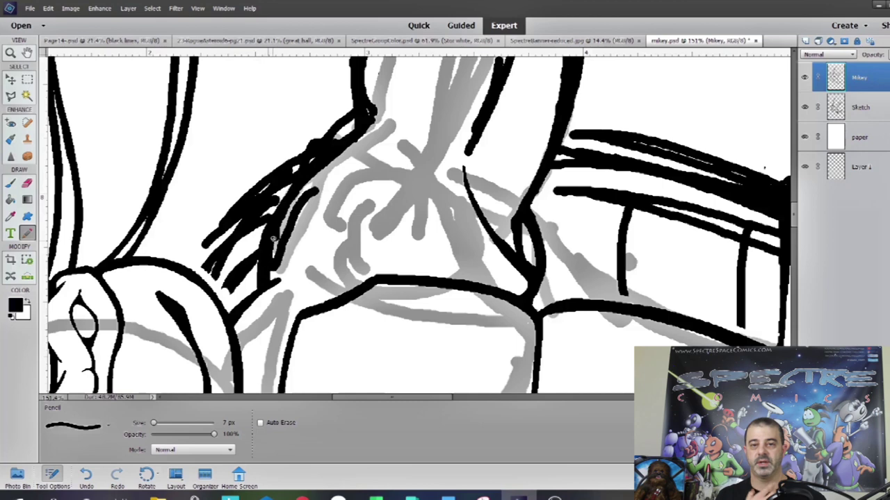
key(e)
mouse_move(273, 238)
mouse_down()
mouse_move(313, 180)
mouse_move(262, 252)
mouse_up()
key(n)
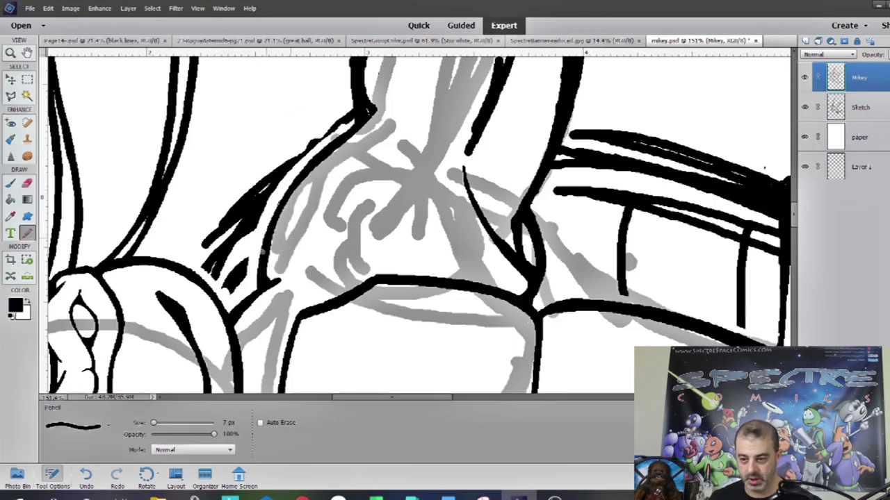
drag(313, 162, 253, 292)
Step: Add a contour stroke beside the joint, erase the bulge beside it, and thin the limb's thick left contour
scroll(313, 82, up, 2)
scroll(313, 82, right, 2)
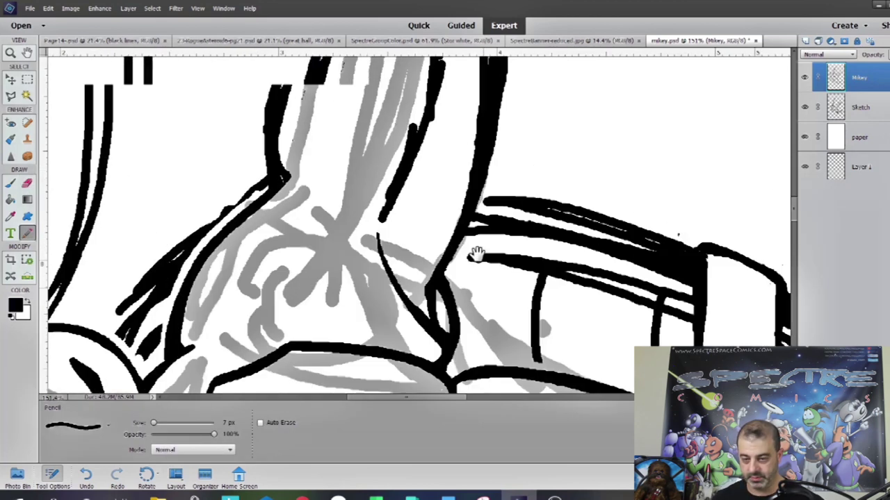
drag(268, 154, 265, 175)
key(e)
key(n)
mouse_move(286, 84)
mouse_down()
mouse_move(291, 162)
mouse_move(239, 232)
mouse_up()
key(e)
scroll(417, 223, up, 5)
scroll(417, 222, right, 2)
key(n)
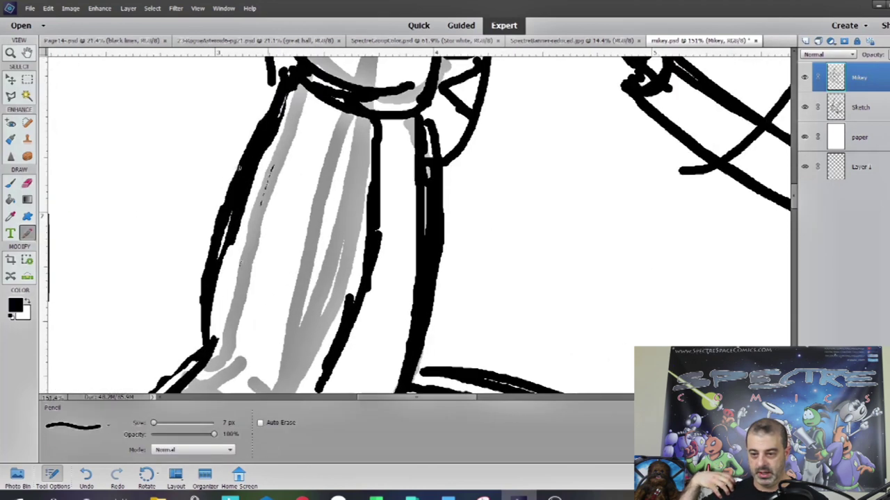
key(e)
mouse_move(264, 111)
mouse_down()
mouse_move(209, 326)
mouse_move(262, 197)
mouse_move(226, 278)
mouse_up()
Step: Erase the hatching strokes along the limb's left side and thin the black contour on the right
key(n)
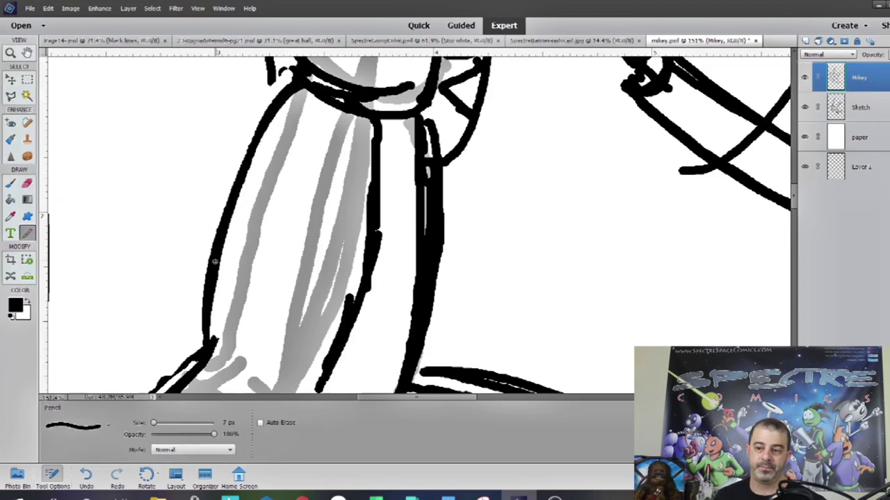
scroll(417, 223, down, 5)
scroll(417, 223, left, 2)
key(e)
mouse_move(296, 184)
mouse_down()
mouse_move(188, 348)
mouse_move(174, 334)
mouse_move(170, 375)
mouse_up()
click(30, 236)
mouse_move(298, 132)
mouse_down()
mouse_move(292, 208)
mouse_move(305, 208)
mouse_up()
key(e)
scroll(487, 219, up, 3)
mouse_move(424, 174)
mouse_down()
mouse_move(389, 271)
mouse_move(417, 278)
mouse_up()
scroll(389, 208, up, 3)
drag(366, 115, 375, 198)
Step: Redraw the thin limb contour darker, erase leftover marks, and zoom out to the whole drawing
key(n)
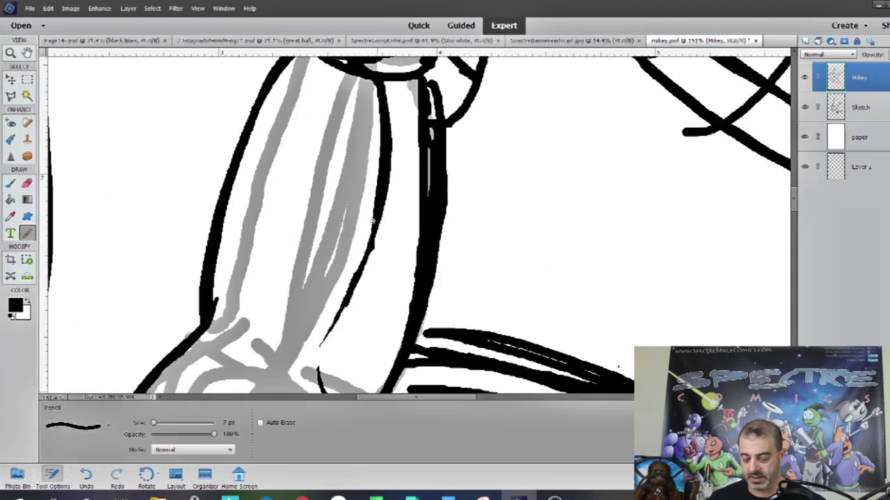
drag(367, 251, 328, 337)
key(e)
drag(370, 88, 354, 252)
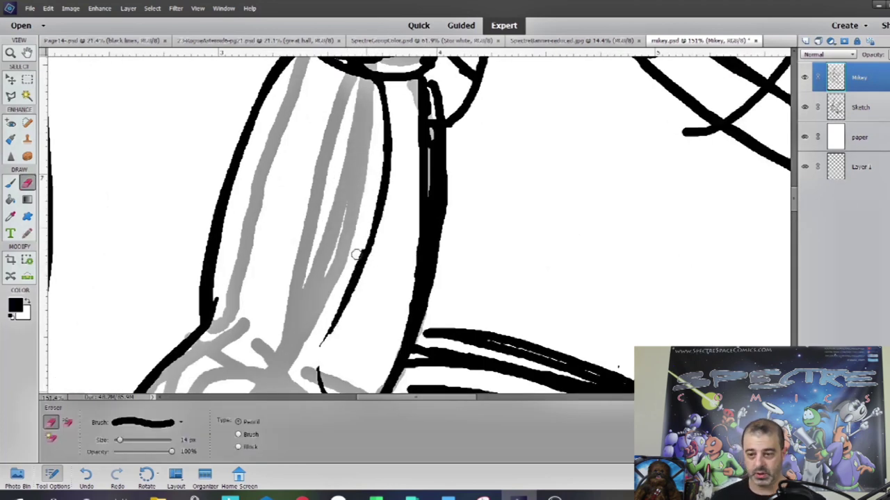
scroll(337, 312, right, 5)
mouse_move(226, 87)
mouse_down()
mouse_move(228, 233)
mouse_move(227, 163)
mouse_up()
scroll(260, 233, down, 3)
key(n)
scroll(260, 232, up, 5)
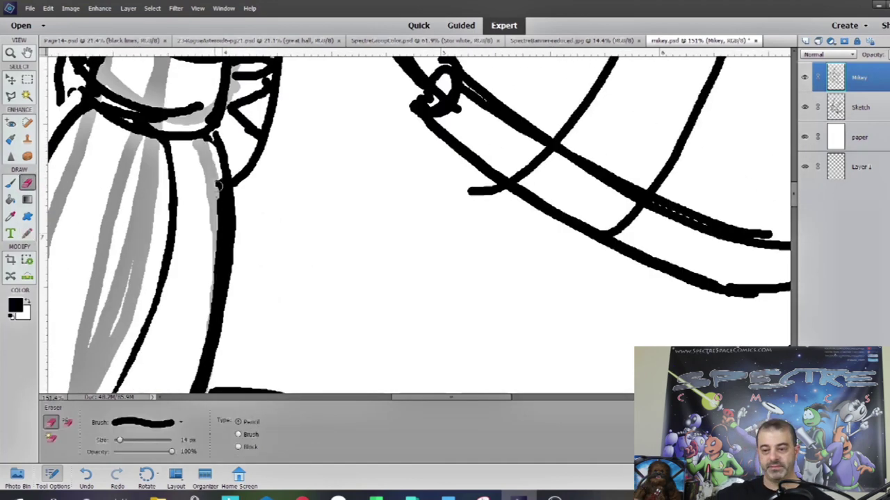
scroll(253, 218, down, 3)
scroll(232, 352, up, 3)
key(z)
key(ctrl+minus)
key(ctrl+minus)
key(ctrl+minus)
key(ctrl+minus)
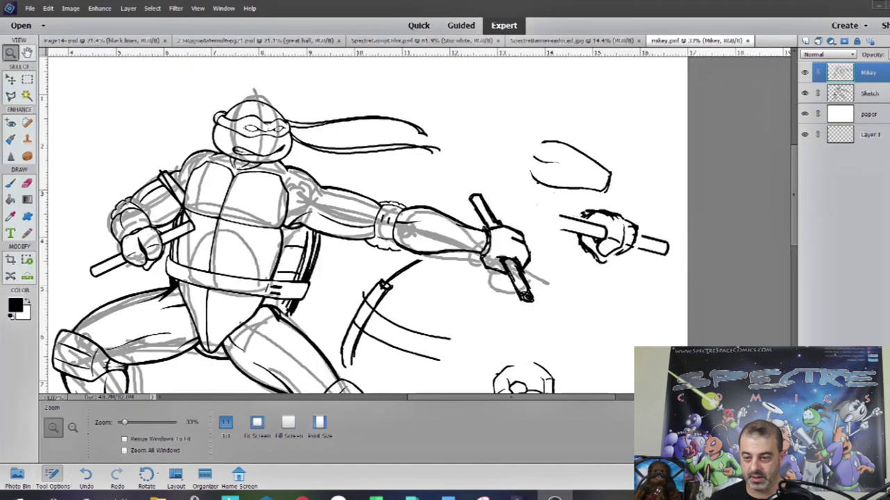
Step: Select the old inked hand with a polygonal outline and move it away from the arm
scroll(507, 264, down, 2)
scroll(507, 264, up, 5)
key(l)
click(356, 99)
click(321, 135)
click(357, 187)
click(329, 276)
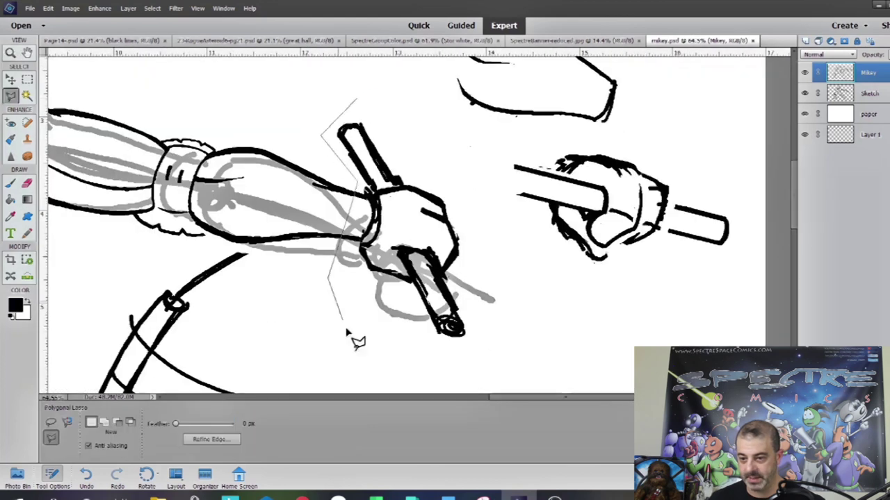
click(410, 375)
click(486, 327)
double_click(452, 139)
key(v)
mouse_move(417, 229)
mouse_down()
mouse_move(570, 299)
mouse_move(574, 246)
mouse_move(606, 358)
mouse_up()
Step: Ink a wristband at the end of the forearm and the outline of the new fist
key(z)
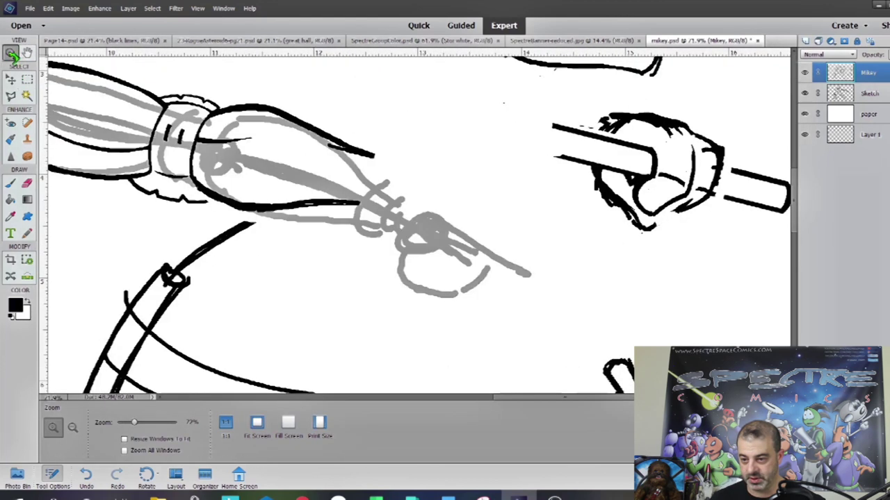
key(m)
key(e)
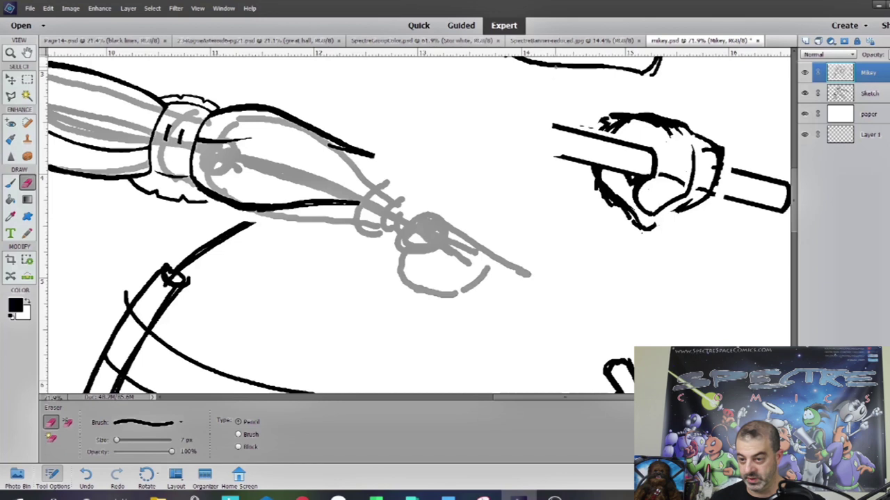
scroll(417, 222, up, 1)
scroll(417, 222, left, 1)
key(b)
key(n)
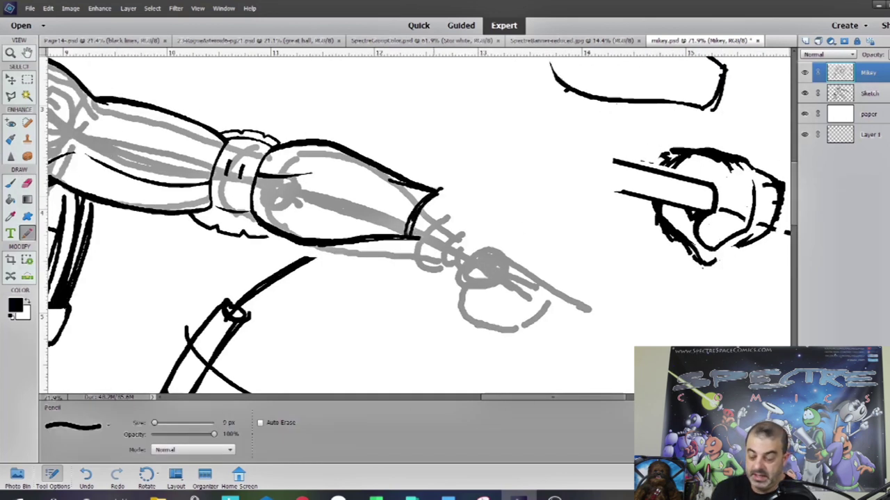
drag(429, 217, 469, 236)
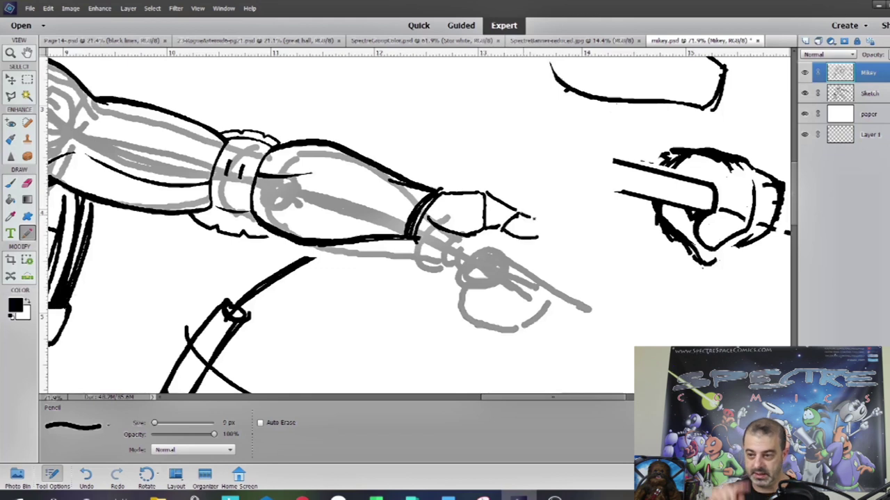
drag(533, 218, 540, 238)
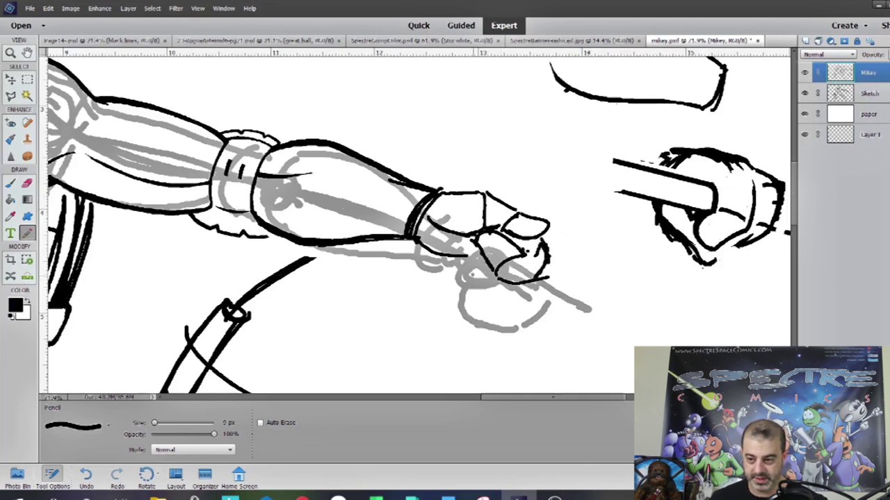
Step: Select a thin stick-shaped strip through the fist and stroke its outline in black
key(l)
click(367, 294)
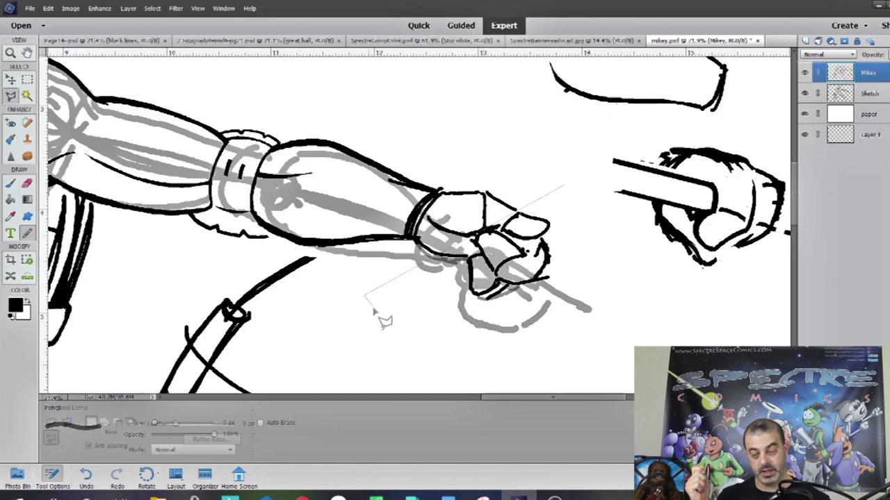
click(376, 314)
double_click(588, 193)
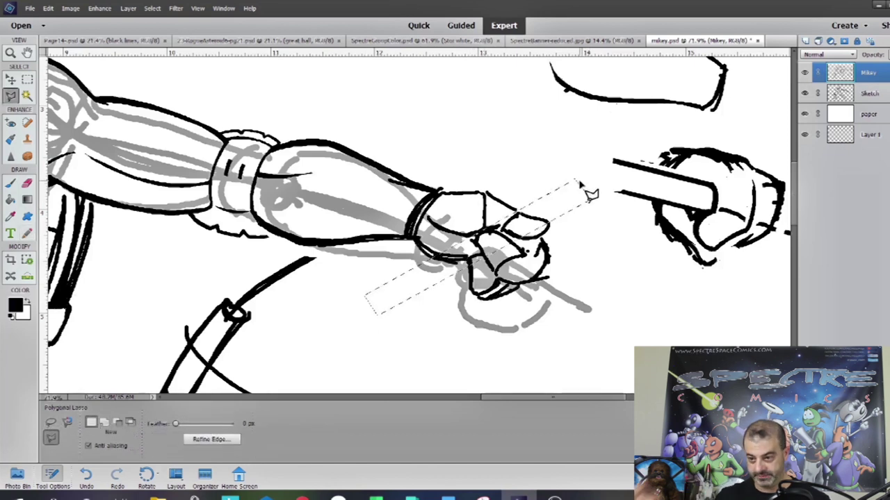
key(m)
drag(588, 193, 597, 189)
right_click(459, 229)
click(487, 353)
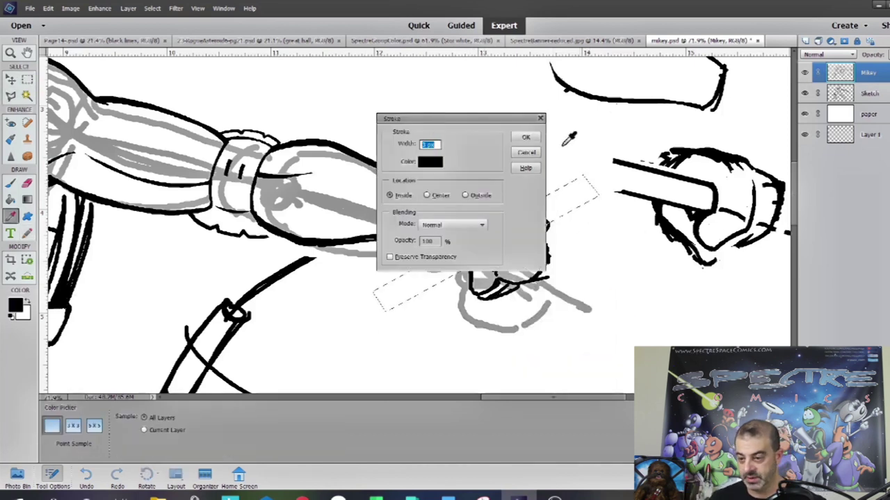
click(526, 137)
key(Return)
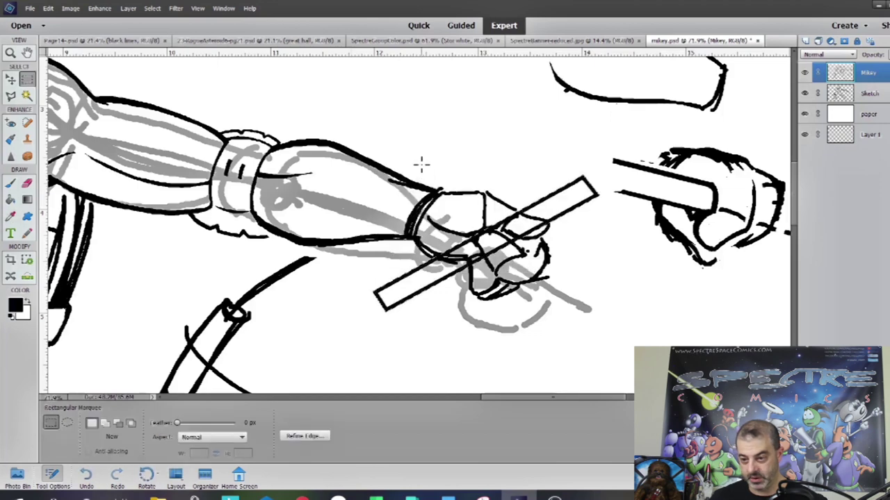
Step: Zoom into the fist, erase the thumb line where the stick crosses, redraw the thumb, and split the wristband outline
key(z)
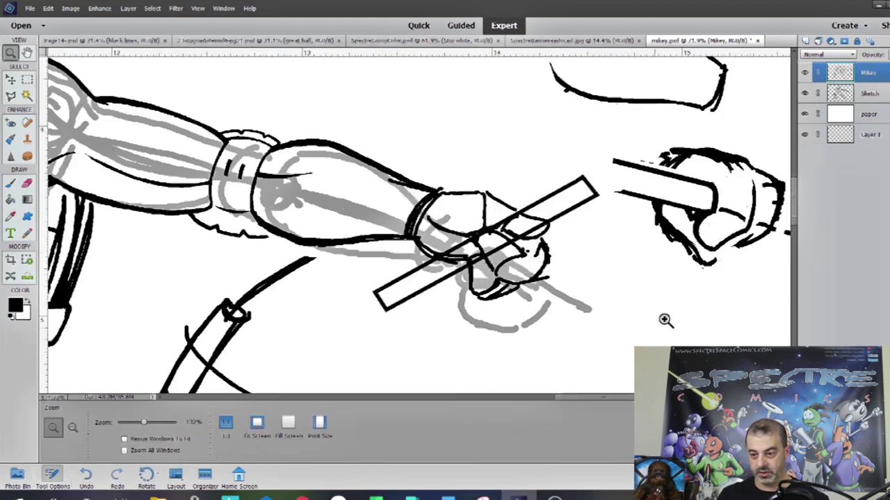
click(665, 318)
key(n)
key(z)
click(295, 114)
key(e)
mouse_move(295, 109)
mouse_down()
mouse_move(275, 139)
mouse_move(354, 99)
mouse_up()
key(n)
drag(284, 110, 218, 221)
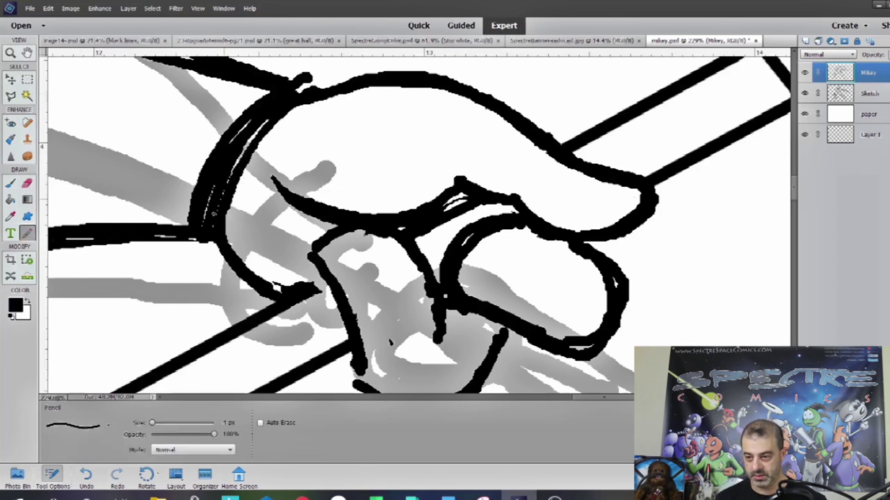
key(e)
mouse_move(290, 95)
mouse_down()
mouse_move(227, 180)
mouse_move(198, 240)
mouse_up()
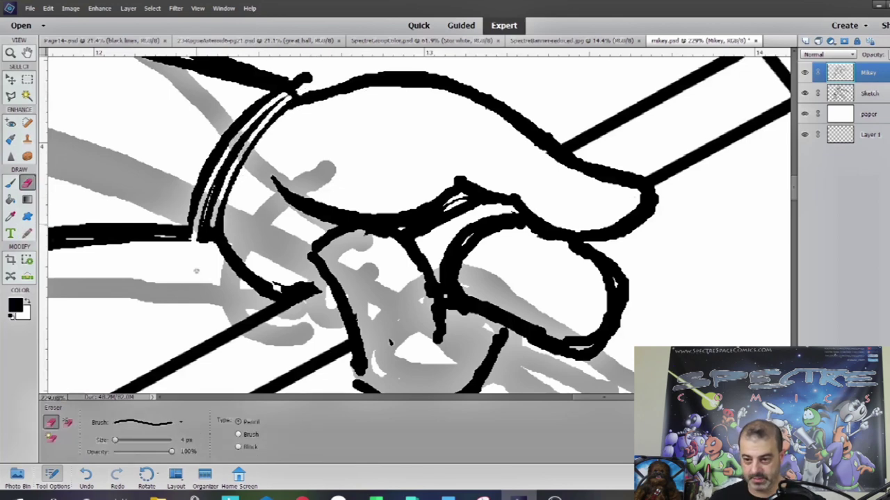
Step: Clean the stray black marks between the wristband lines
scroll(417, 222, up, 3)
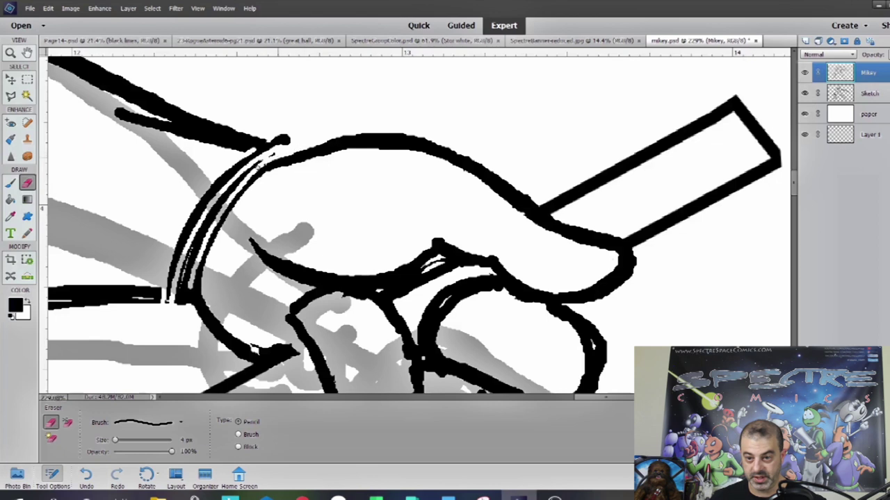
key(n)
key(e)
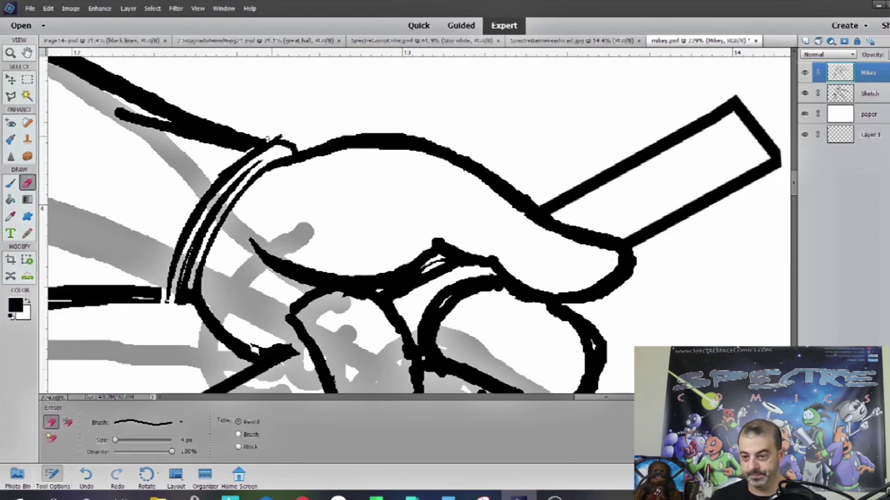
key(n)
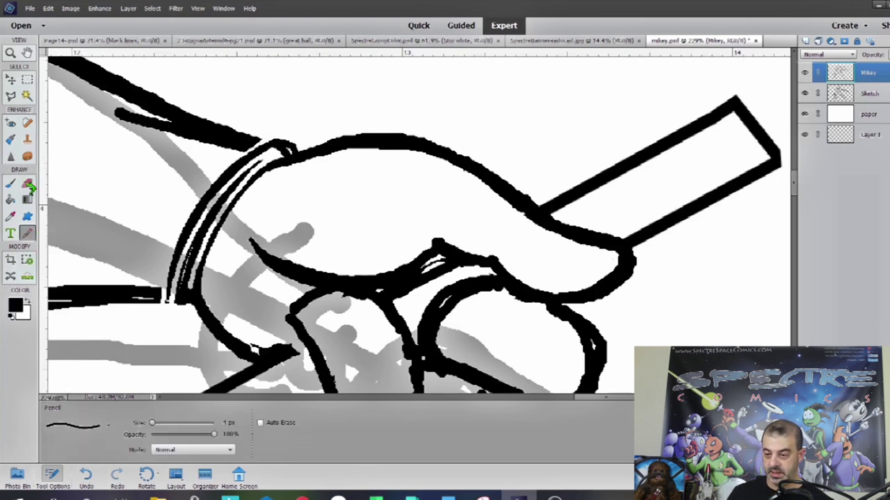
key(e)
drag(269, 149, 166, 303)
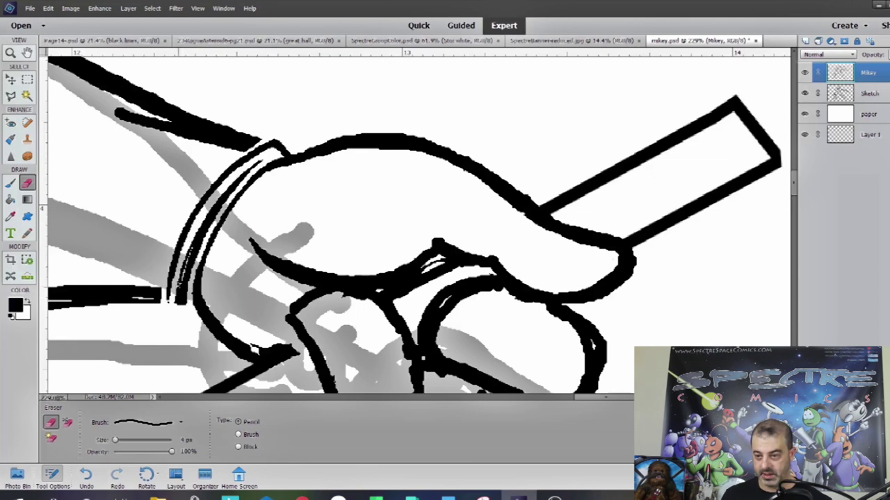
key(n)
key(e)
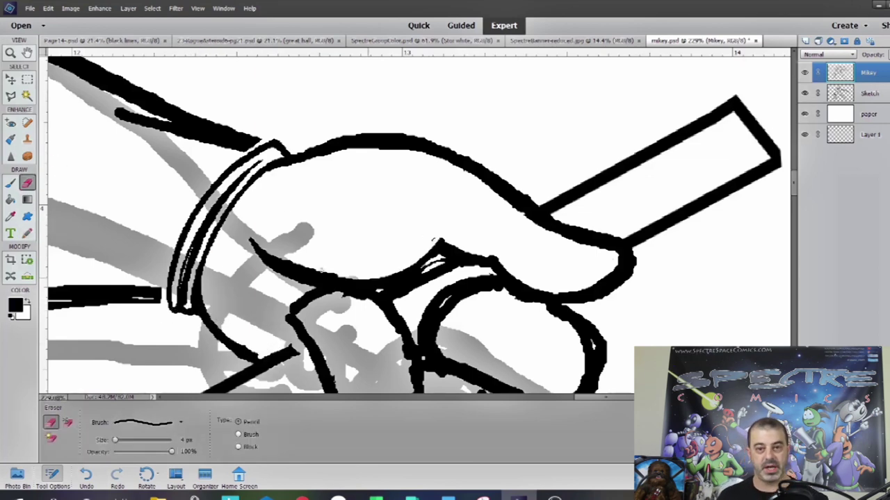
scroll(306, 264, up, 2)
key(n)
key(e)
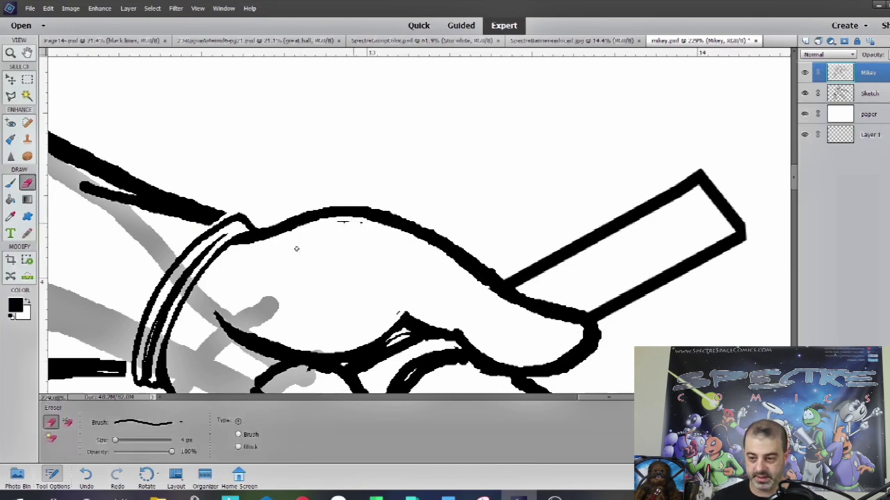
Step: Zoom in on the gripping hand and trim the corner of the stick's left end
key(z)
scroll(647, 218, down, 5)
click(487, 273)
key(n)
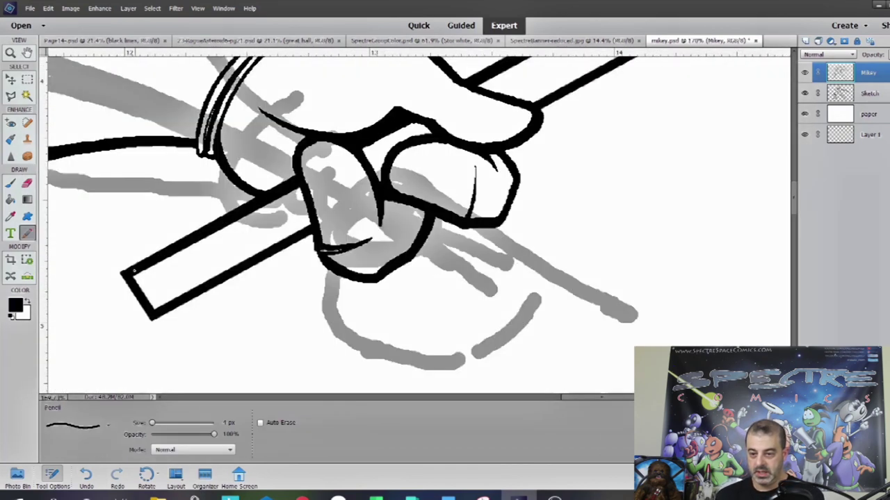
key(e)
drag(134, 271, 122, 275)
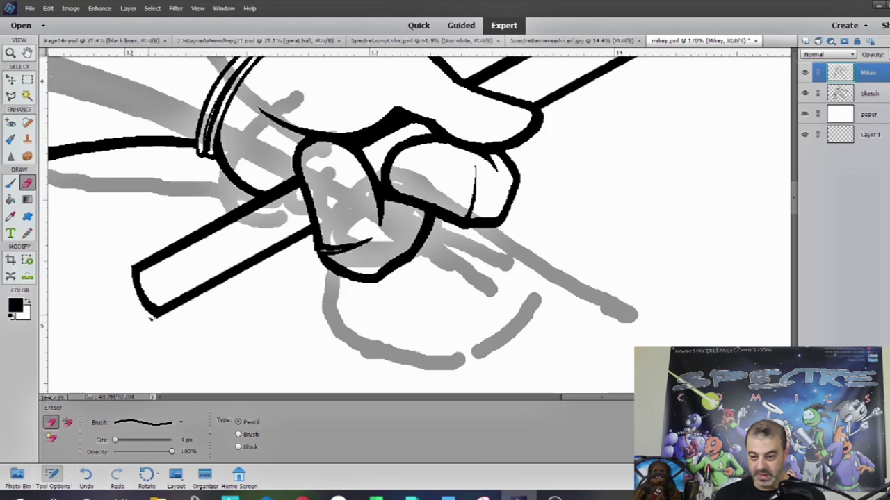
key(n)
key(e)
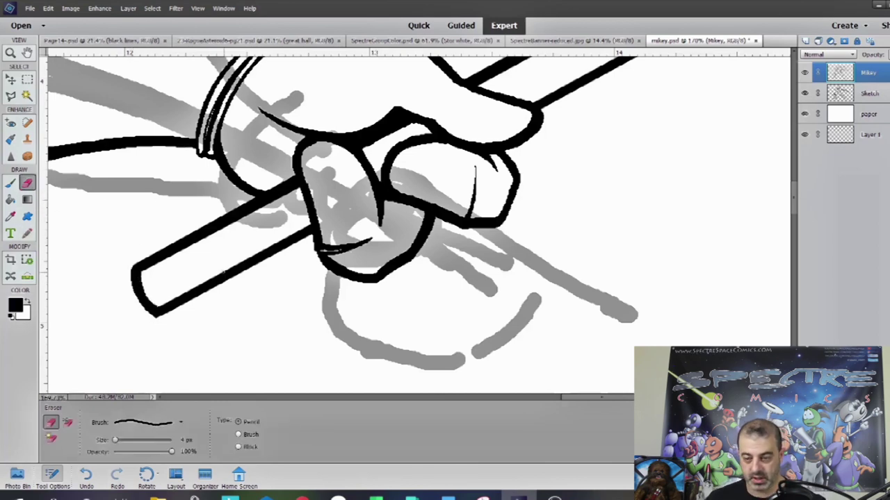
Step: Select along the stick, erase the stray marks inside it, then clear the selection
drag(575, 269, 513, 317)
key(l)
click(90, 316)
click(556, 62)
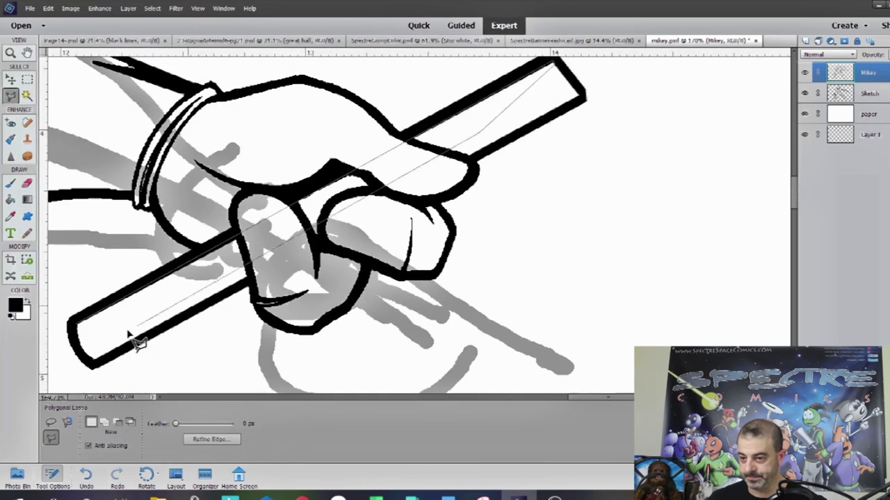
double_click(123, 333)
key(e)
drag(90, 320, 549, 66)
click(34, 79)
click(720, 142)
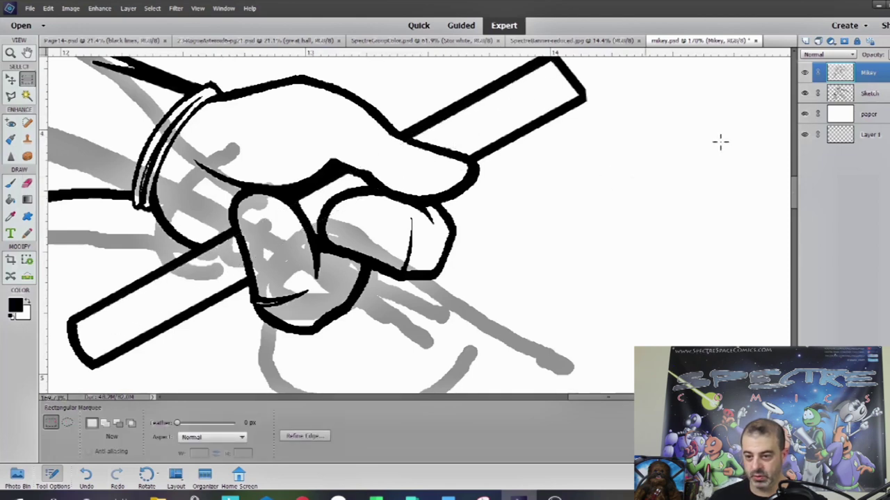
Step: Fit the drawing in view and erase the stick's right end cap for redrawing
scroll(675, 216, down, 2)
key(z)
key(ctrl+0)
scroll(65, 266, up, 5)
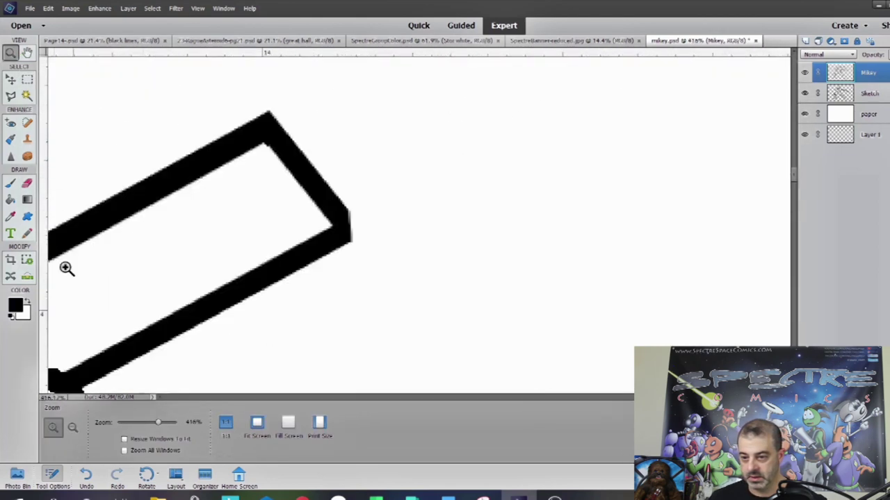
key(e)
drag(269, 111, 344, 233)
key(z)
key(ctrl+0)
scroll(554, 273, up, 3)
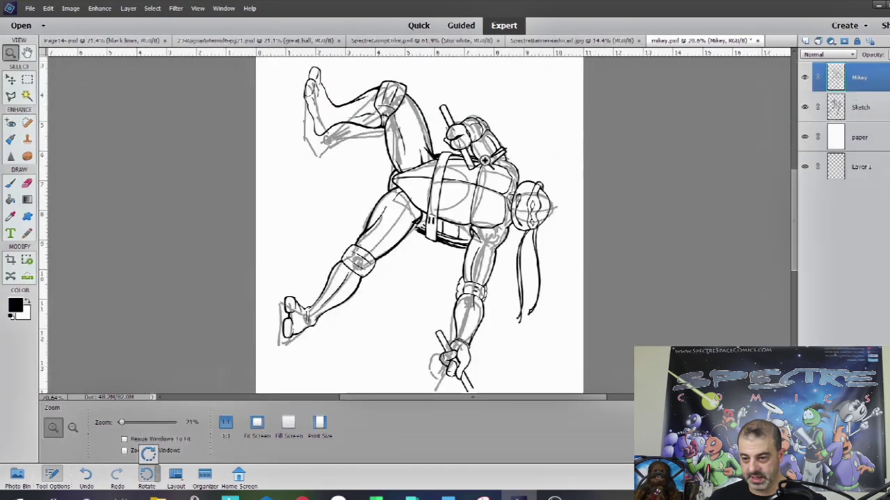
scroll(554, 272, up, 3)
key(n)
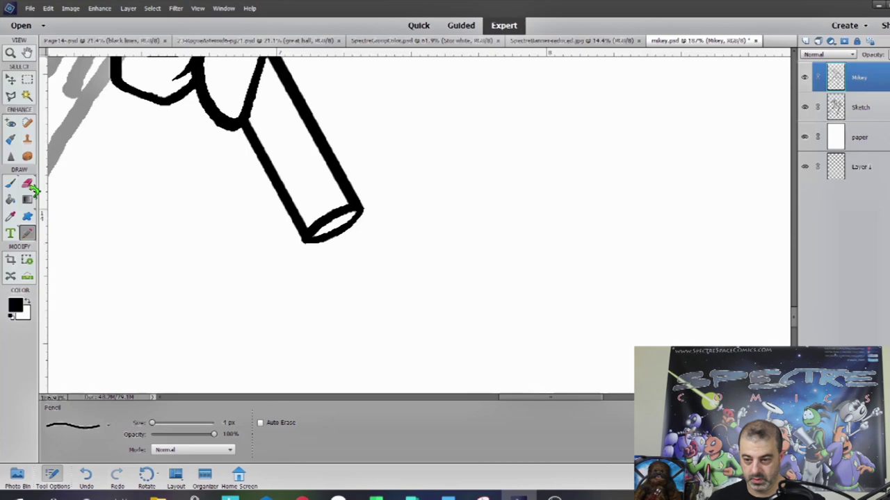
Step: Make a second stick from a thin rectangle rotated to the flying stick's angle, with a black outline
key(z)
key(ctrl+0)
scroll(450, 185, up, 3)
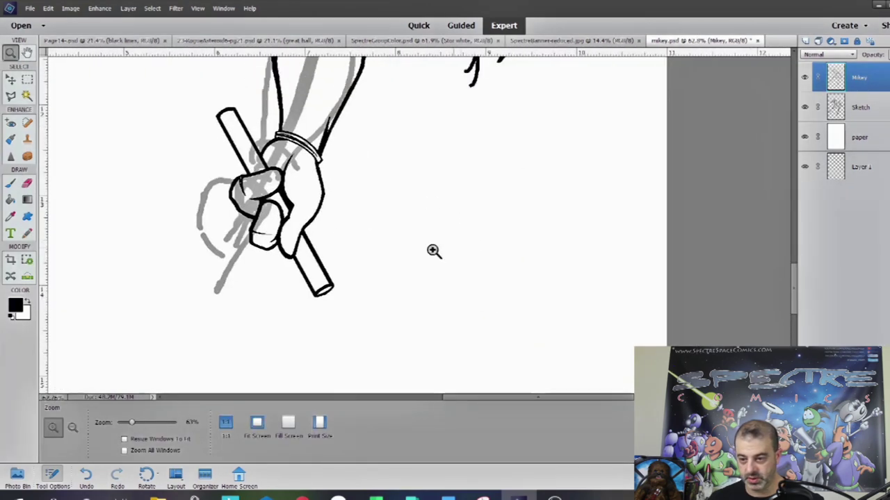
key(m)
drag(343, 298, 438, 280)
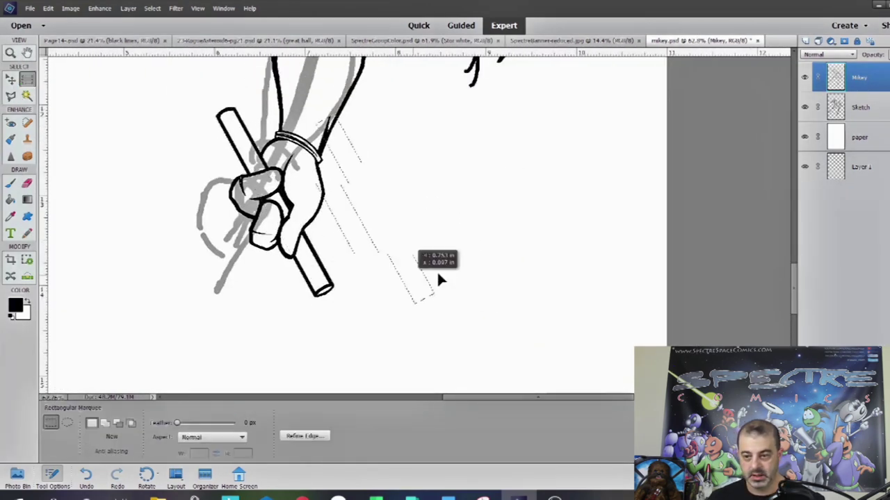
right_click(467, 273)
click(529, 380)
drag(458, 313, 519, 100)
key(Return)
drag(536, 173, 499, 249)
right_click(424, 401)
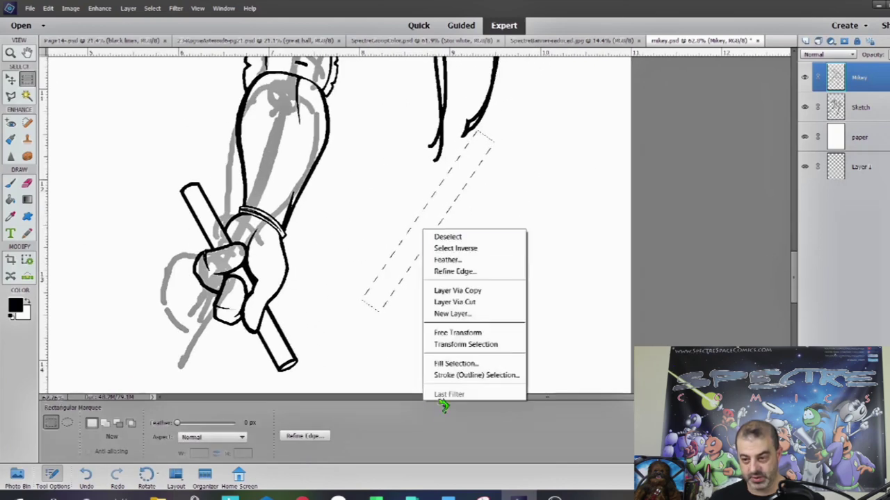
click(476, 375)
click(522, 127)
key(ctrl+d)
Step: Move the loose nunchuck stick into a new position
key(z)
key(ctrl+0)
click(274, 80)
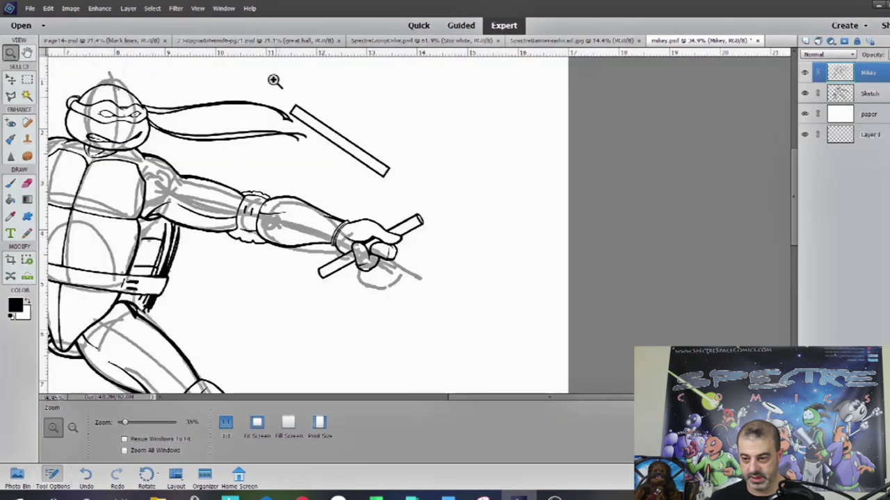
click(275, 80)
key(v)
drag(437, 201, 419, 212)
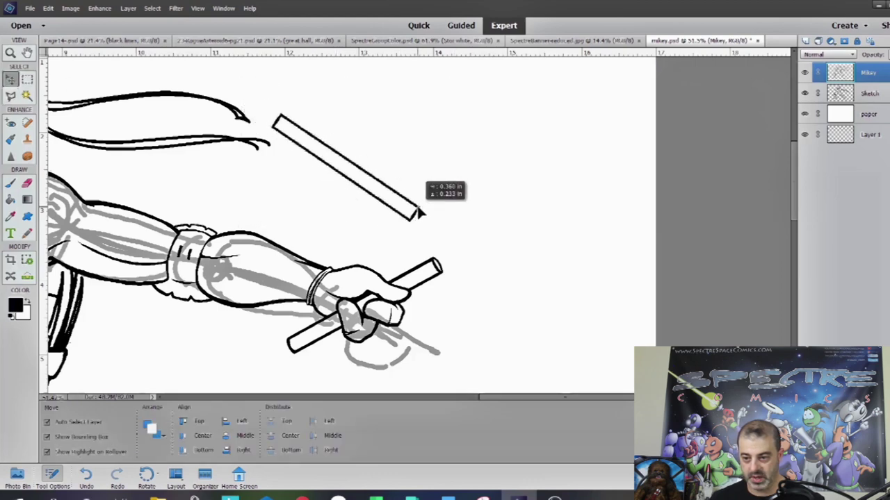
key(Return)
key(z)
drag(397, 169, 478, 298)
Step: Round the loose stick's upper corner into a curve with the Pencil and a smaller Eraser
key(n)
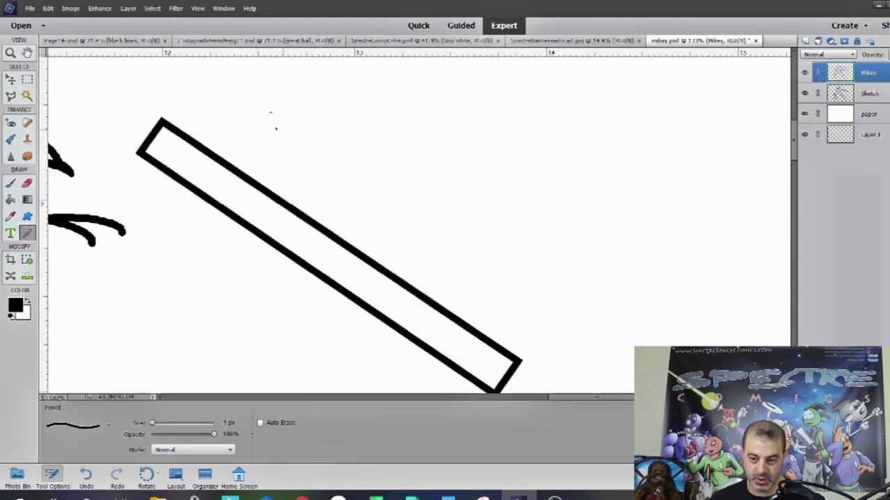
key(z)
drag(116, 94, 230, 209)
key(n)
mouse_move(382, 139)
mouse_down()
mouse_move(392, 163)
mouse_move(381, 146)
mouse_move(309, 243)
mouse_up()
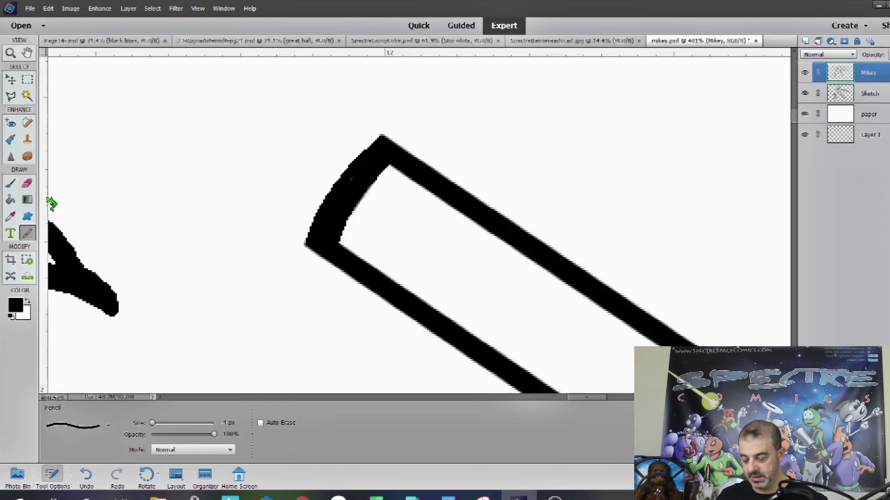
key(e)
drag(119, 447, 132, 442)
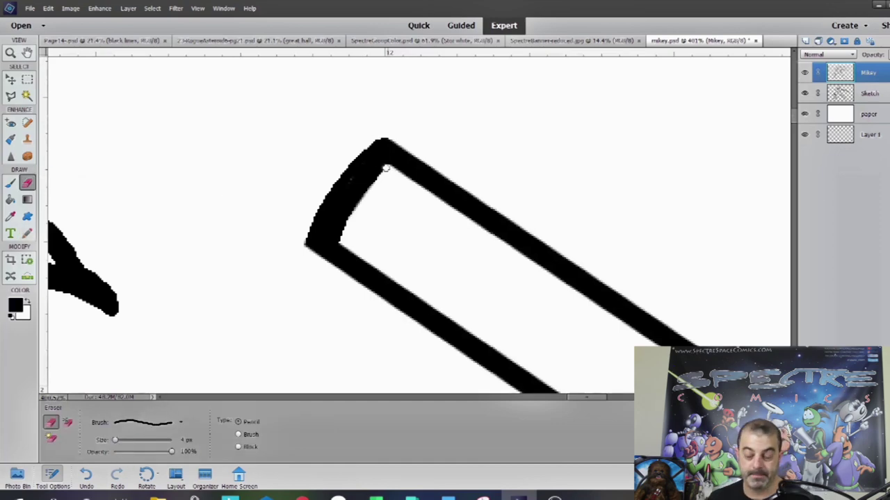
drag(386, 167, 333, 234)
key(n)
mouse_move(381, 142)
mouse_down()
mouse_move(341, 174)
mouse_move(309, 233)
mouse_up()
drag(378, 164, 341, 208)
Step: Clean up the inside of the curved corner and draw an oval end on the loose stick
key(e)
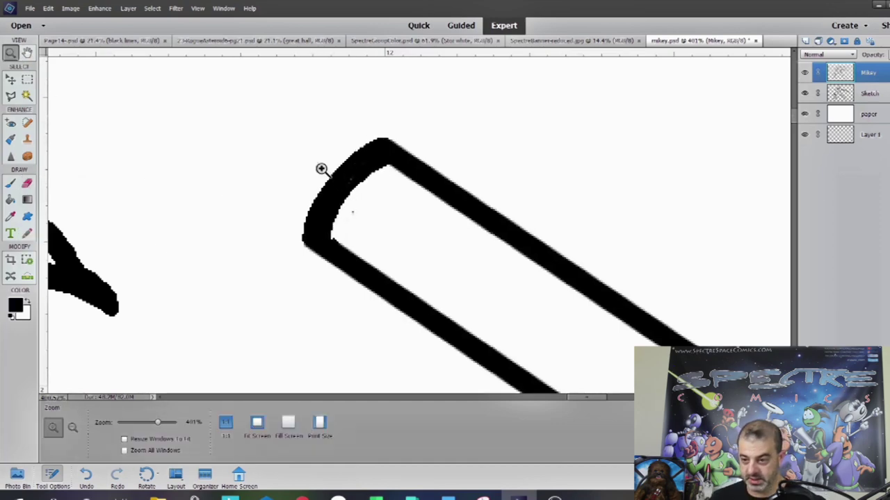
drag(321, 169, 327, 174)
key(ctrl+0)
key(z)
click(619, 292)
key(n)
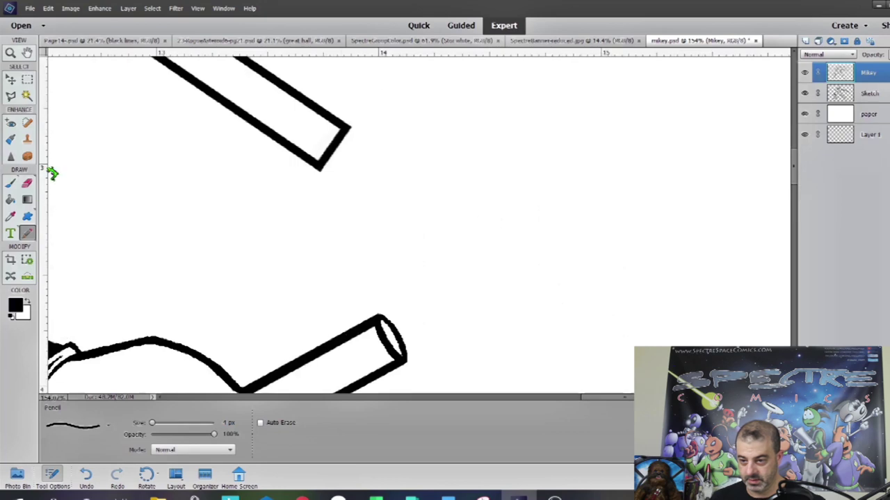
drag(344, 129, 321, 161)
Step: Draw a cord joining the two sticks with the Polygonal Lasso, fill it black, and deselect
key(l)
click(336, 148)
click(381, 314)
click(396, 328)
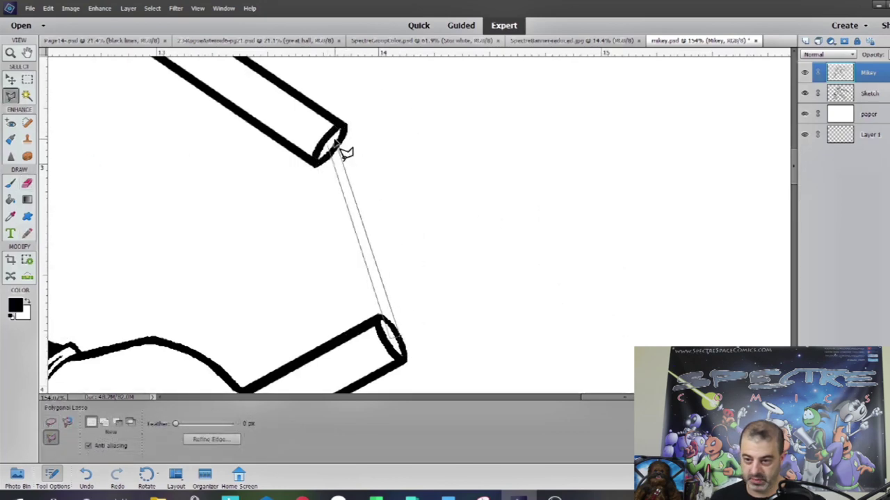
click(345, 153)
key(k)
click(364, 225)
key(n)
key(m)
right_click(479, 159)
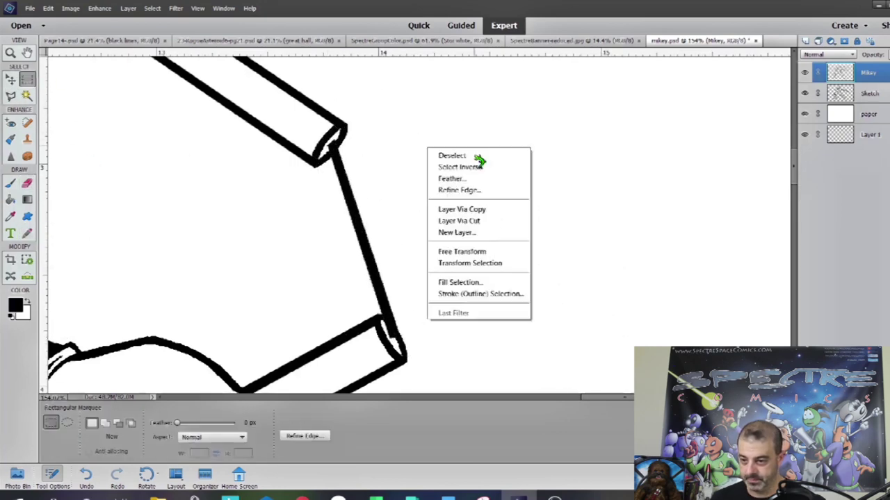
click(451, 155)
key(ctrl+0)
key(z)
click(397, 208)
Step: Erase the doubled strokes on the shell's left side and redraw it as one outline
key(e)
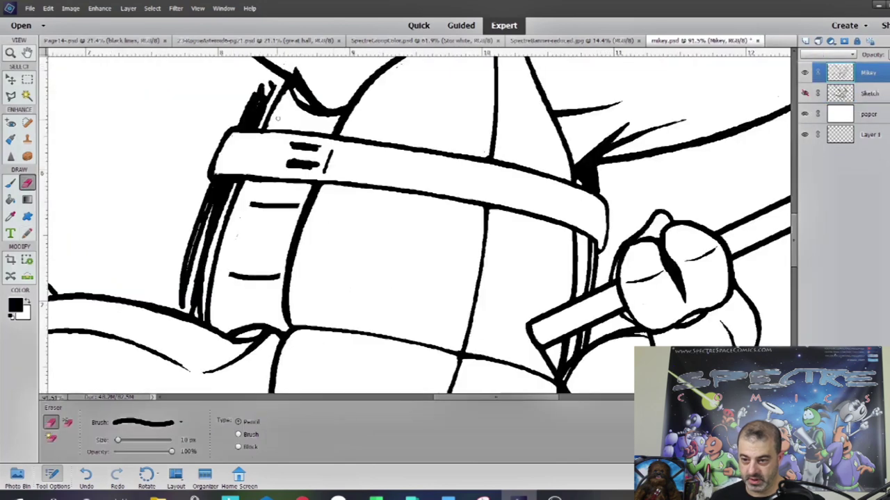
scroll(257, 184, up, 1)
scroll(257, 184, right, 1)
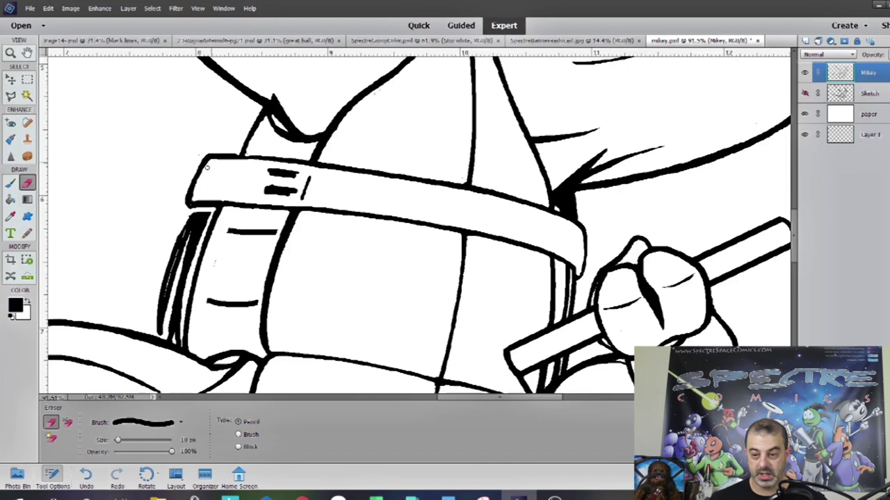
mouse_move(198, 216)
mouse_down()
mouse_move(168, 280)
mouse_move(180, 250)
mouse_move(184, 298)
mouse_move(166, 311)
mouse_up()
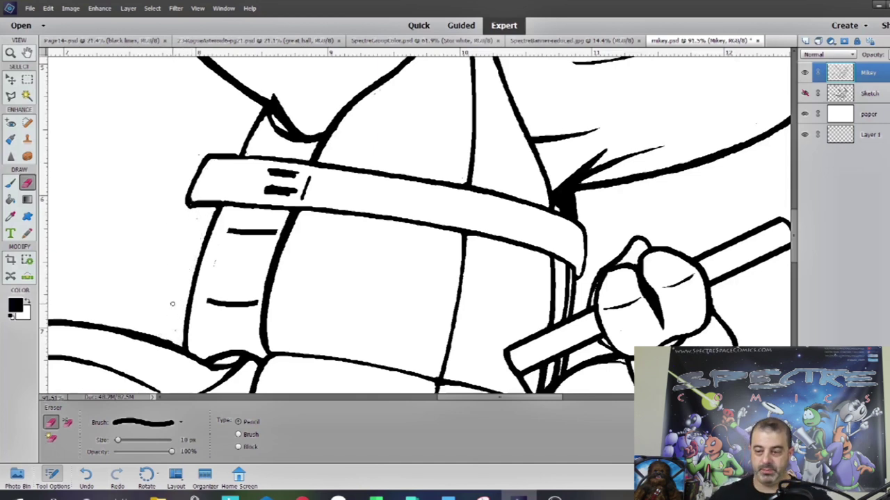
key(n)
mouse_move(257, 118)
mouse_down()
mouse_move(217, 204)
mouse_move(184, 327)
mouse_up()
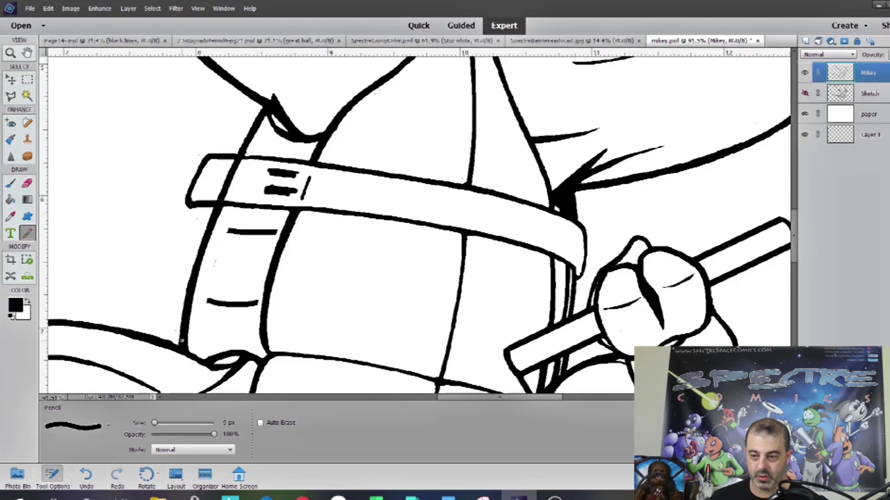
drag(197, 184, 157, 338)
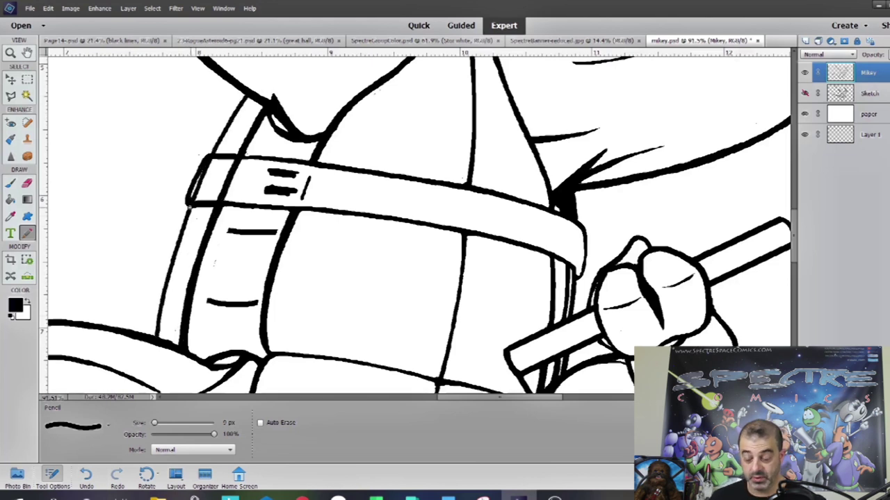
Step: Trim the belt's left-end outline and lengthen the short stripe on the belt
key(e)
drag(203, 161, 203, 175)
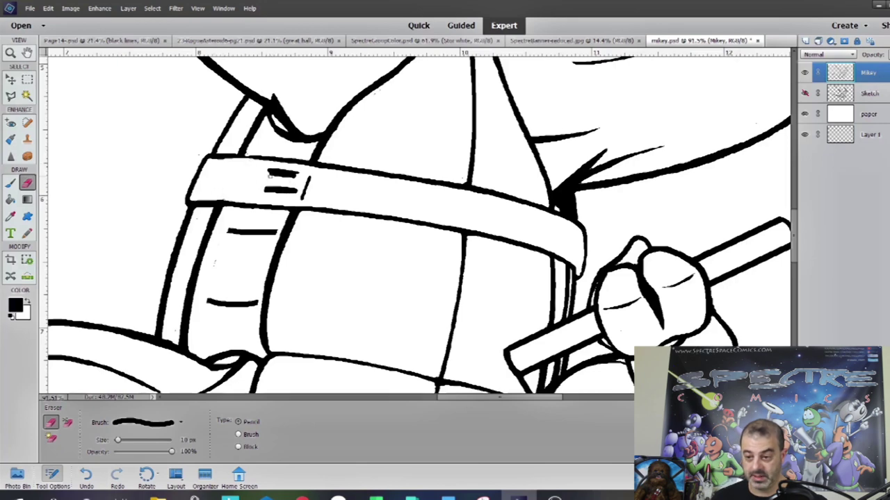
key(n)
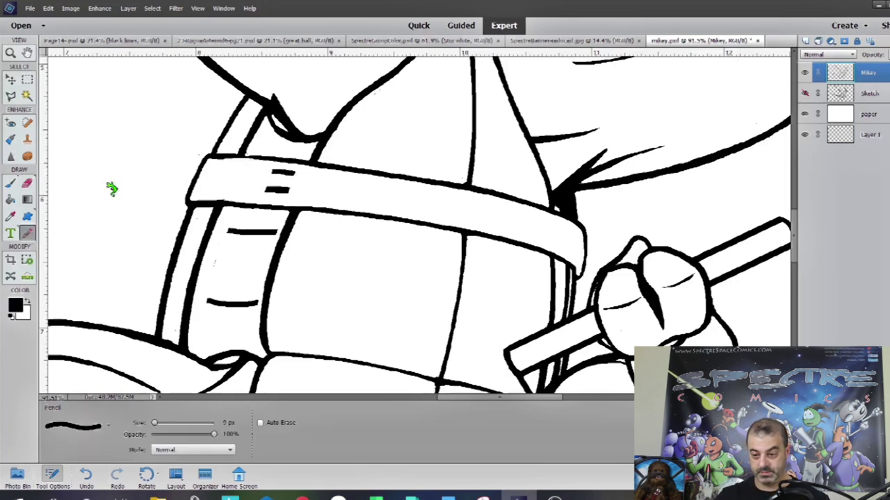
drag(297, 195, 307, 170)
key(e)
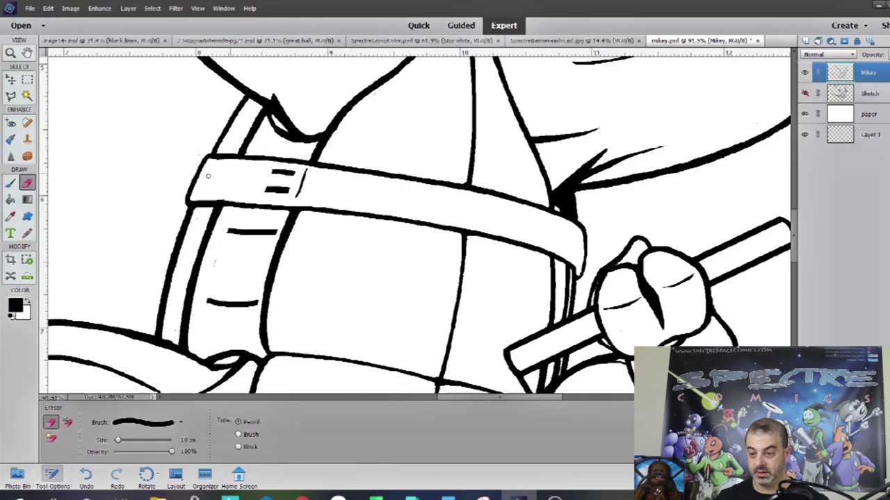
key(n)
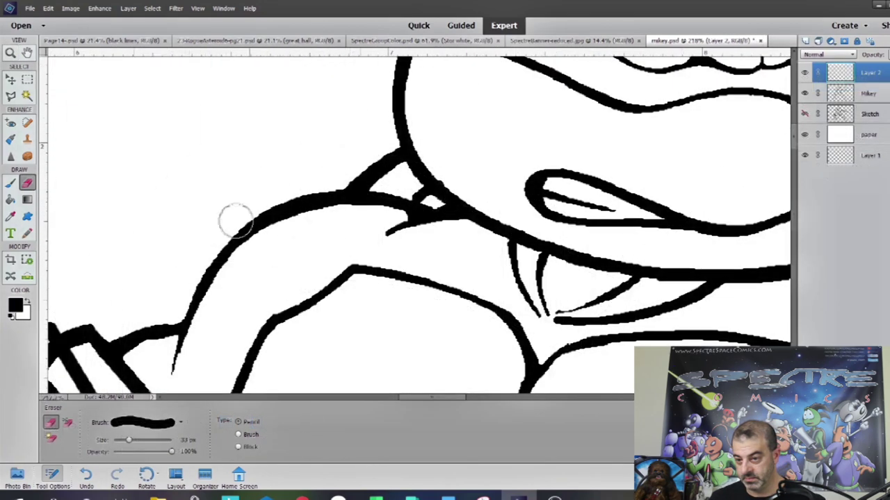
Step: Delete the extra Layer 2 from the layer stack
key(n)
key(e)
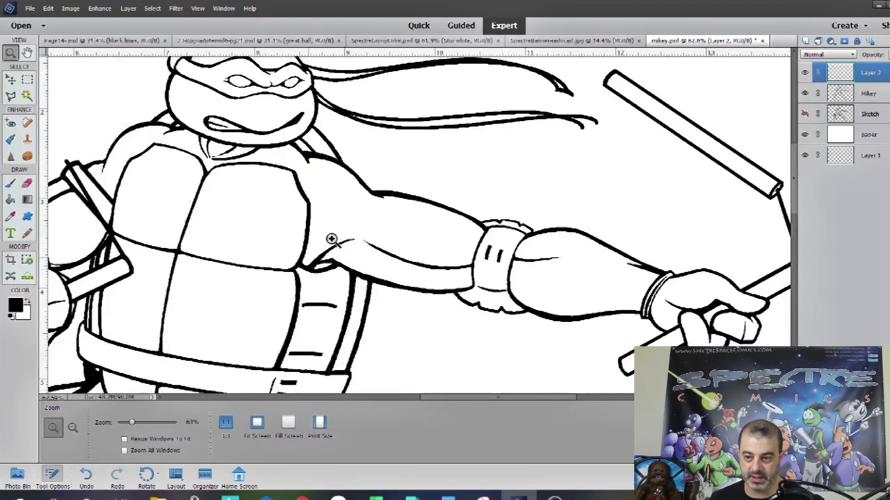
key(n)
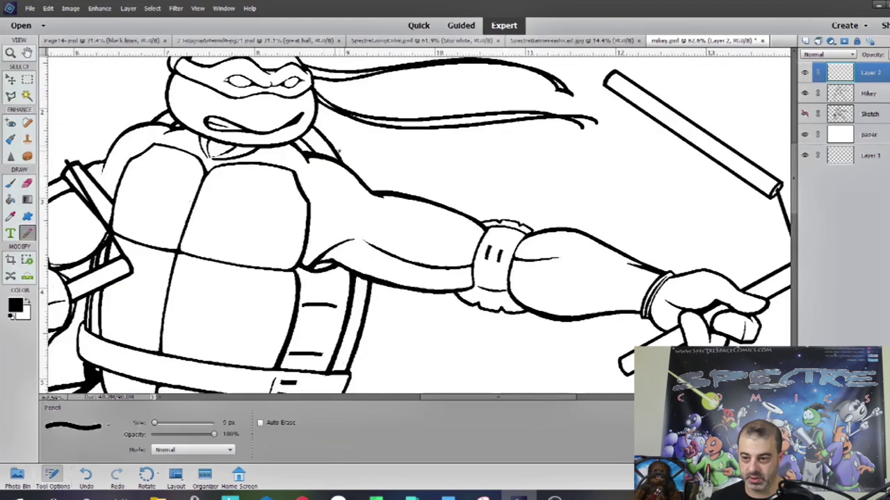
right_click(185, 47)
key(z)
key(ctrl+0)
right_click(854, 72)
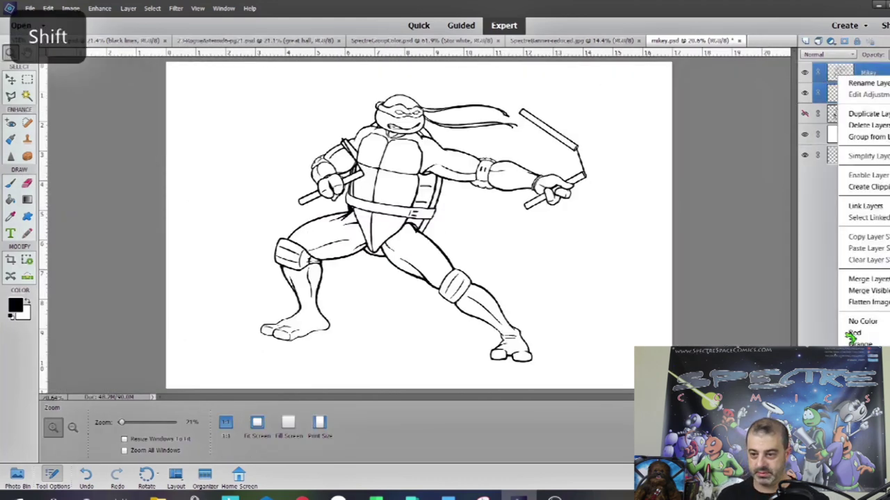
click(862, 83)
Step: Redraw the belt strap line as a bold Pencil stroke and add short strokes beside the belt
click(335, 129)
drag(489, 272, 283, 296)
drag(294, 188, 501, 278)
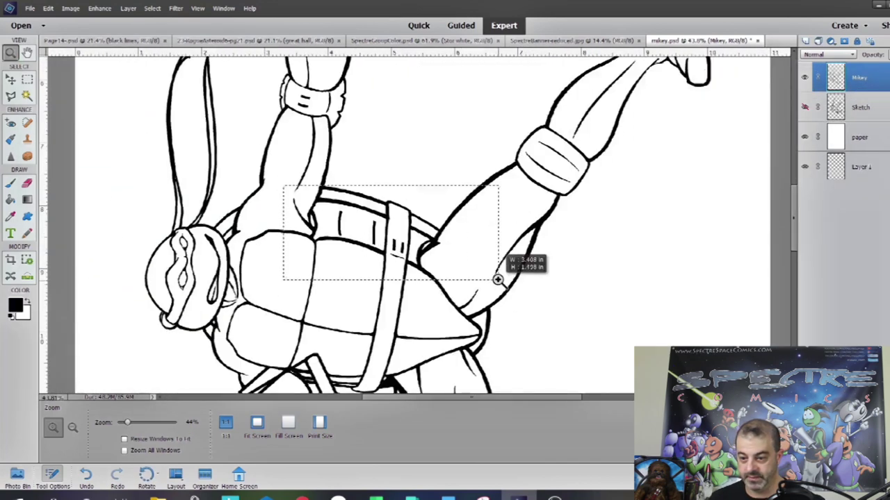
key(n)
drag(253, 125, 244, 243)
drag(370, 166, 364, 179)
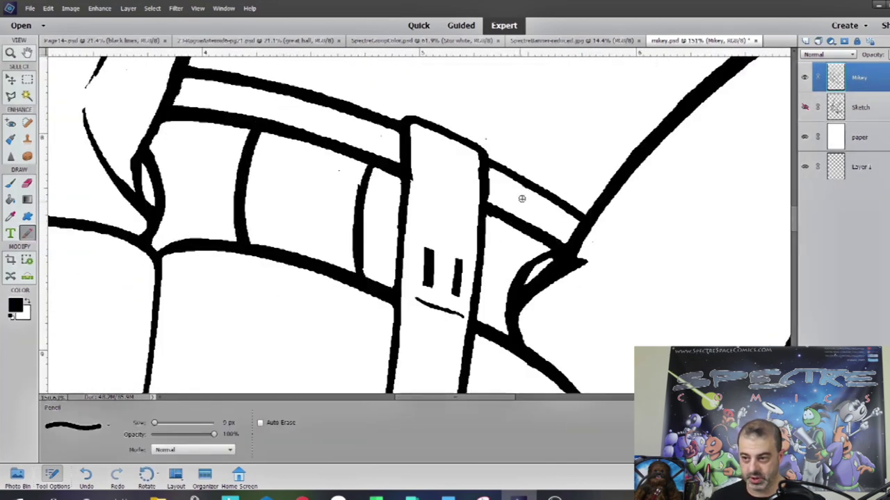
drag(498, 218, 486, 253)
Step: Trim the strap line and the curved belt edge evenly with a 6 px Eraser
key(e)
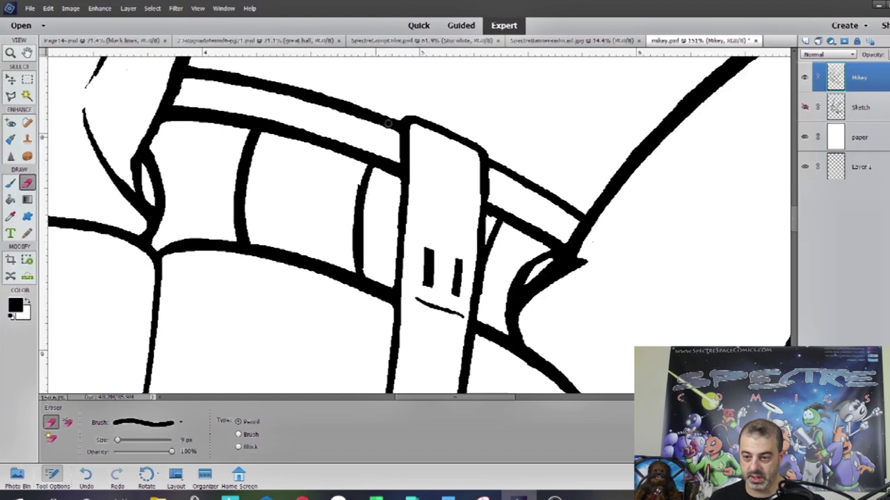
drag(118, 440, 115, 440)
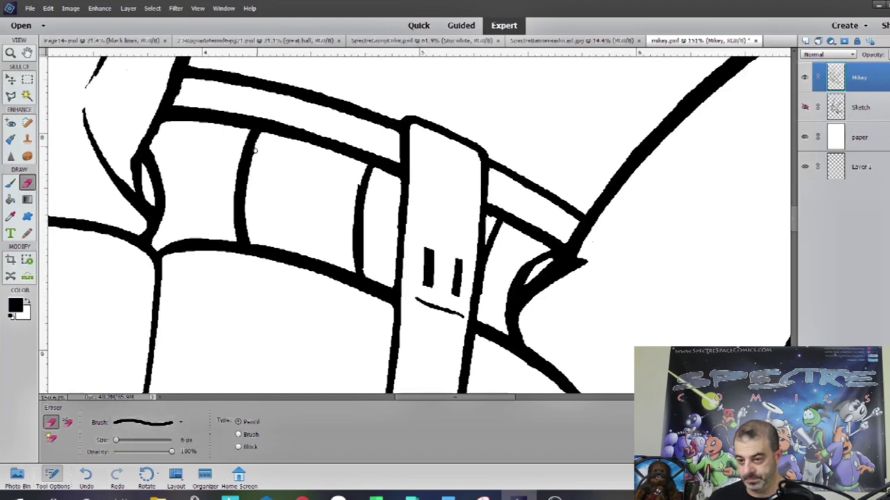
drag(252, 139, 253, 157)
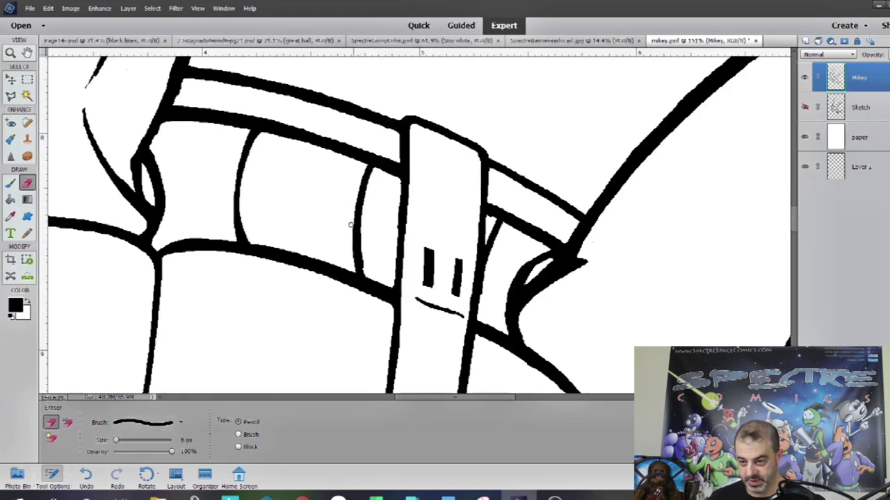
drag(370, 169, 366, 264)
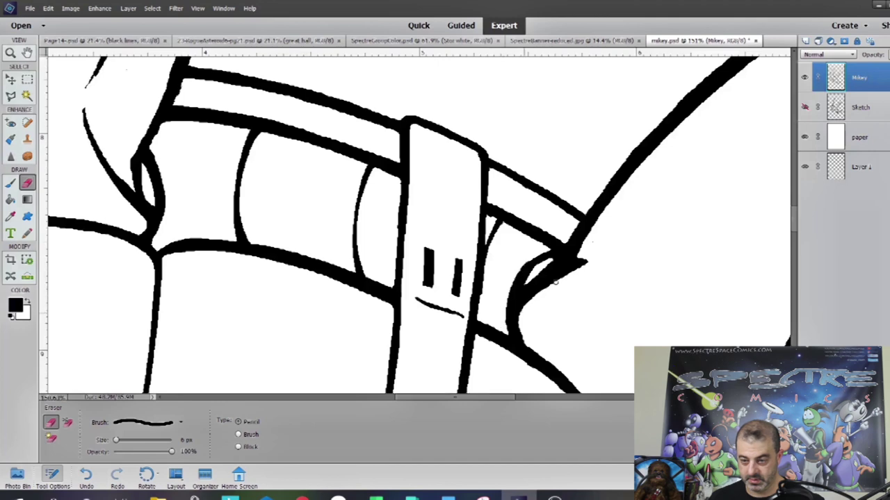
key(z)
right_click(352, 230)
Step: Fit the drawing on screen and add a new layer for the signature
click(377, 234)
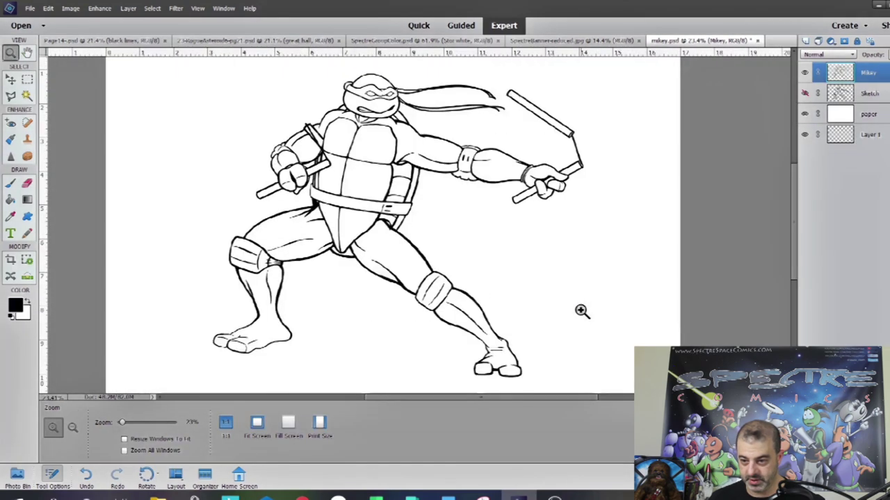
scroll(625, 323, up, 1)
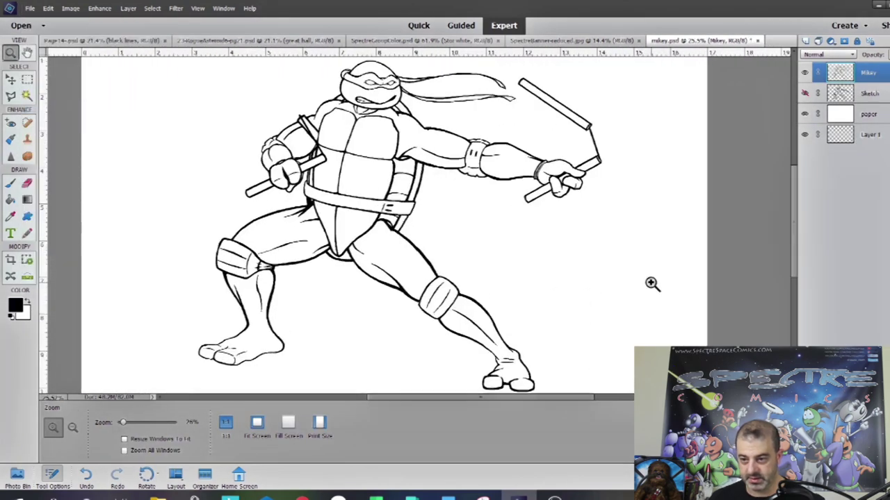
click(30, 8)
key(Escape)
click(804, 41)
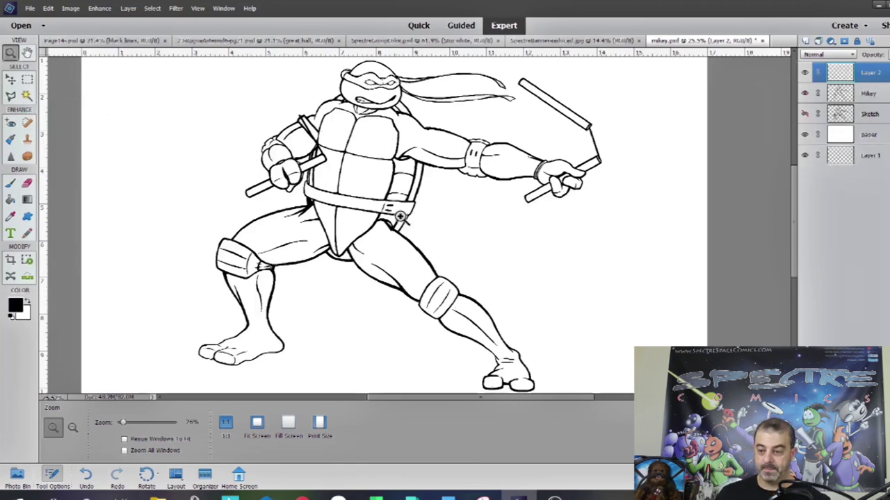
Step: Write the signature and 2020 beside the right foot with the Pencil, then view the whole drawing
key(ctrl+plus)
key(n)
scroll(463, 294, down, 2)
drag(458, 300, 532, 270)
drag(467, 310, 507, 306)
key(z)
key(ctrl+0)
drag(213, 82, 605, 368)
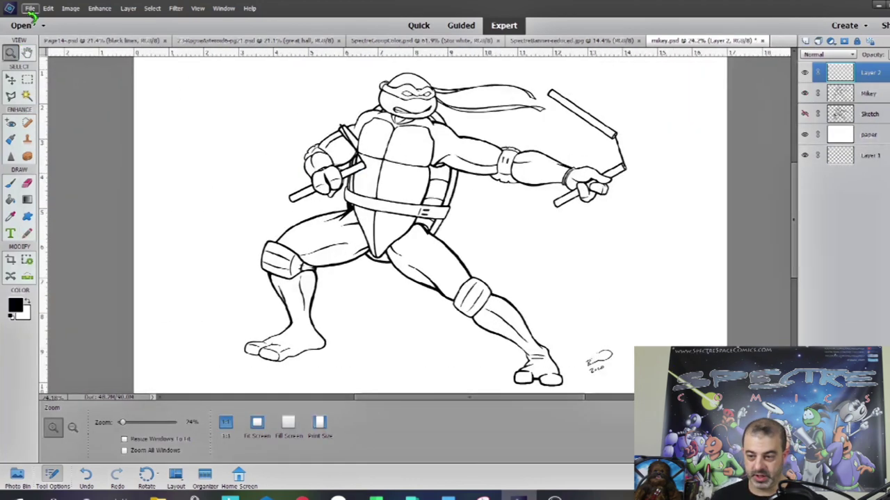